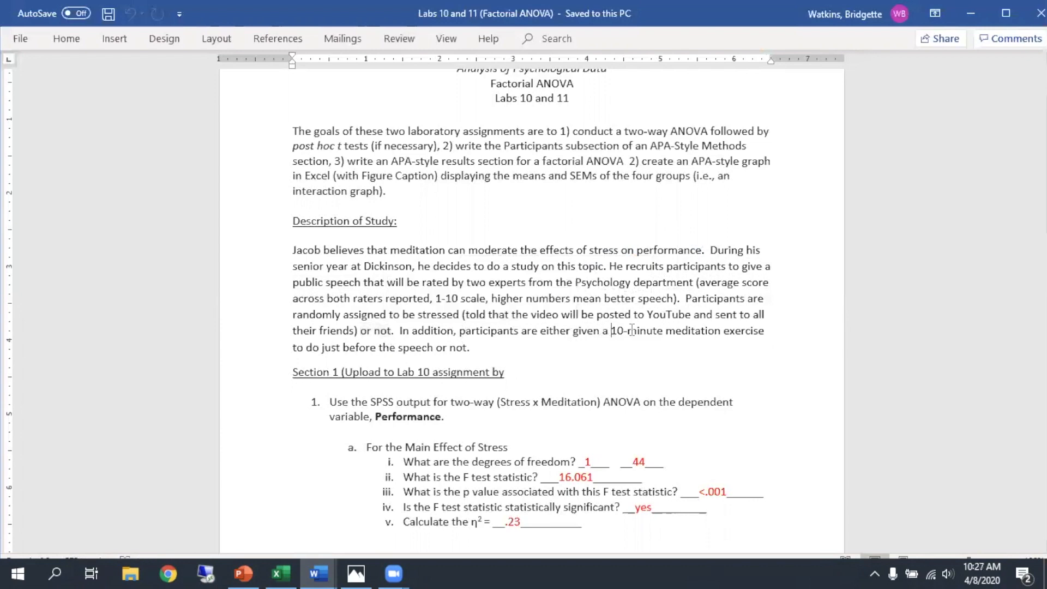
# Highlight '10-minute meditation' in the Labs 10 and 11 document, then switch to the Lab 11 paper template
pyautogui.moveTo(625, 331); pyautogui.dragTo(712, 334)
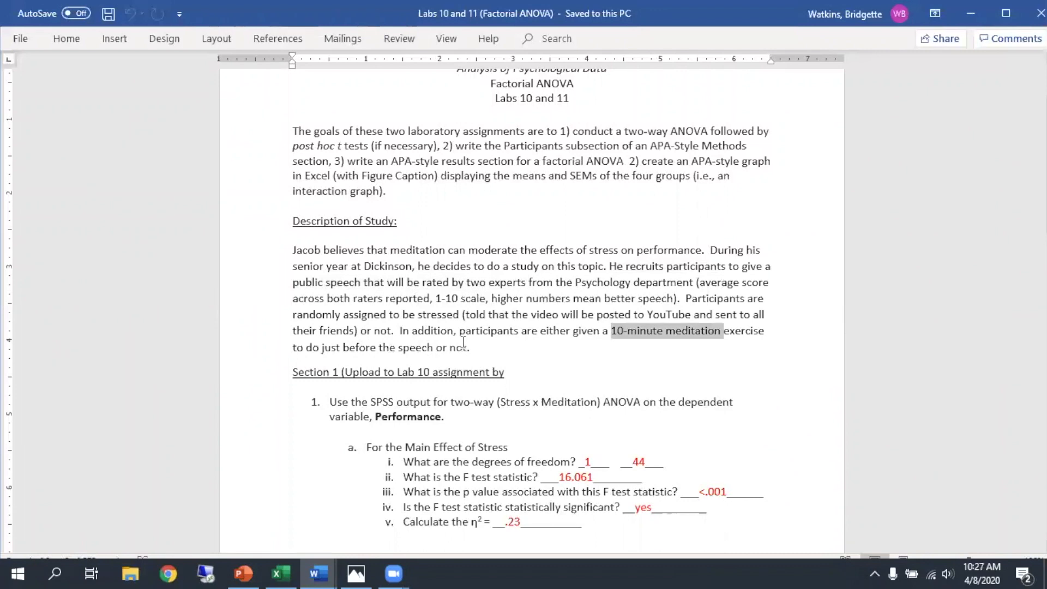
pyautogui.hotkey('alt', 'Tab')
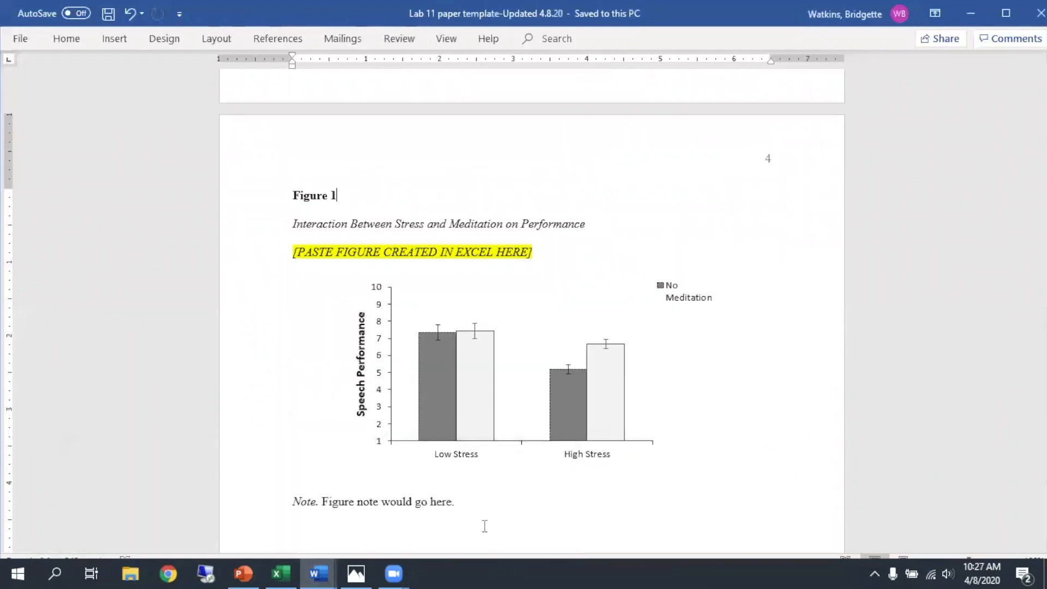
# Drag the Figure 1 legend's left edge outward so 'No Meditation' and 'Meditation' both display
pyautogui.click(449, 455)
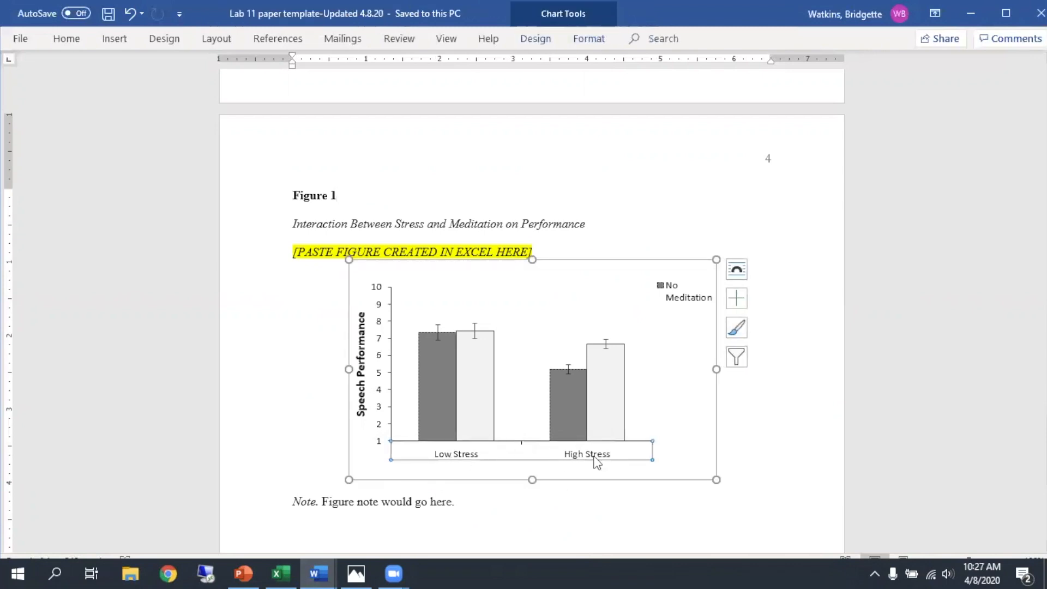
pyautogui.click(663, 303)
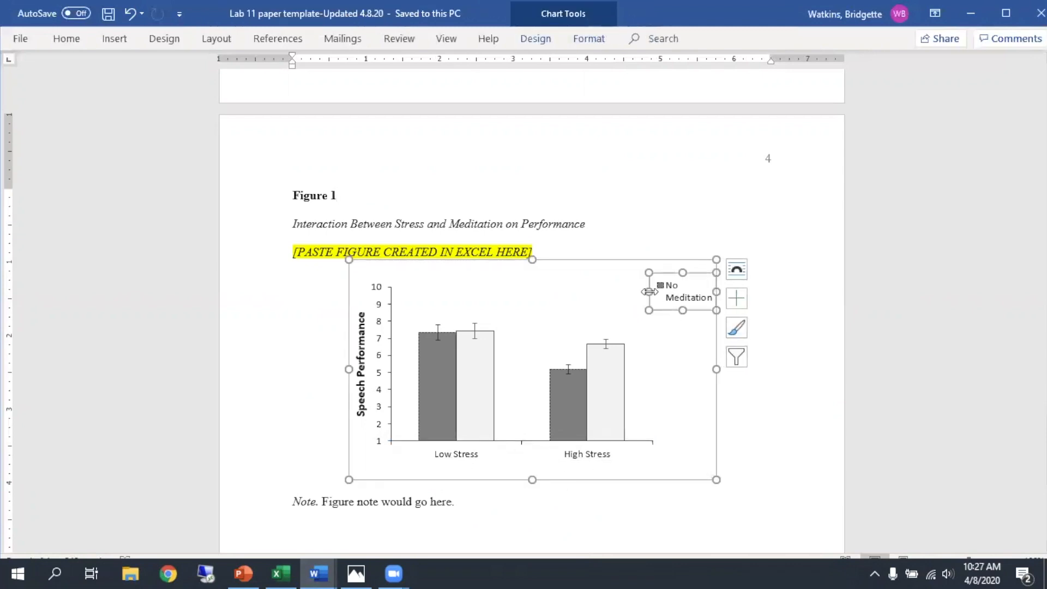
pyautogui.moveTo(645, 293); pyautogui.dragTo(629, 292)
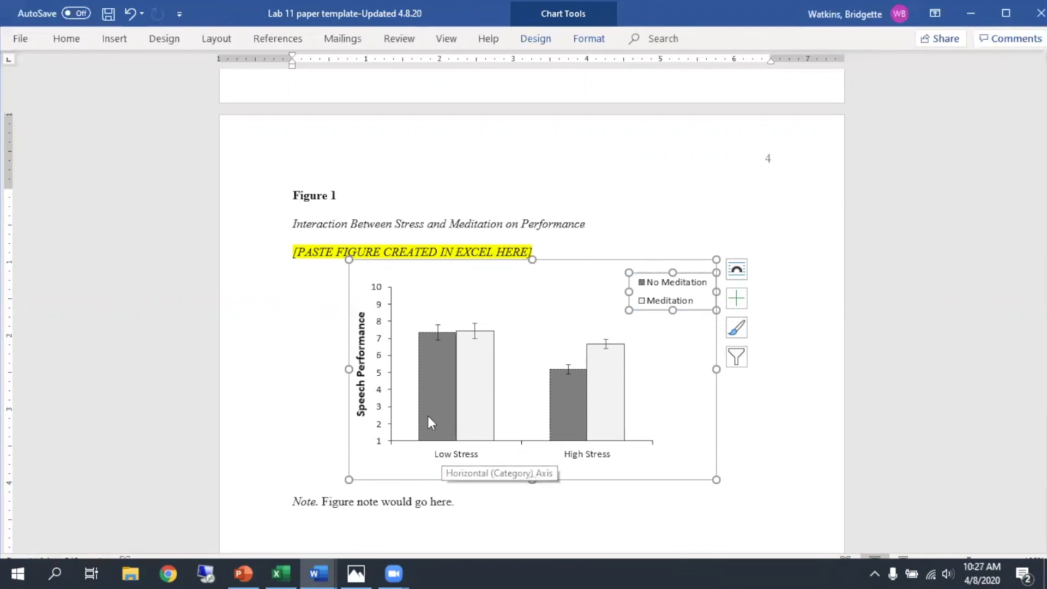
pyautogui.moveTo(428, 417)
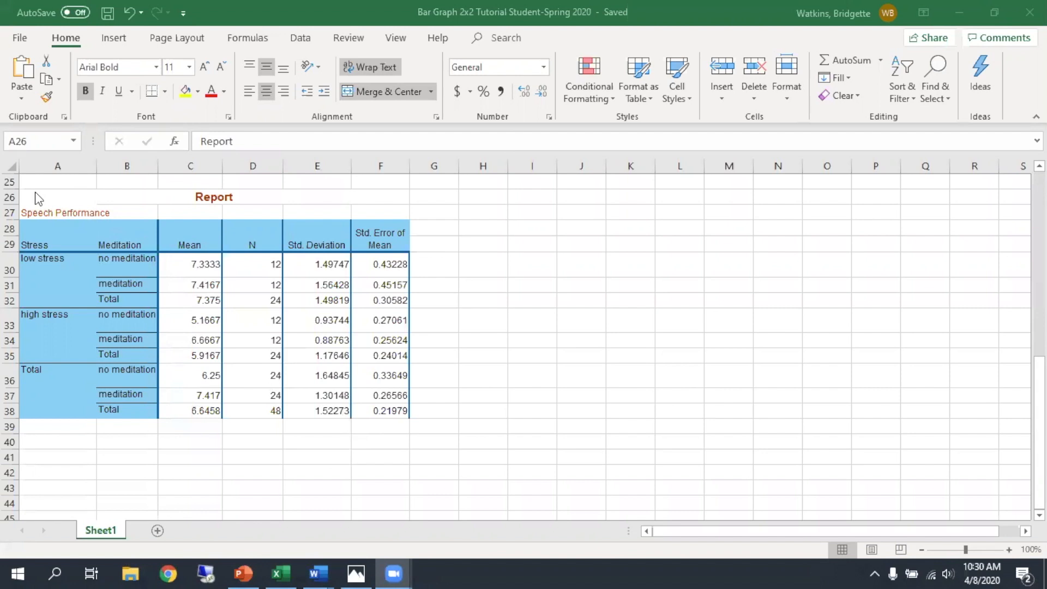
# Bring up the Step-by-Step Bar Graph document and read down through its steps
pyautogui.moveTo(319, 571)
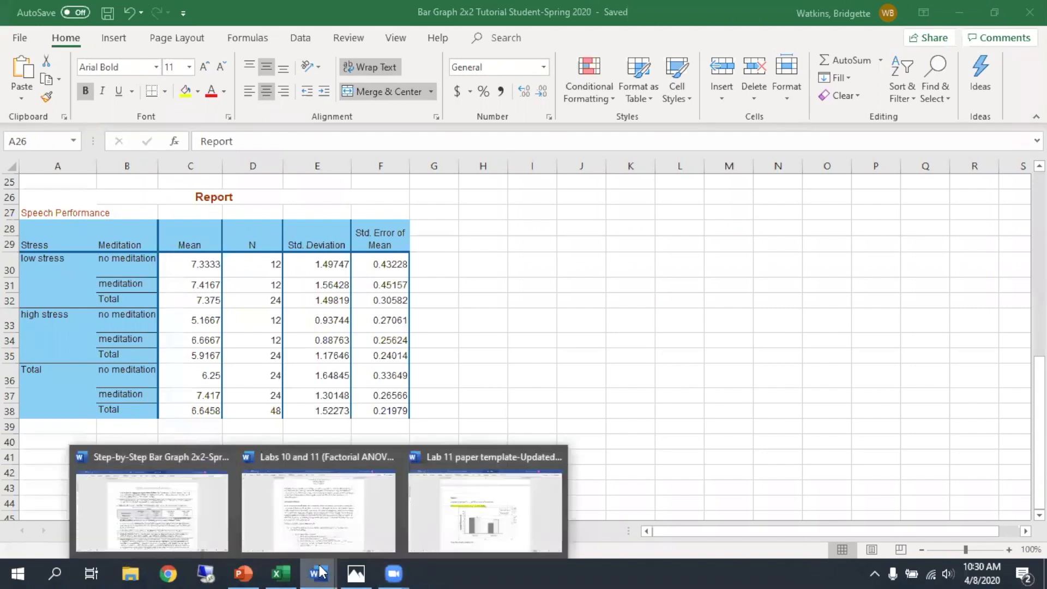
pyautogui.click(180, 545)
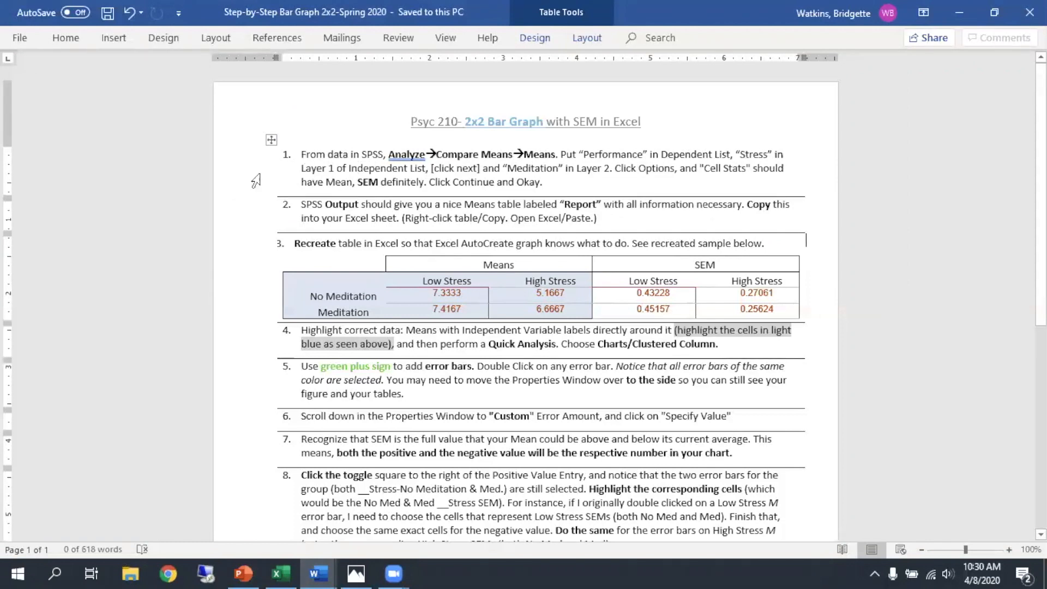
pyautogui.scroll(-3, 240, 174)
pyautogui.scroll(-2, 239, 175)
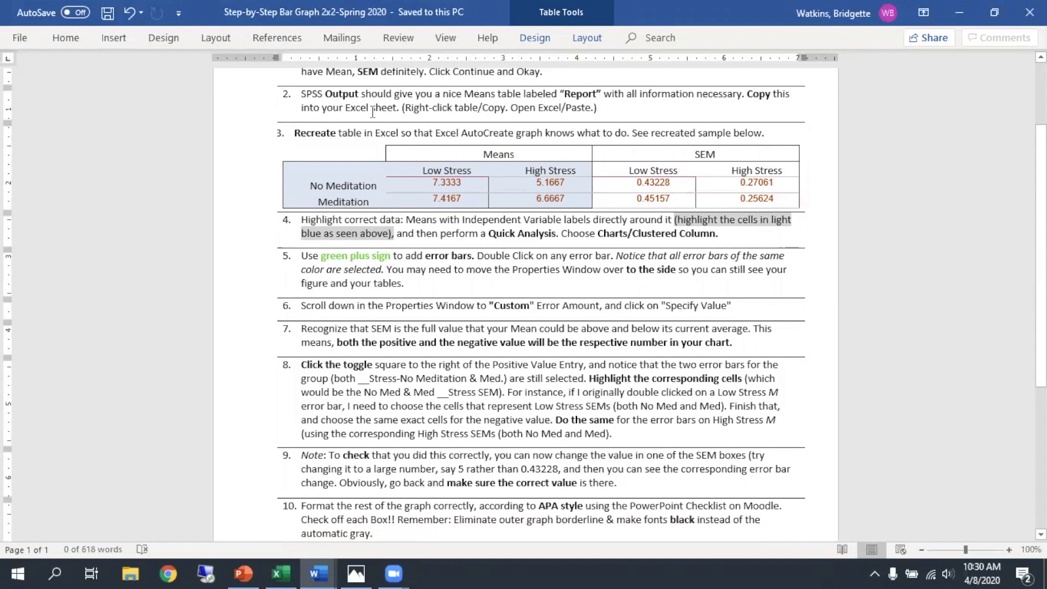
pyautogui.scroll(-2, 203, 180)
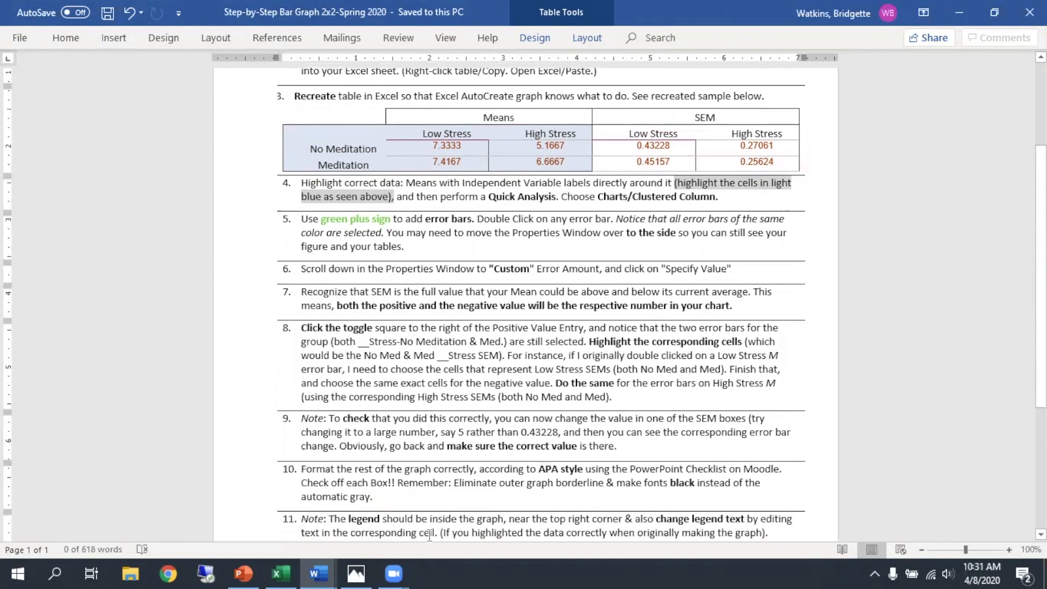
# Return to the Bar Graph 2x2 Tutorial workbook and scroll down to the Means report
pyautogui.click(280, 573)
pyautogui.scroll(-1, 190, 406)
pyautogui.scroll(-1, 191, 405)
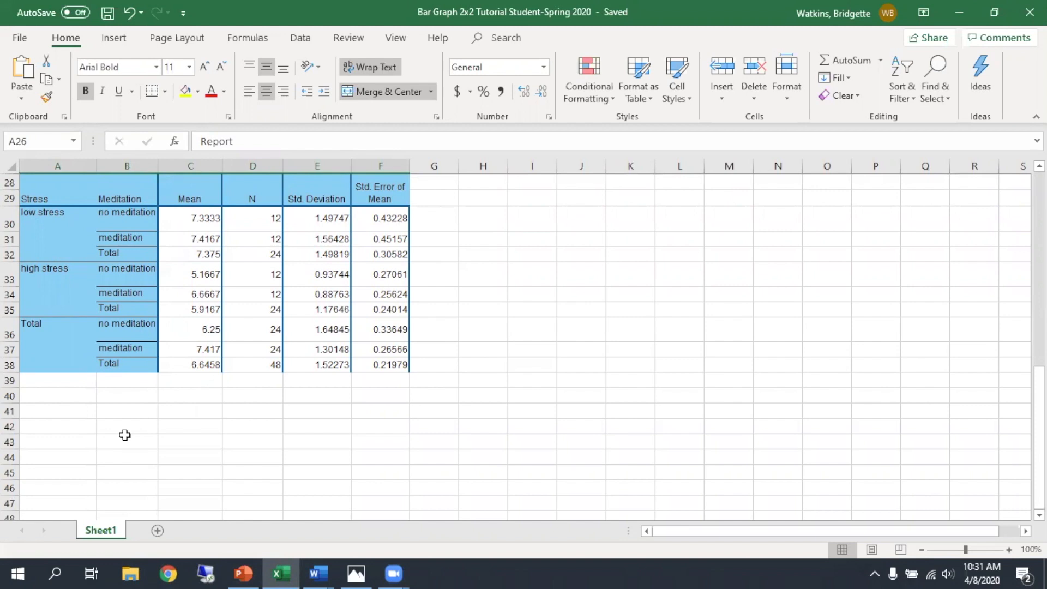
pyautogui.scroll(5, 128, 439)
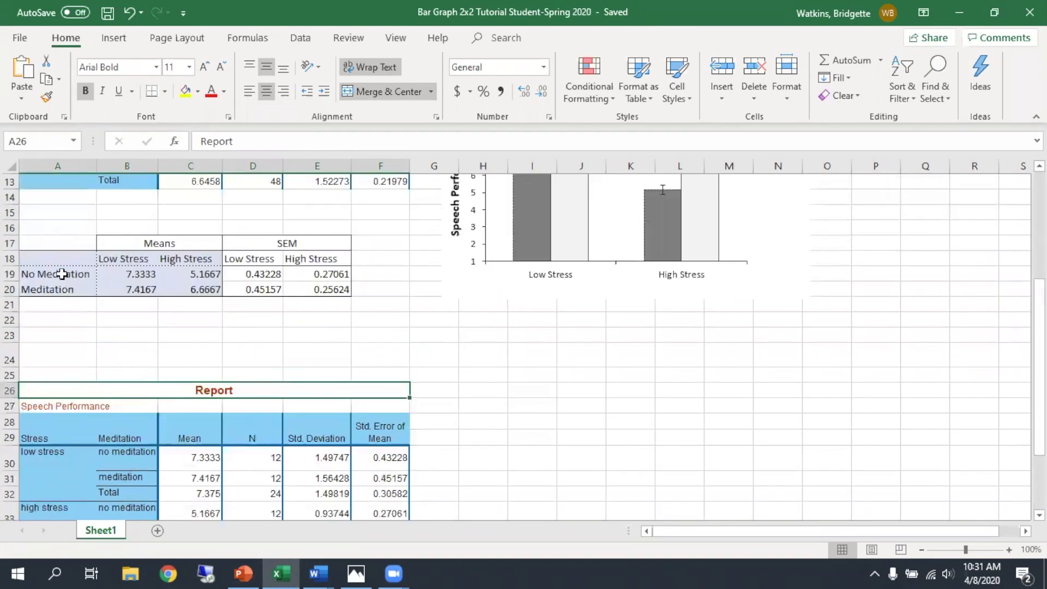
pyautogui.moveTo(55, 257); pyautogui.dragTo(186, 296)
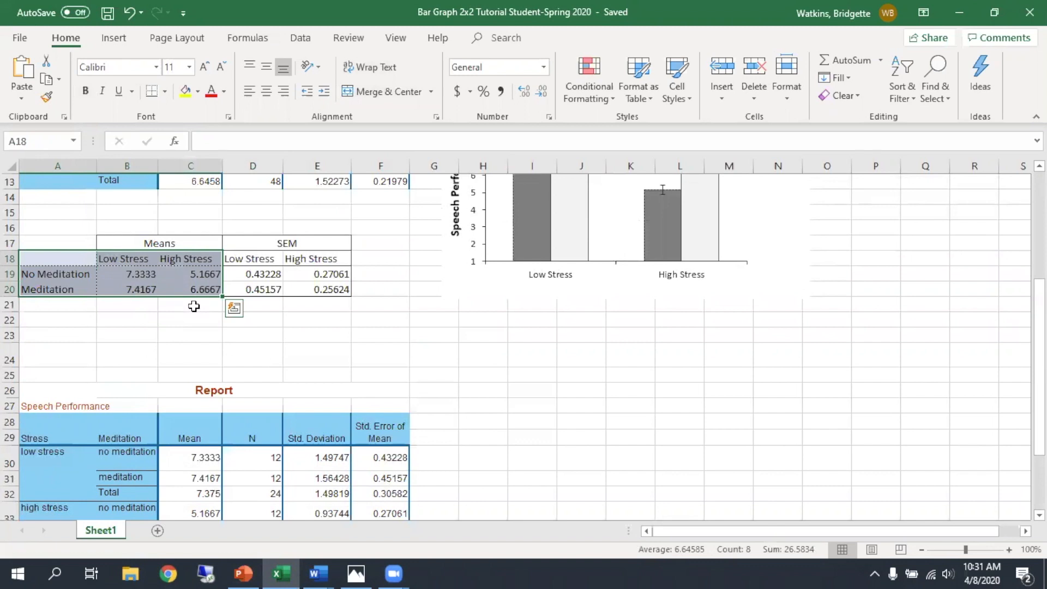
pyautogui.scroll(-4, 105, 319)
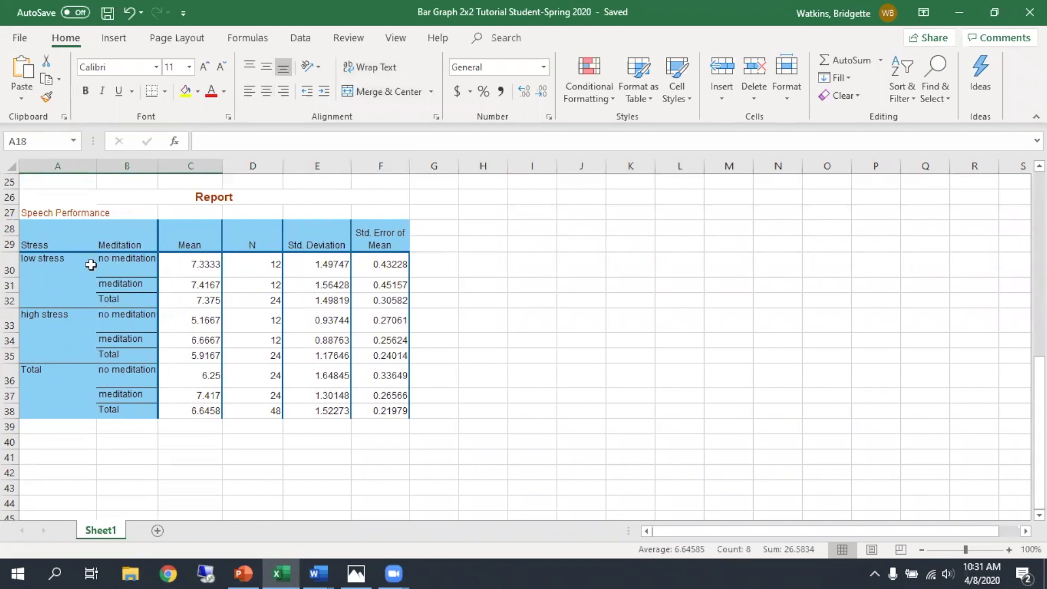
pyautogui.moveTo(82, 264); pyautogui.dragTo(201, 300)
pyautogui.click(440, 302)
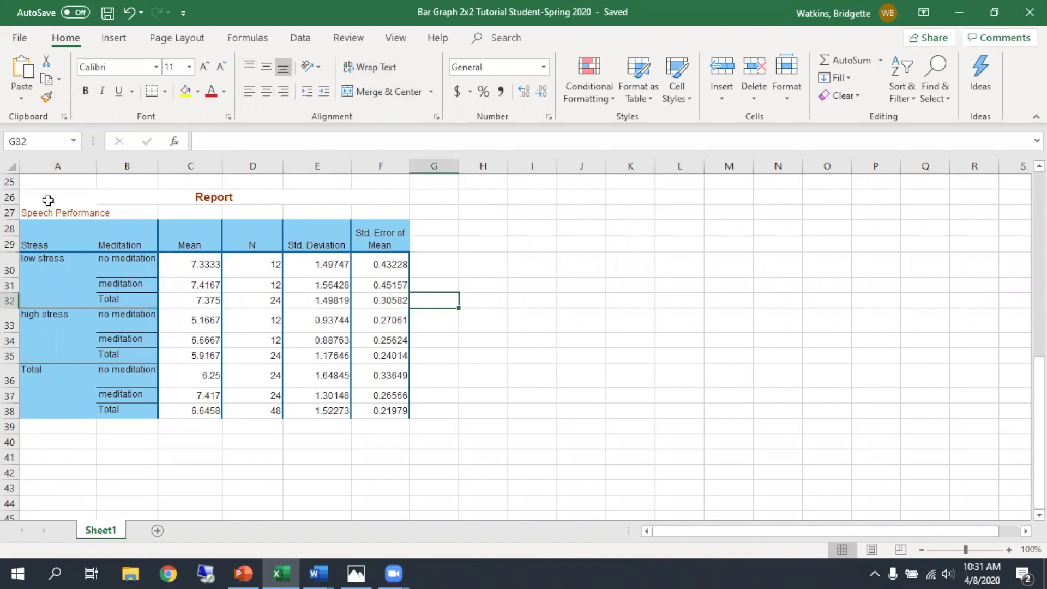
pyautogui.click(48, 199)
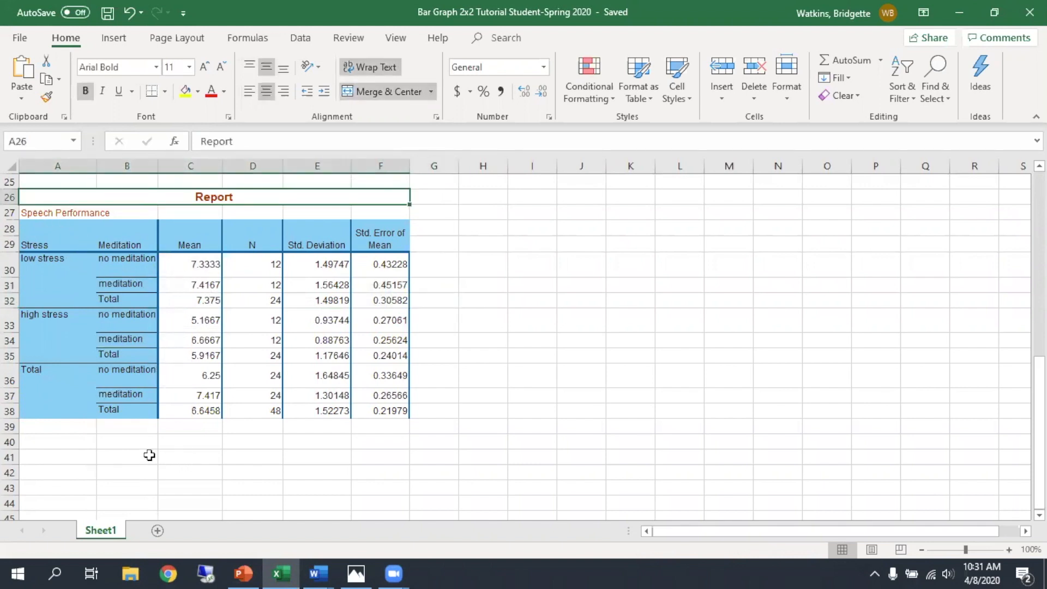
pyautogui.click(129, 456)
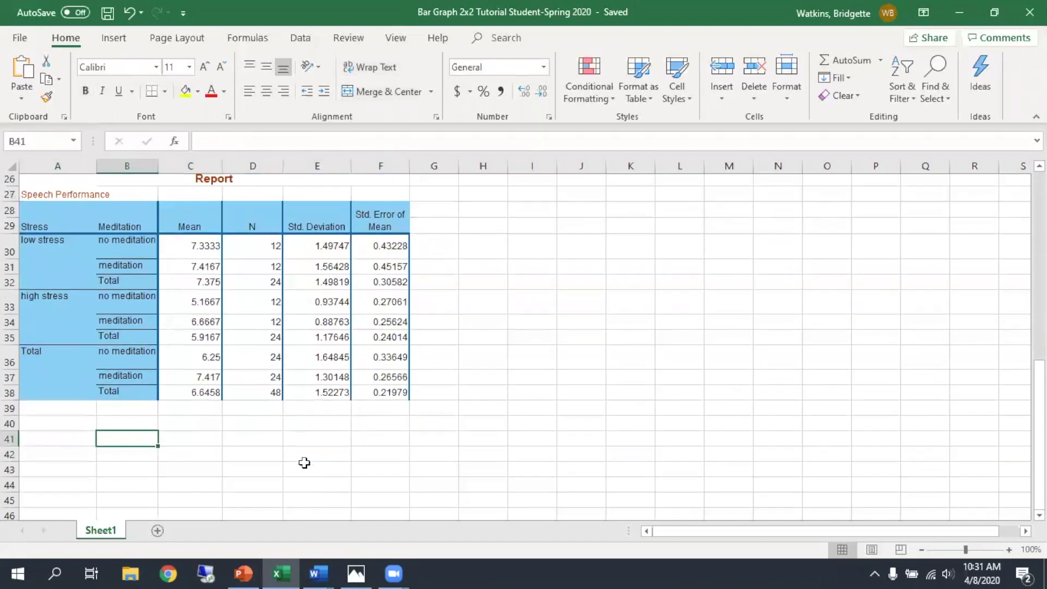
# Label B41:C41 'Low Stress' and 'High Stress', and A42:A43 'No meditation' and 'meditation'
pyautogui.moveTo(145, 454); pyautogui.dragTo(186, 475)
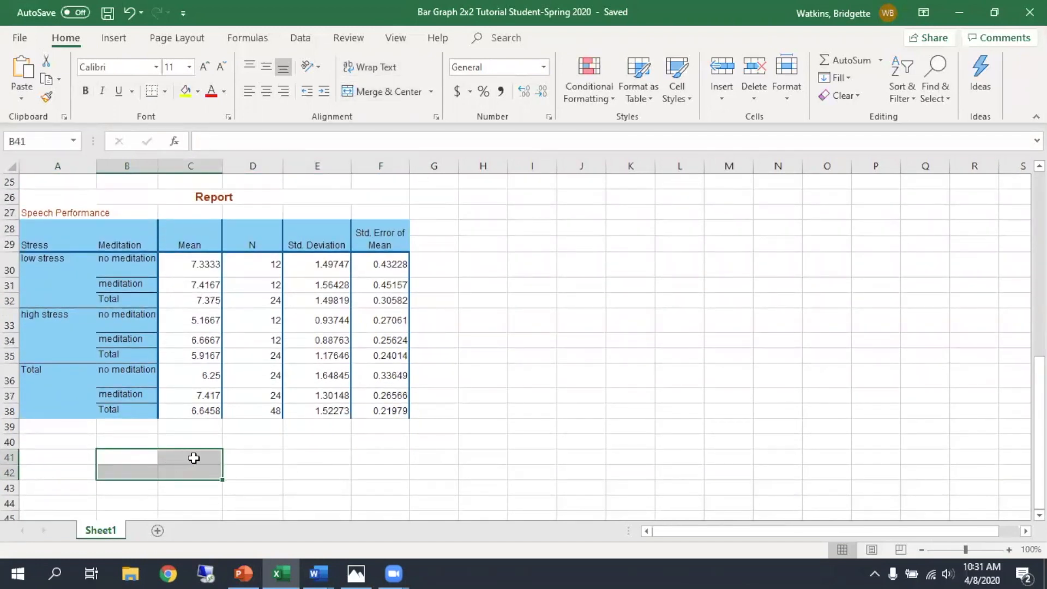
pyautogui.click(142, 458)
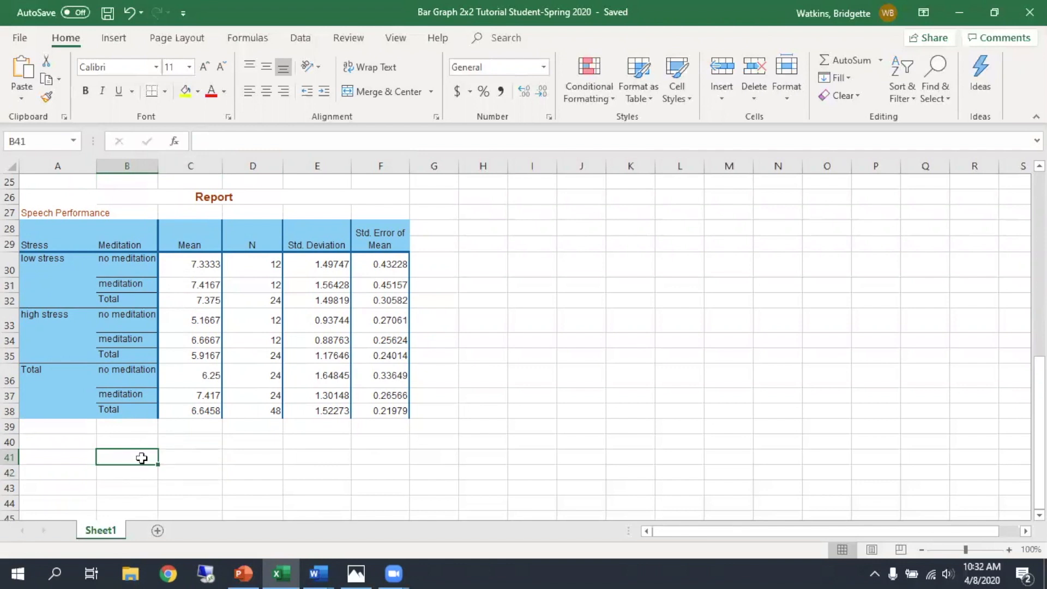
pyautogui.write('Lo')
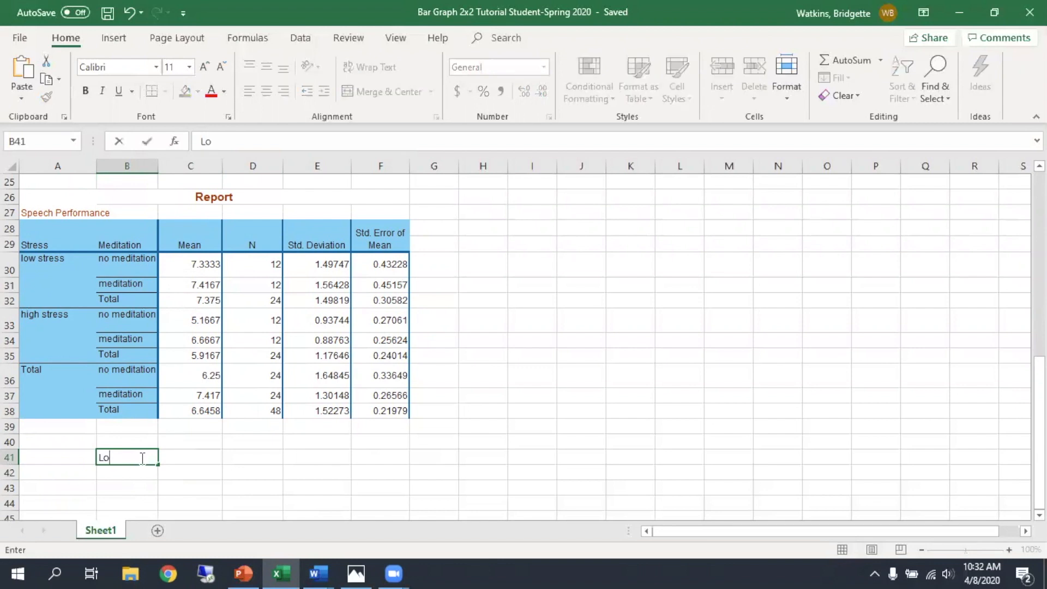
pyautogui.write('w Stress')
pyautogui.click(190, 456)
pyautogui.write('High Stress')
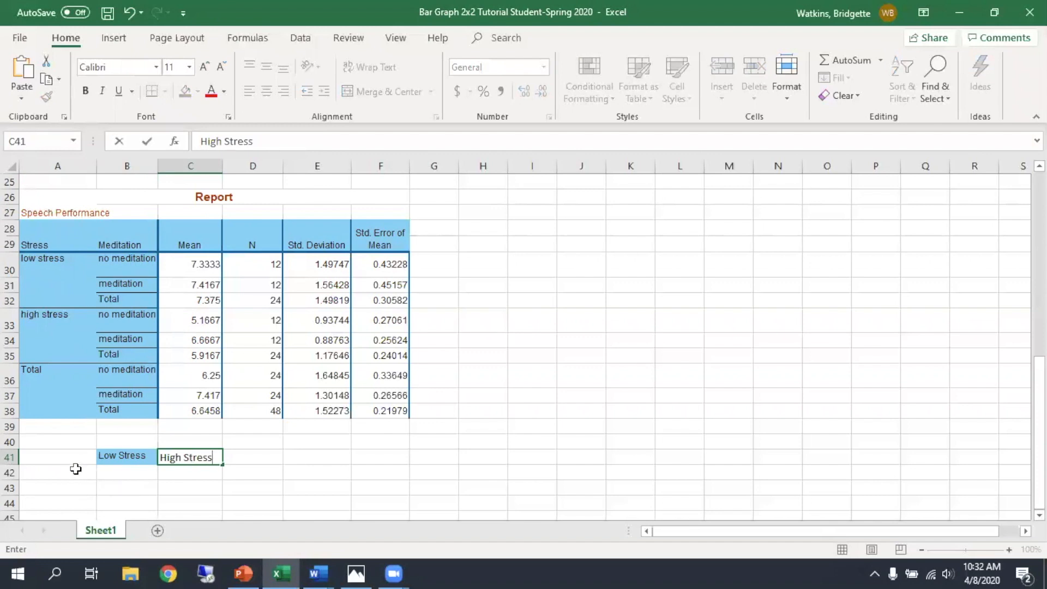
pyautogui.click(92, 473)
pyautogui.scroll(-1, 94, 440)
pyautogui.write('No meditation')
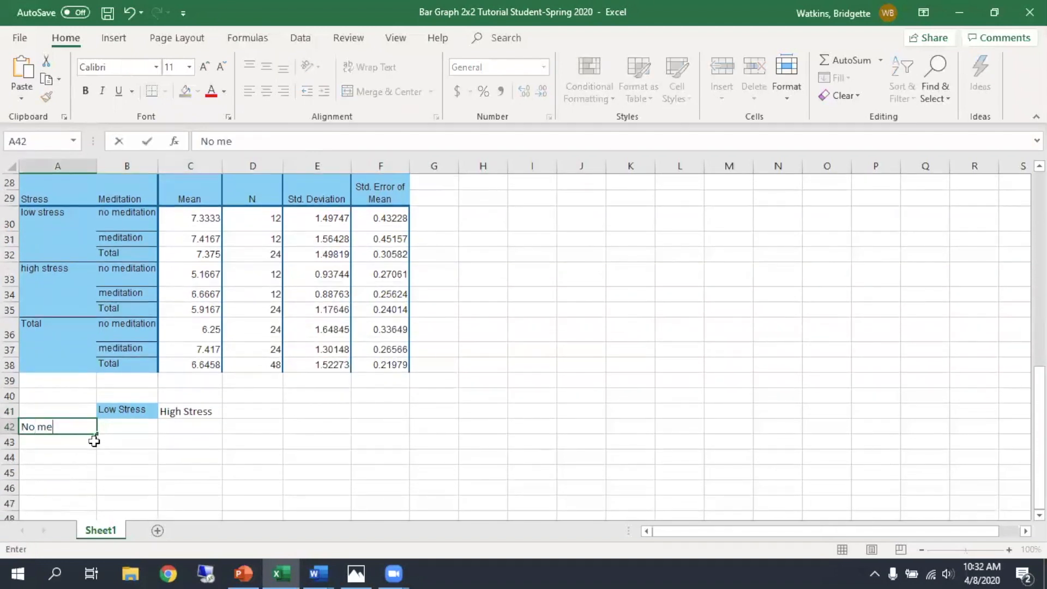
pyautogui.click(49, 441)
pyautogui.write('meditation')
pyautogui.press('Return')
# Check the grid's empty value cells B42:C43 against their row and column labels
pyautogui.moveTo(75, 426); pyautogui.dragTo(187, 411)
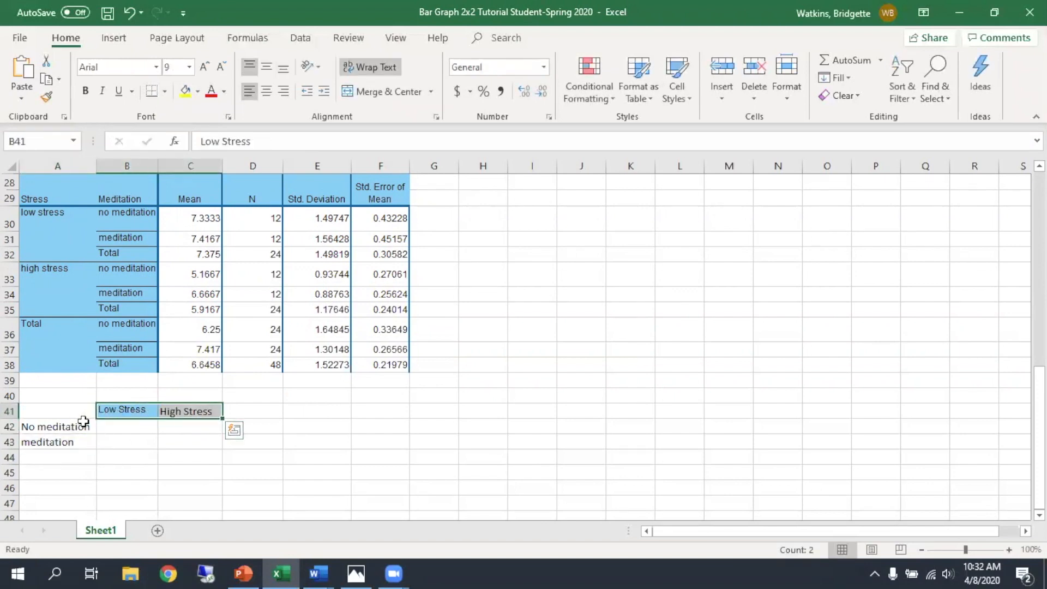
pyautogui.moveTo(113, 426); pyautogui.dragTo(174, 433)
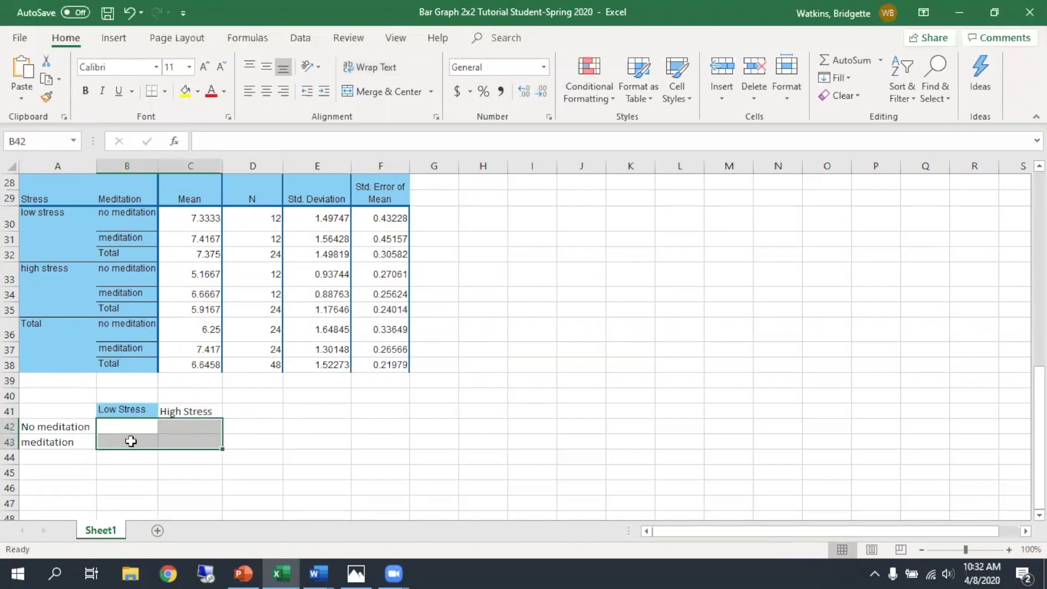
pyautogui.click(120, 411)
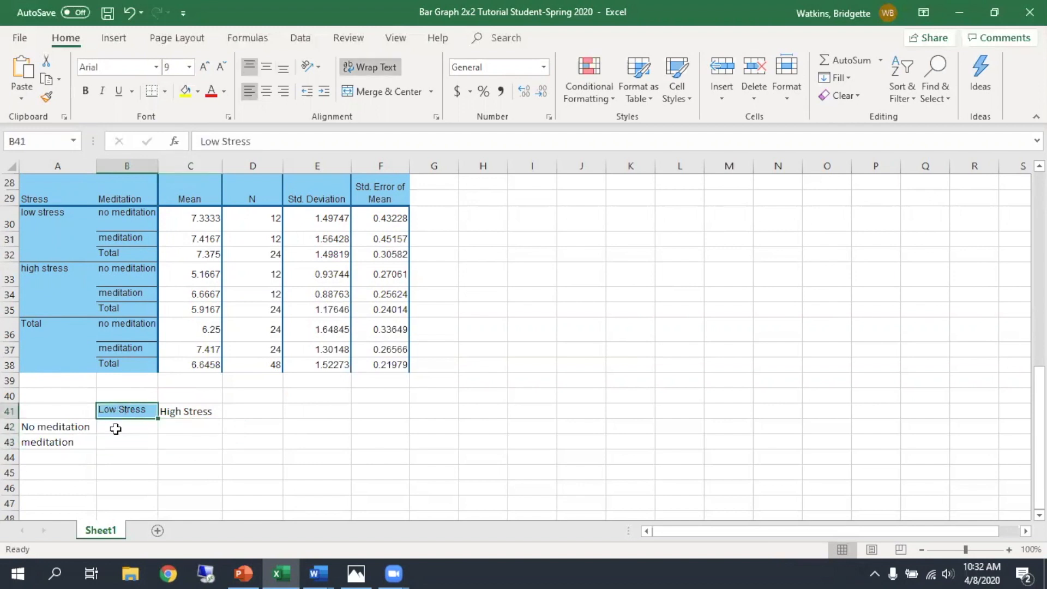
pyautogui.click(115, 429)
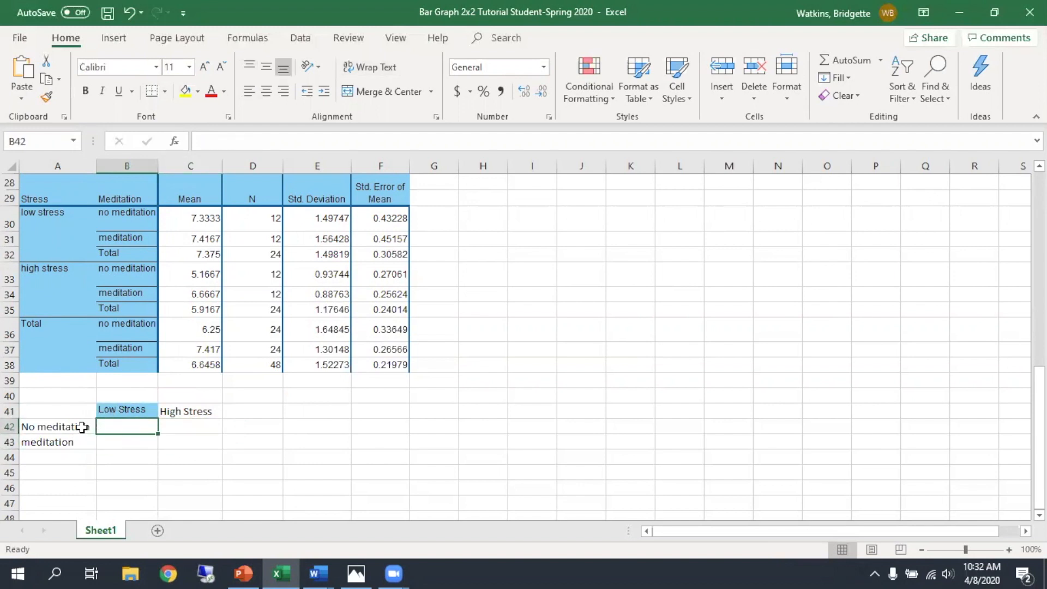
pyautogui.click(179, 427)
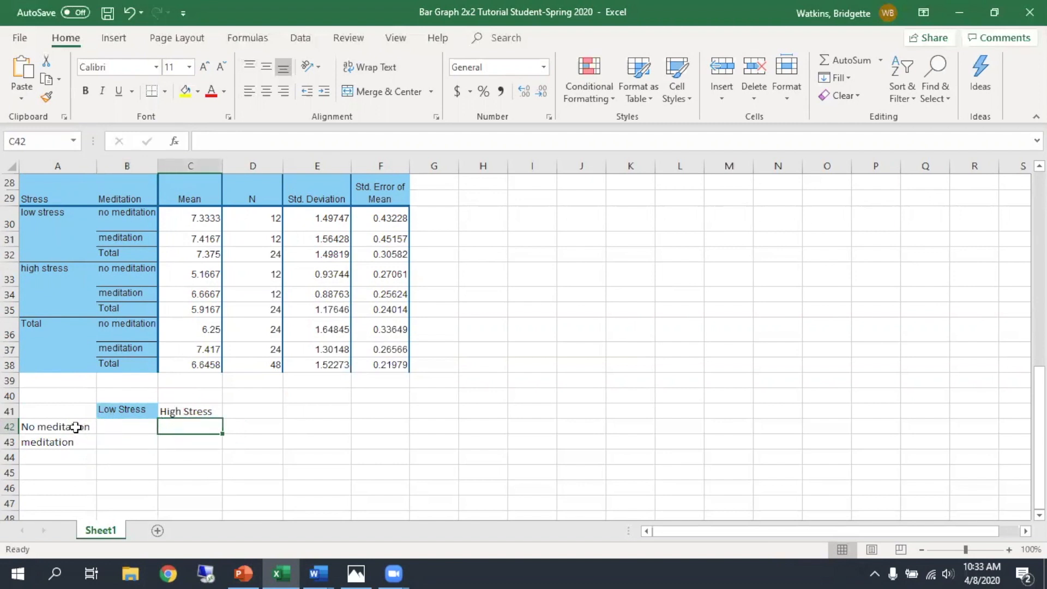
pyautogui.click(120, 442)
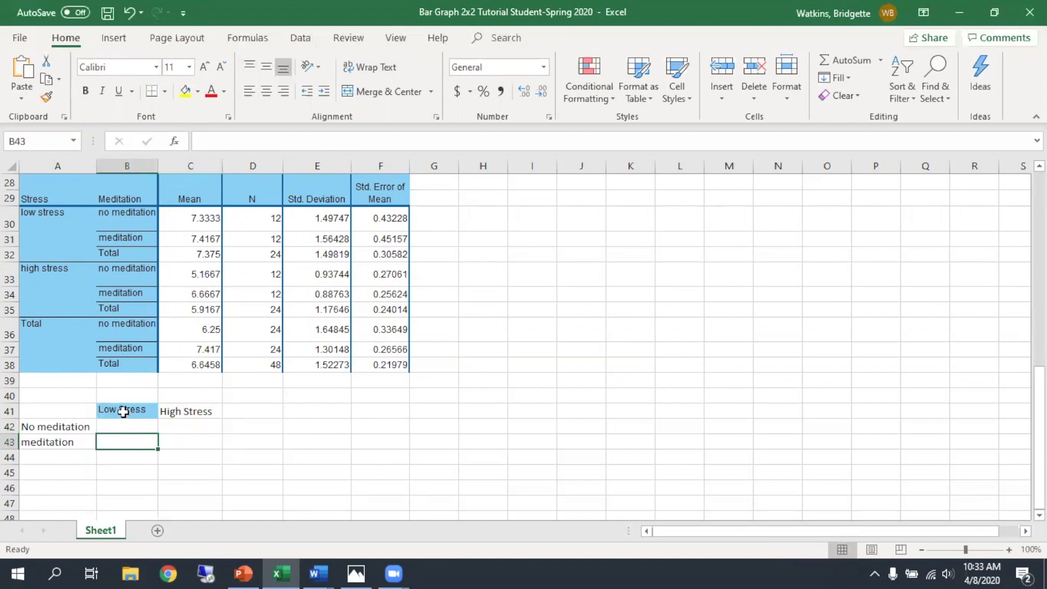
pyautogui.click(178, 440)
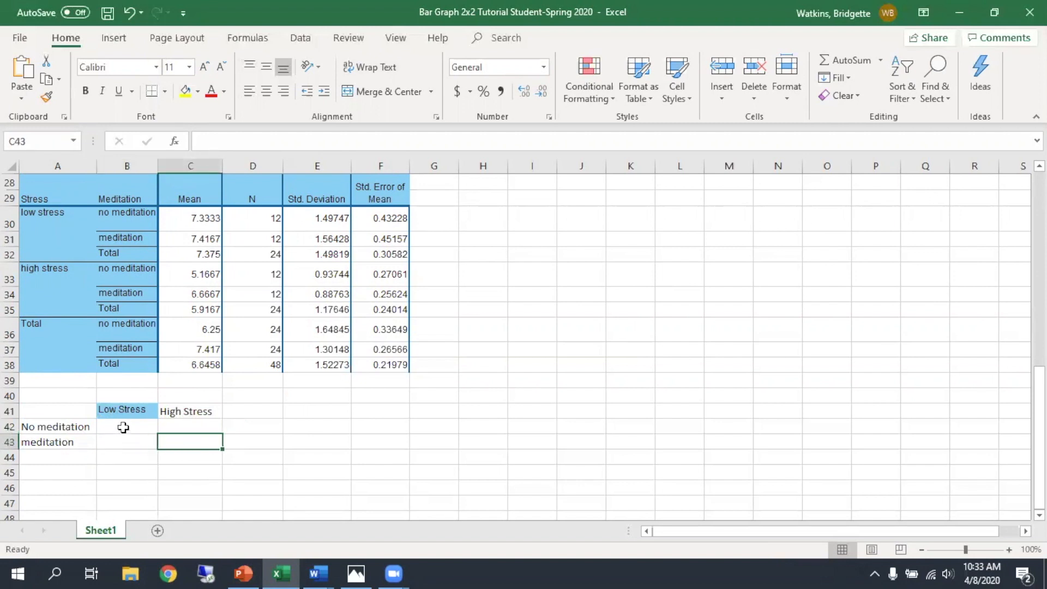
pyautogui.moveTo(123, 427); pyautogui.dragTo(172, 433)
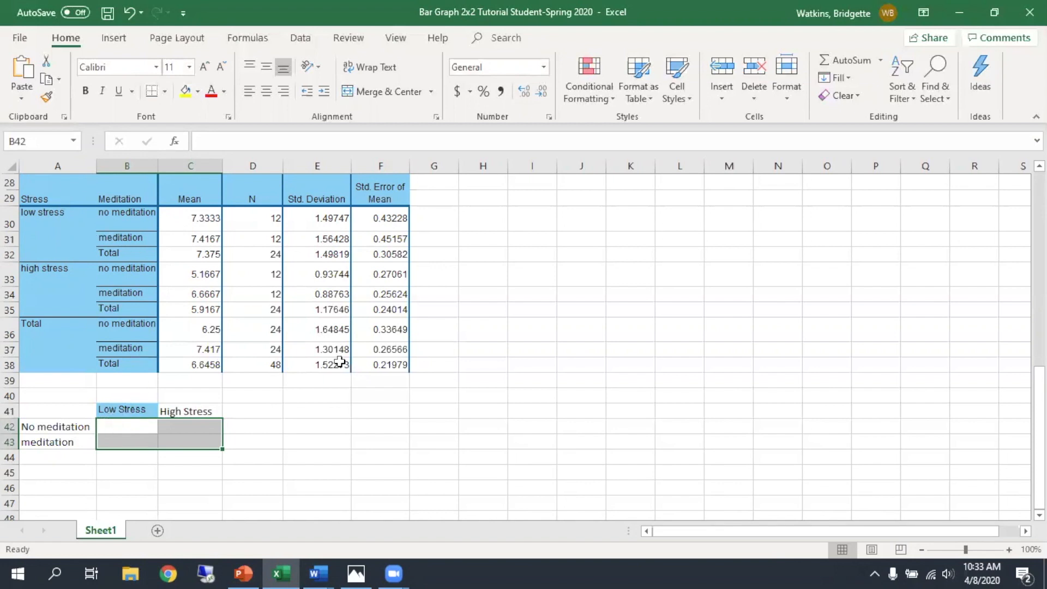
pyautogui.click(47, 180)
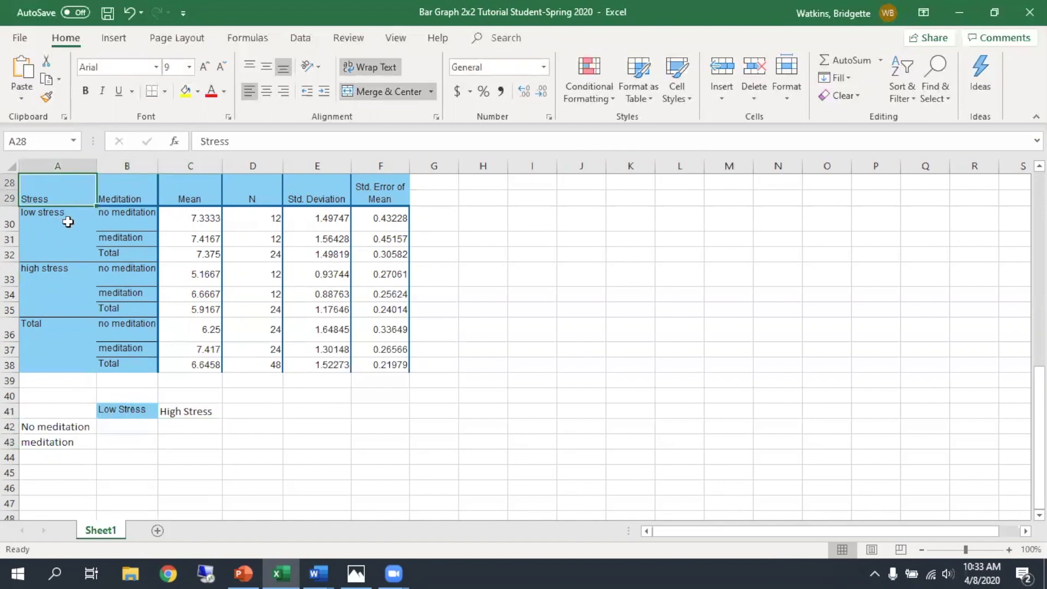
# Copy the Low Stress means 7.3333 and 7.4167 into B42 and B43
pyautogui.moveTo(194, 190); pyautogui.dragTo(210, 363)
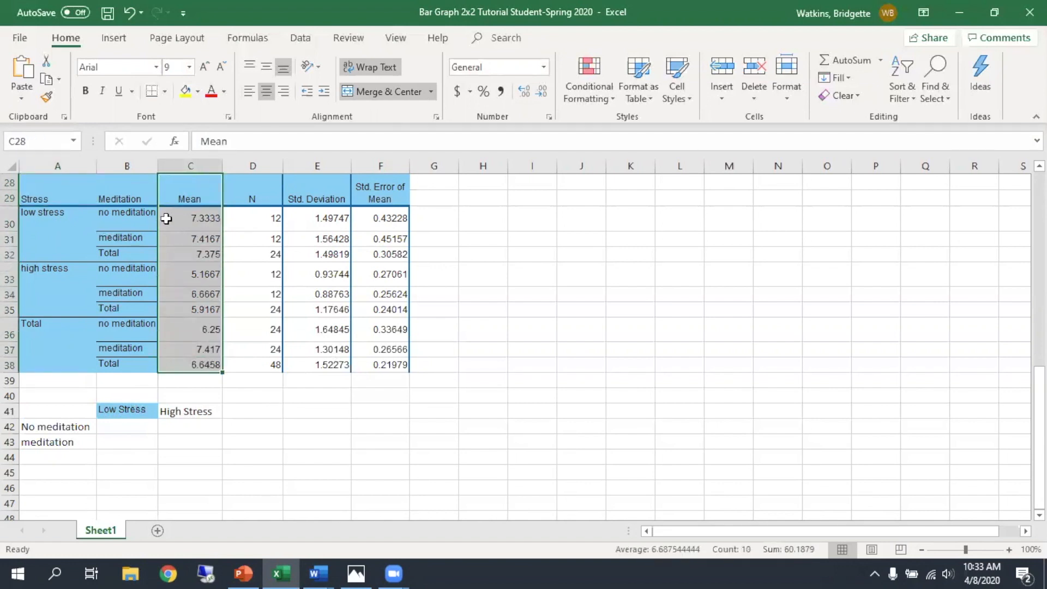
pyautogui.click(123, 426)
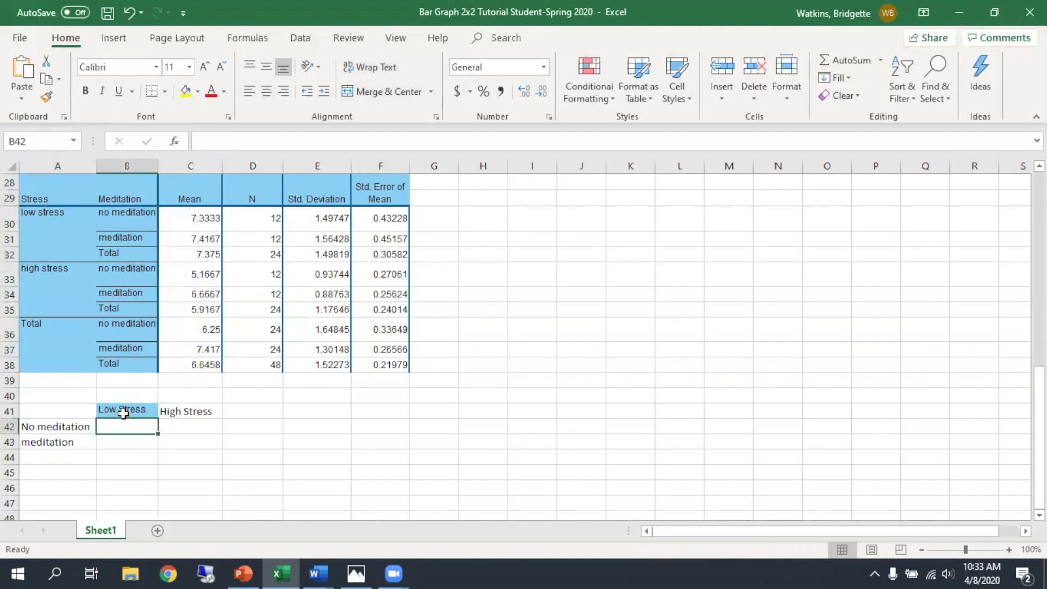
pyautogui.click(122, 410)
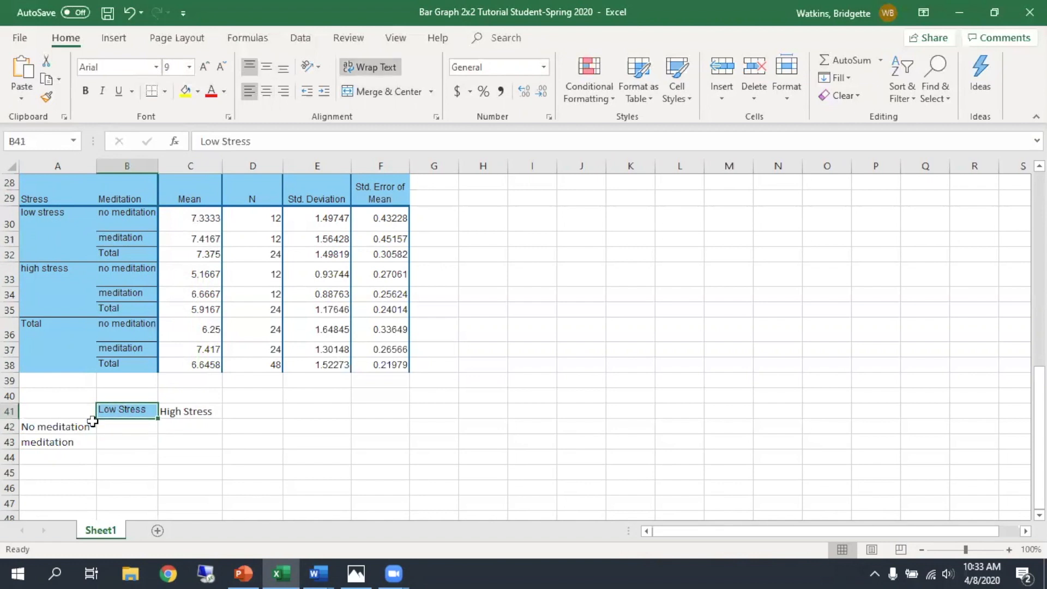
pyautogui.click(66, 427)
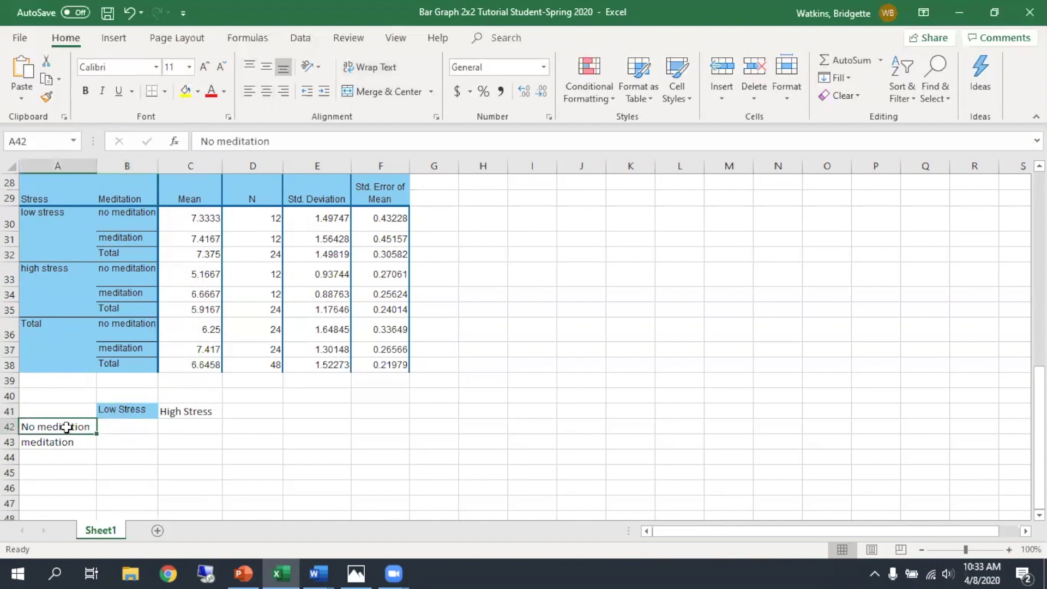
pyautogui.click(33, 217)
pyautogui.click(128, 217)
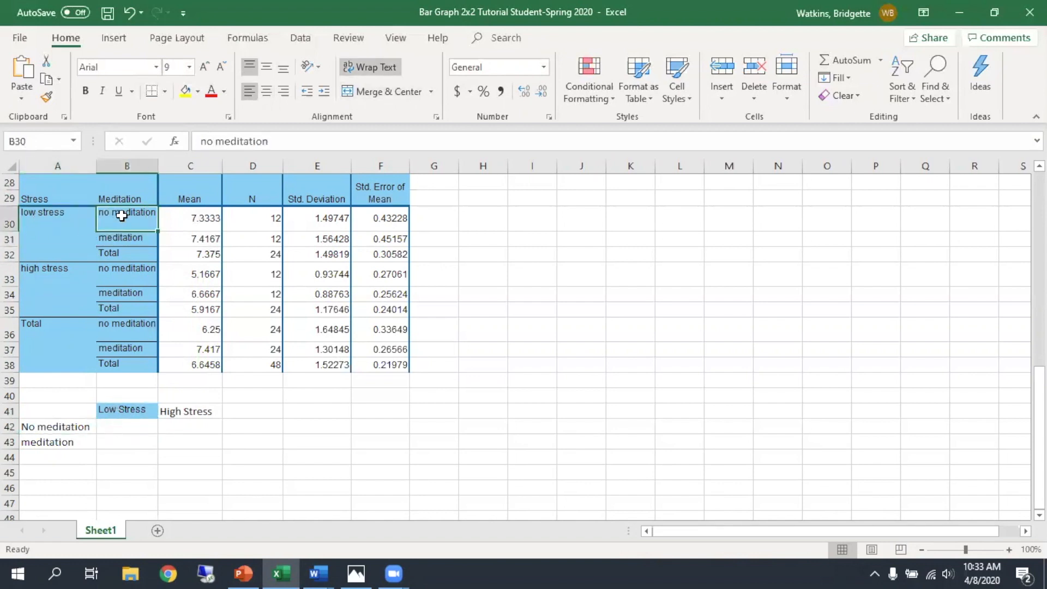
pyautogui.click(191, 214)
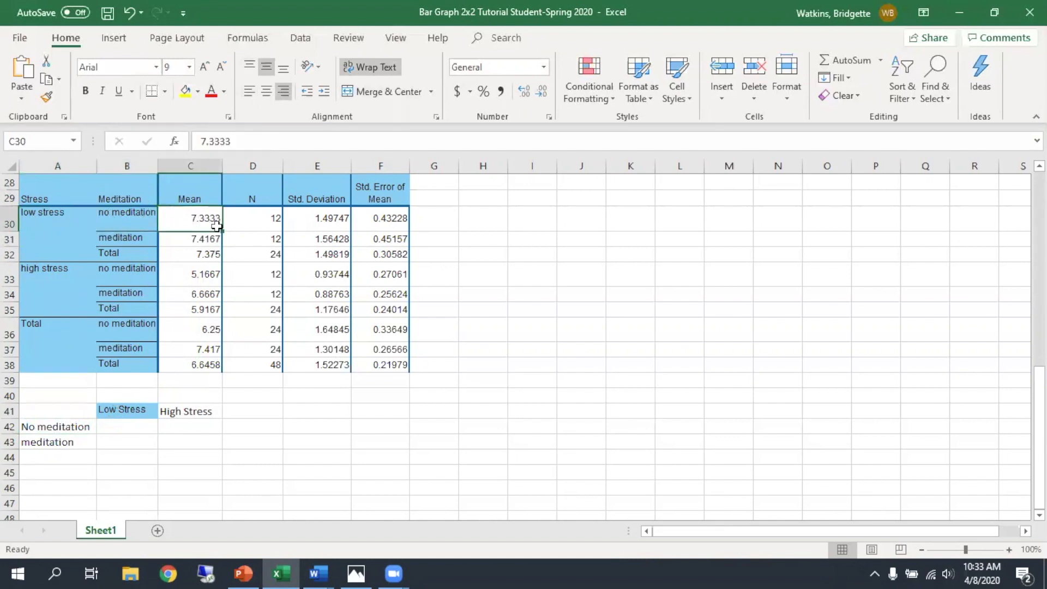
pyautogui.rightClick(209, 223)
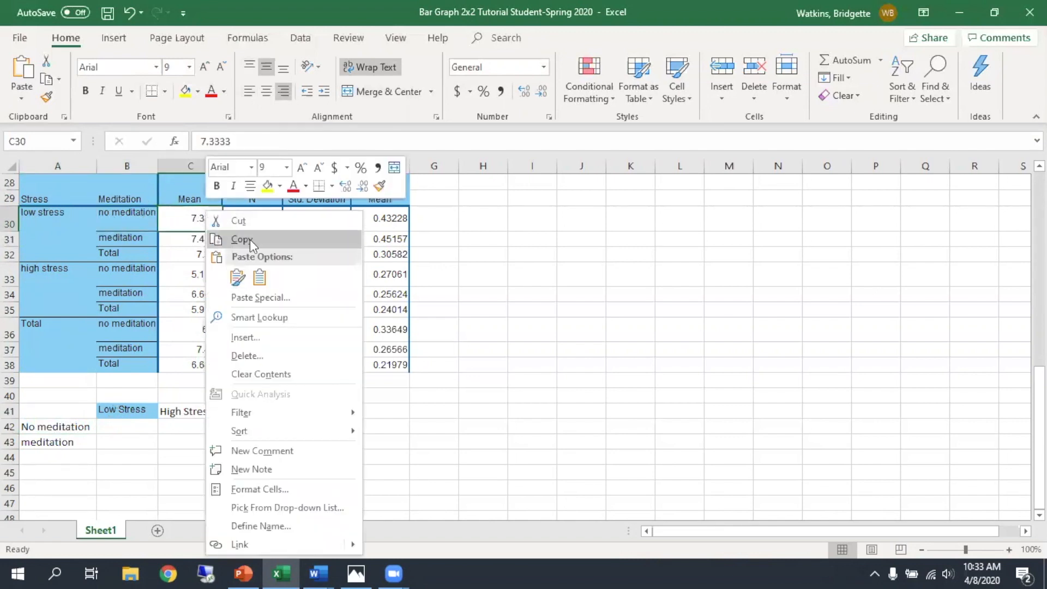
pyautogui.click(246, 238)
pyautogui.click(124, 426)
pyautogui.rightClick(125, 427)
pyautogui.click(160, 150)
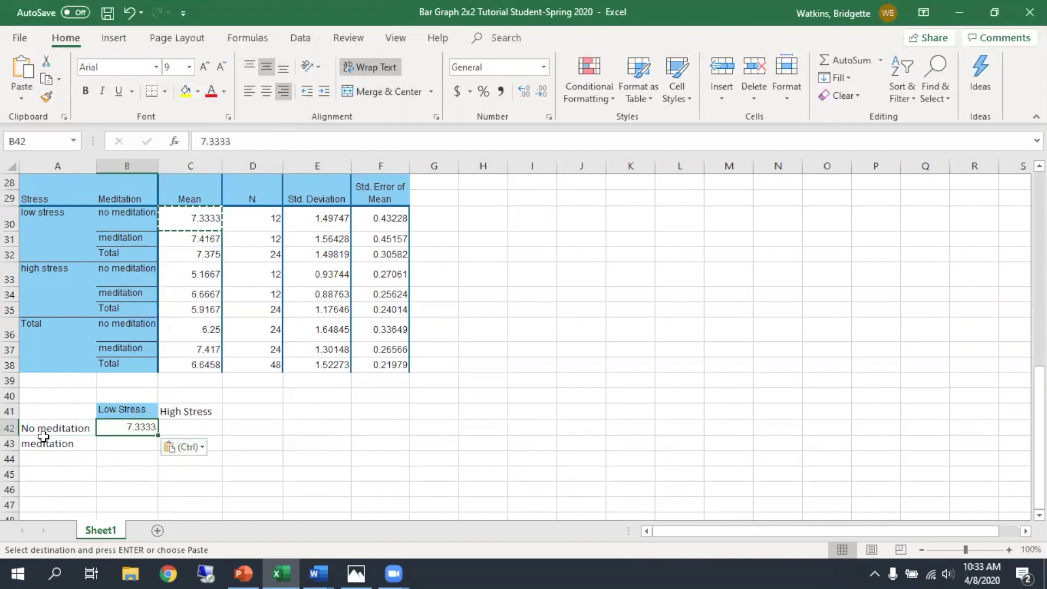
pyautogui.click(119, 412)
pyautogui.click(52, 443)
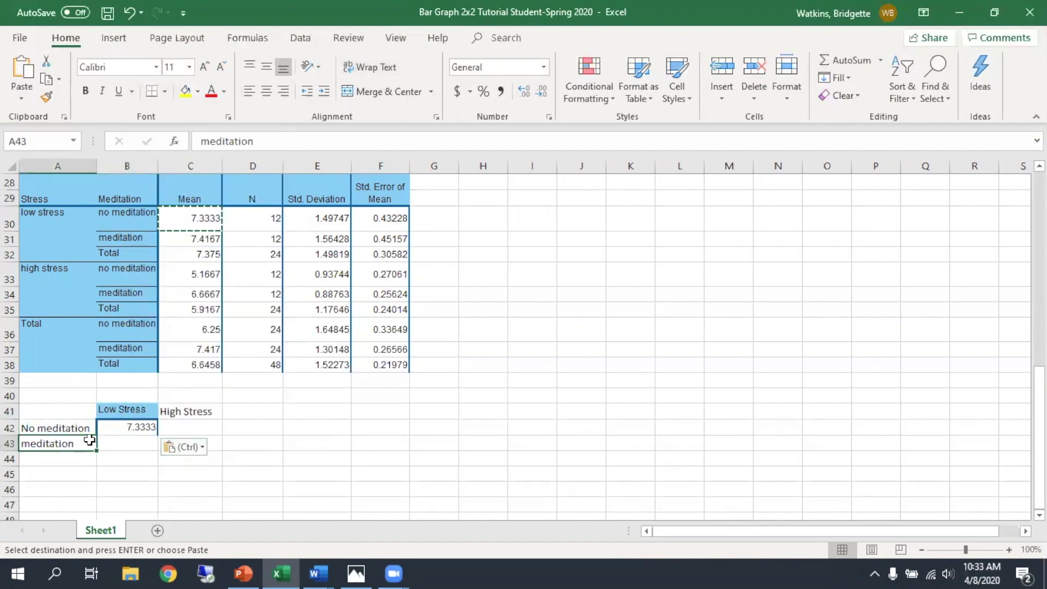
pyautogui.click(120, 446)
pyautogui.click(51, 213)
pyautogui.click(109, 238)
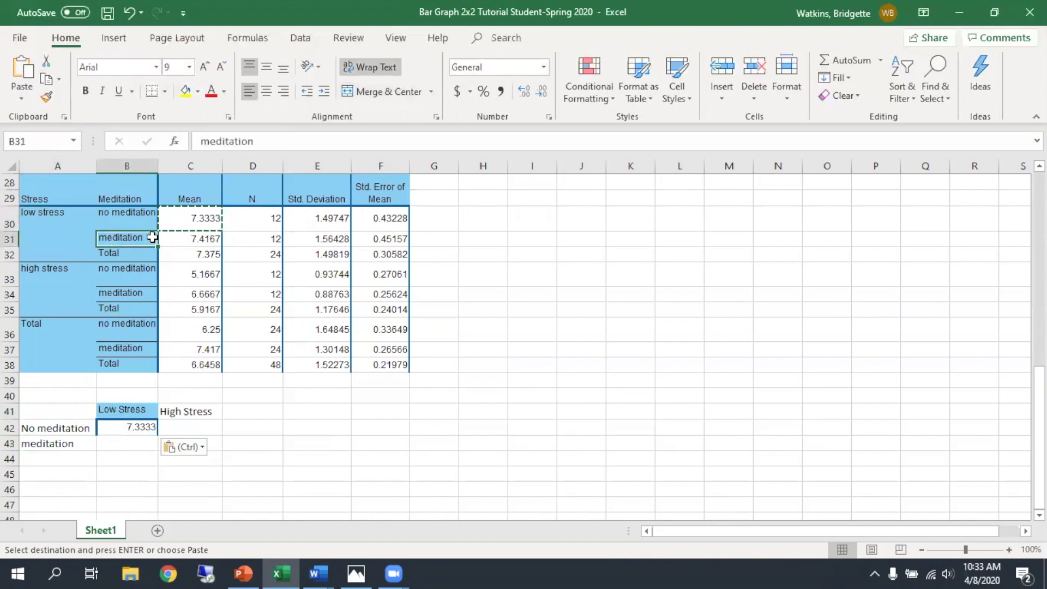
pyautogui.click(194, 240)
pyautogui.click(119, 445)
pyautogui.hotkey('ctrl', 'v')
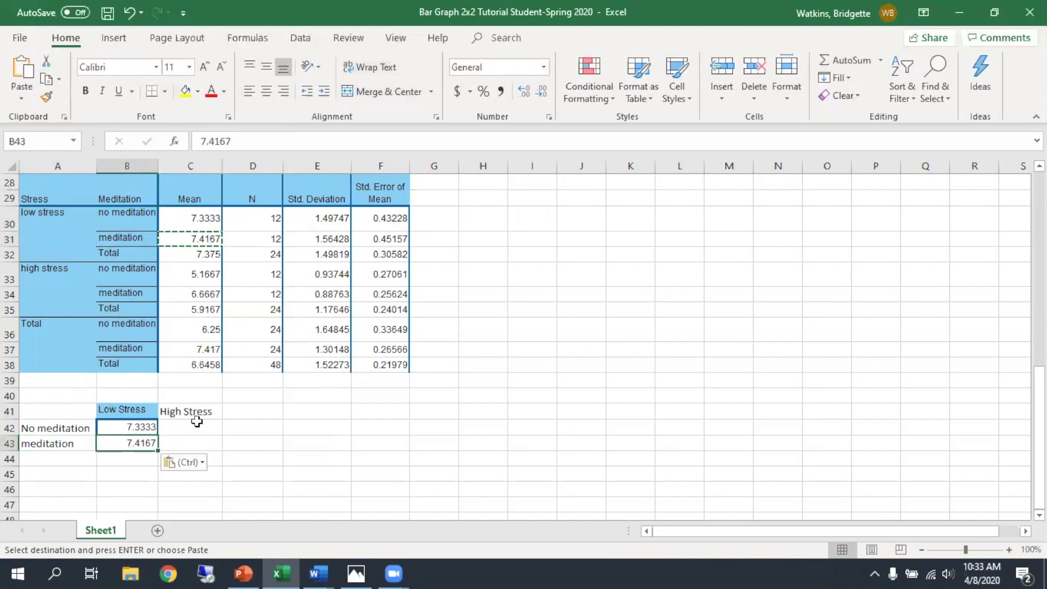
# Copy the High Stress means 5.1667 and 6.6667 into C42 and C43
pyautogui.click(188, 410)
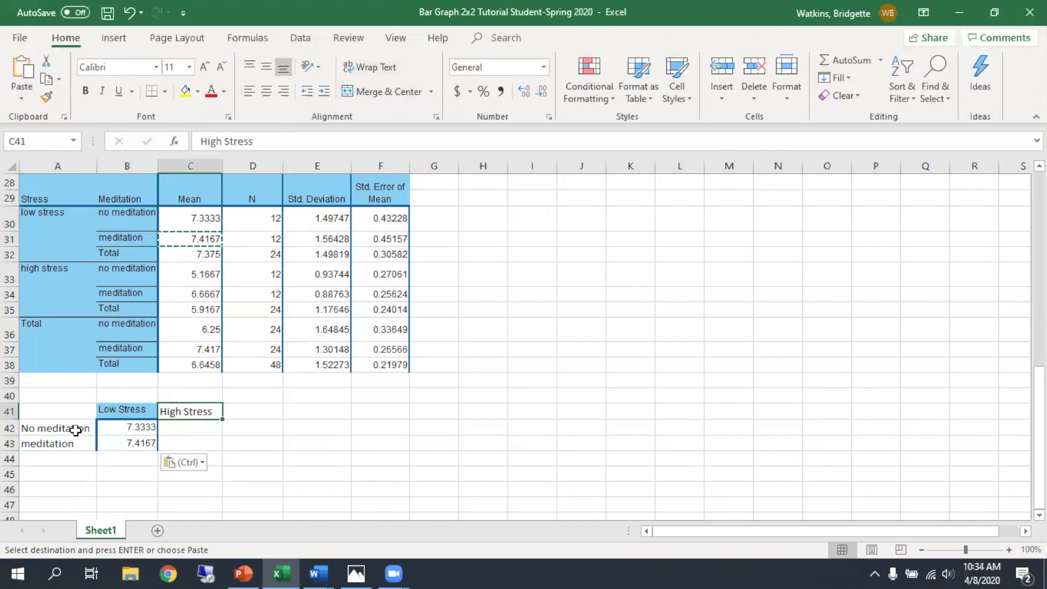
pyautogui.click(188, 431)
pyautogui.moveTo(58, 272); pyautogui.dragTo(155, 279)
pyautogui.click(145, 276)
pyautogui.click(179, 272)
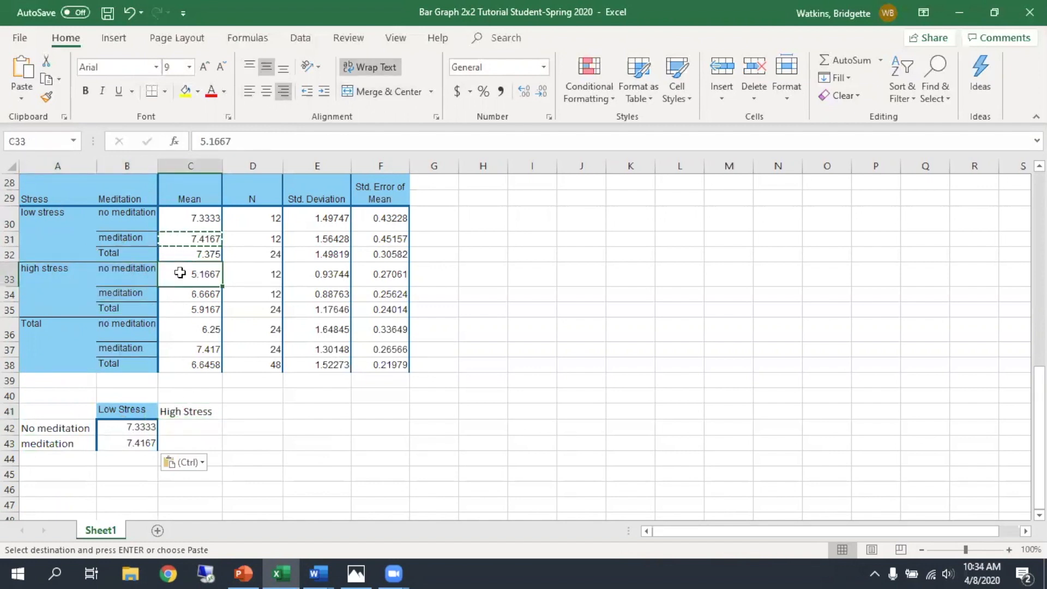
pyautogui.hotkey('ctrl', 'c')
pyautogui.click(187, 426)
pyautogui.hotkey('ctrl', 'v')
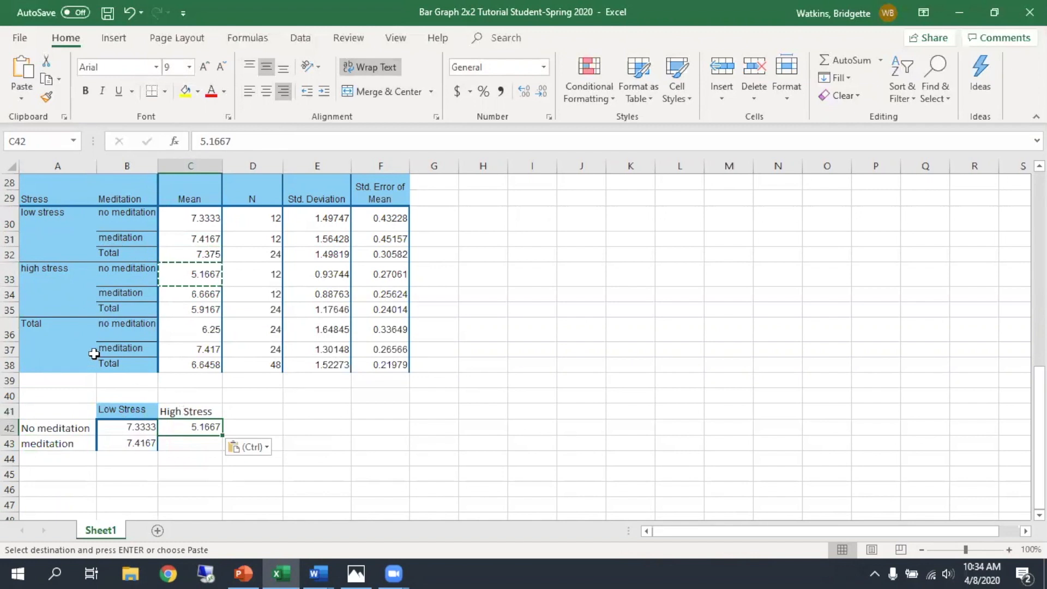
pyautogui.click(210, 413)
pyautogui.click(68, 442)
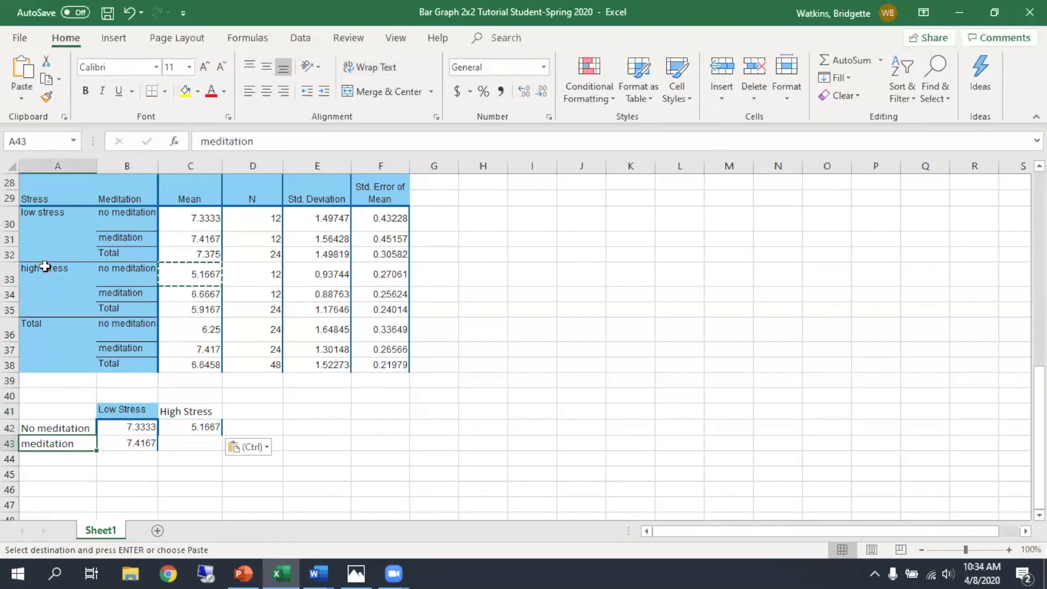
pyautogui.click(46, 269)
pyautogui.click(128, 300)
pyautogui.click(191, 295)
pyautogui.hotkey('ctrl', 'c')
pyautogui.click(183, 446)
pyautogui.hotkey('ctrl', 'v')
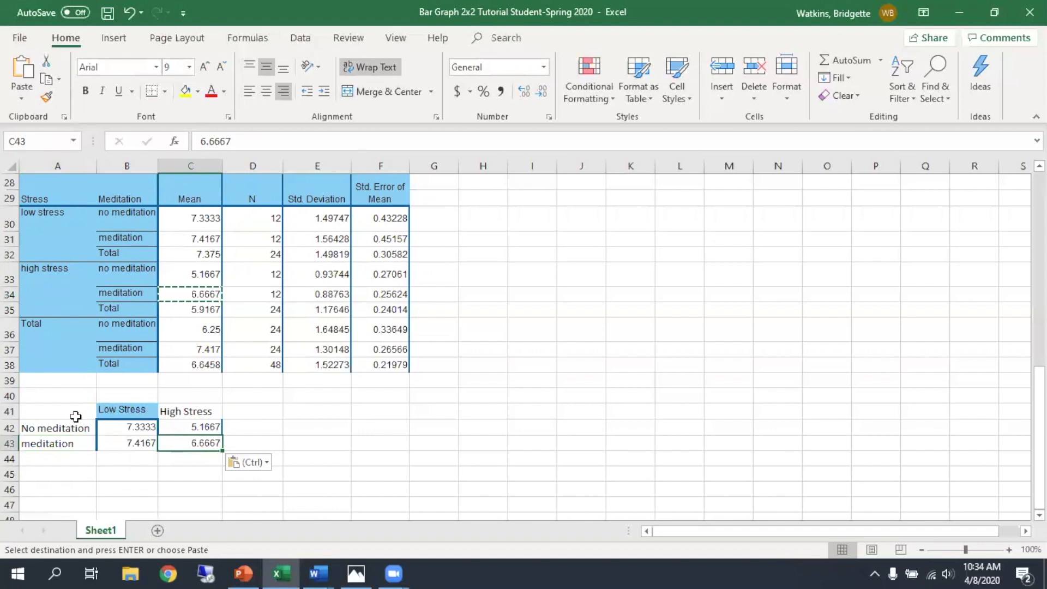
pyautogui.click(131, 462)
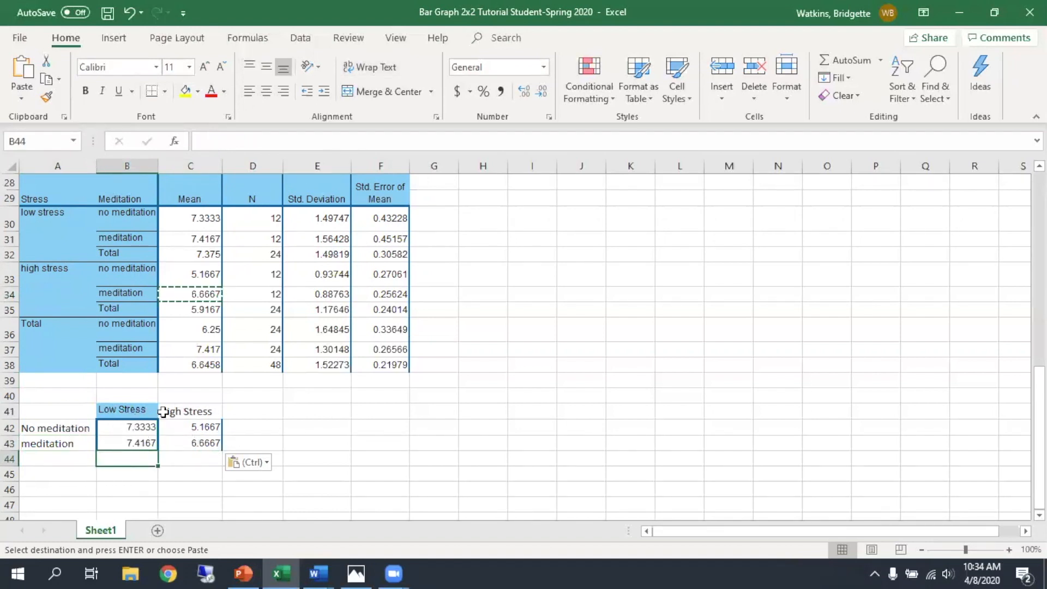
pyautogui.click(73, 404)
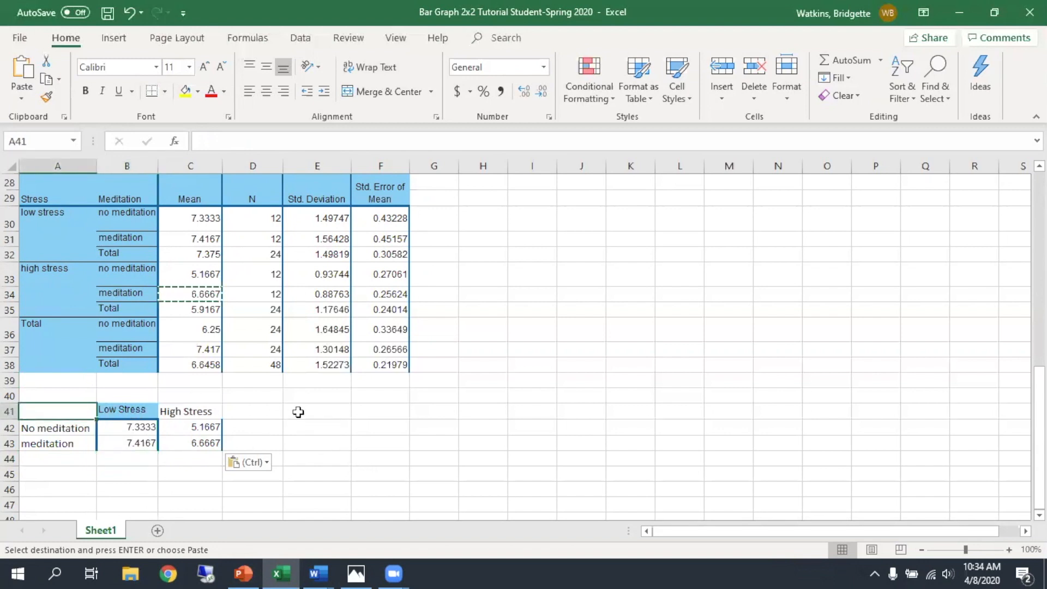
# Type the titles 'SEM TABLE' in E40 and 'MEANS TABLE' in B40
pyautogui.click(321, 397)
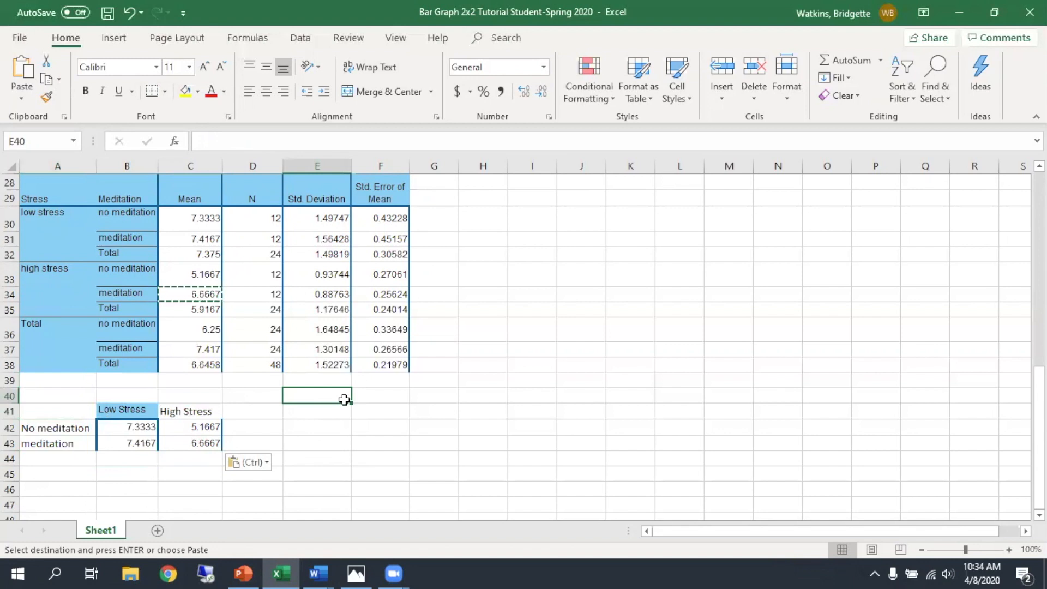
pyautogui.write('SEE')
pyautogui.press('BackSpace')
pyautogui.write('M TABLE')
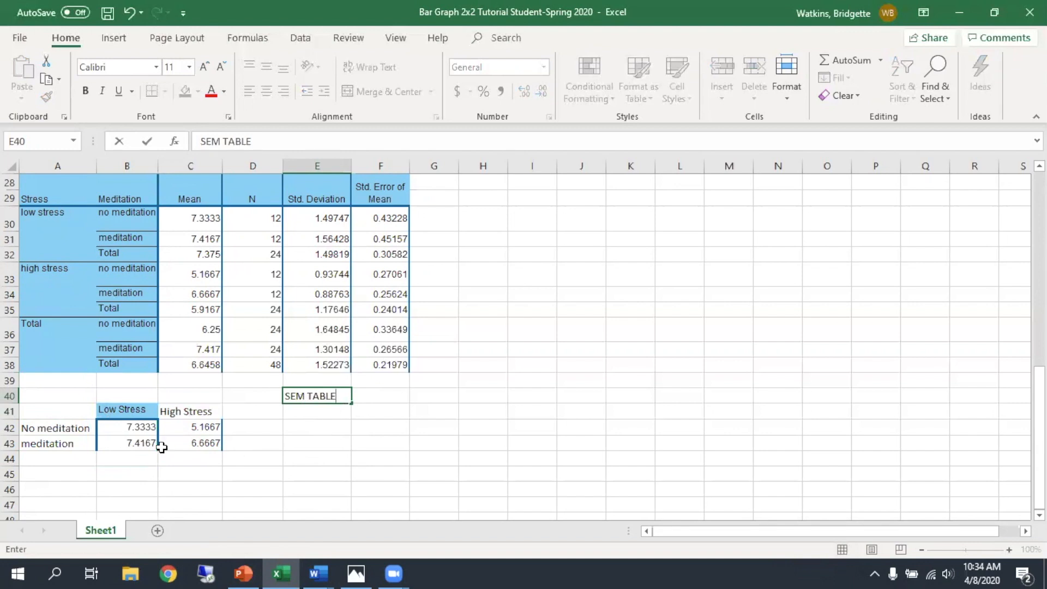
pyautogui.click(117, 397)
pyautogui.write('MEANS TABLE')
pyautogui.press('Return')
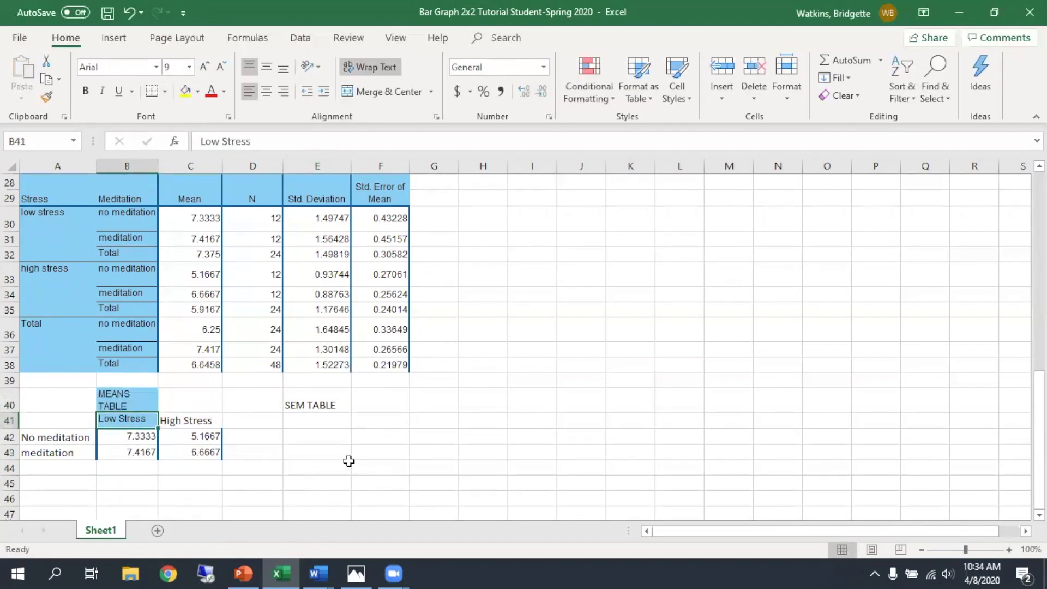
pyautogui.click(303, 403)
# Copy the labelled means grid A41:C43 and paste it at E41 under SEM TABLE
pyautogui.moveTo(71, 419); pyautogui.dragTo(188, 455)
pyautogui.hotkey('ctrl', 'c')
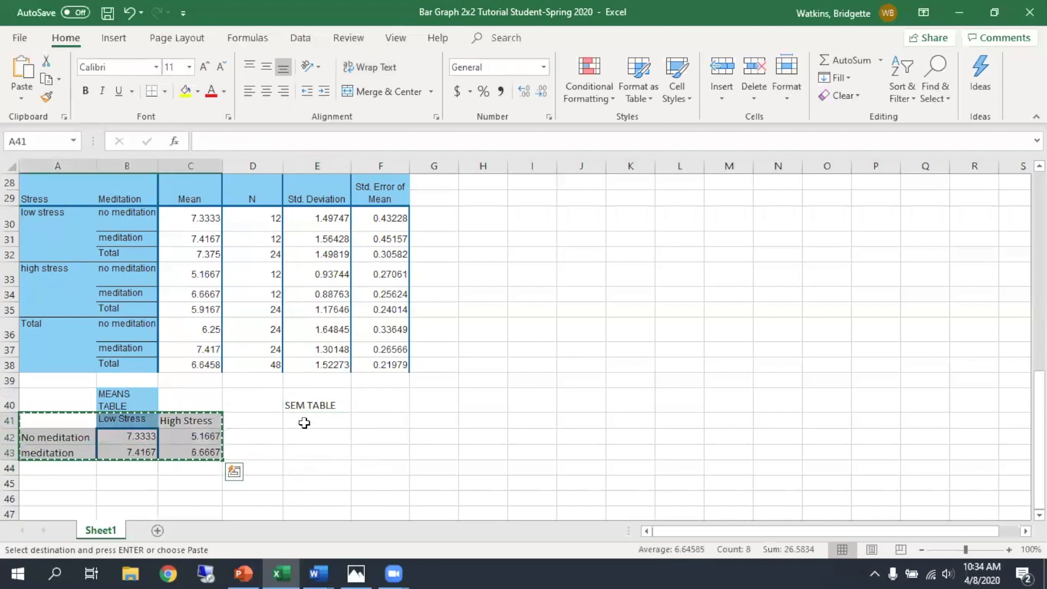
pyautogui.click(304, 422)
pyautogui.hotkey('ctrl', 'v')
pyautogui.click(391, 479)
# Clear the four copied means from the SEM grid, leaving F42:G43 empty
pyautogui.click(385, 437)
pyautogui.press('BackSpace')
pyautogui.click(390, 454)
pyautogui.press('BackSpace')
pyautogui.click(434, 436)
pyautogui.press('BackSpace')
pyautogui.click(434, 454)
pyautogui.press('BackSpace')
pyautogui.click(385, 199)
pyautogui.moveTo(384, 199); pyautogui.dragTo(401, 364)
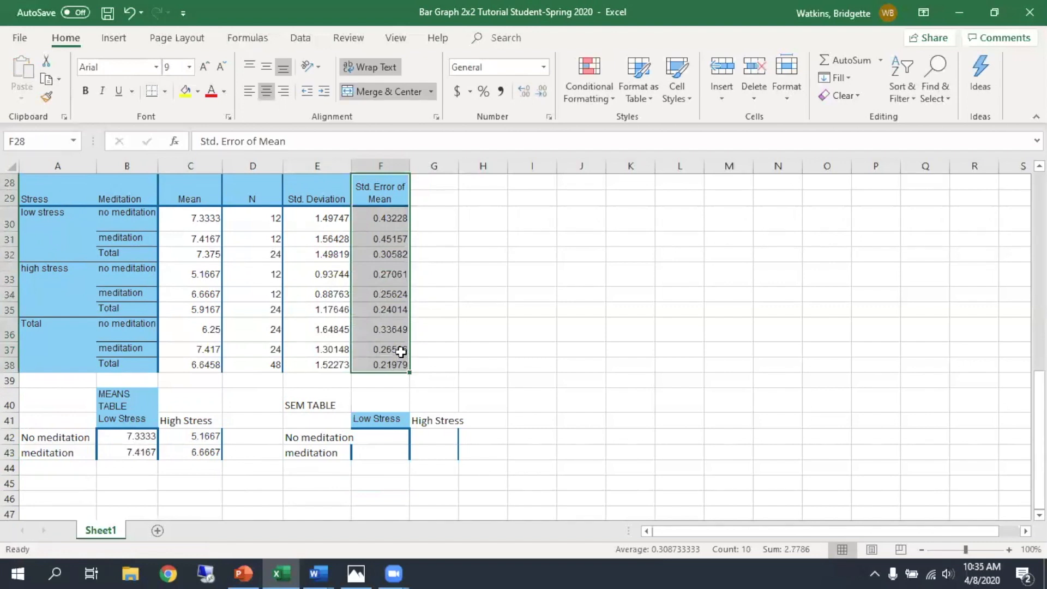
# Copy the Low Stress standard errors 0.43228 and 0.45157 into F42 and F43
pyautogui.click(368, 437)
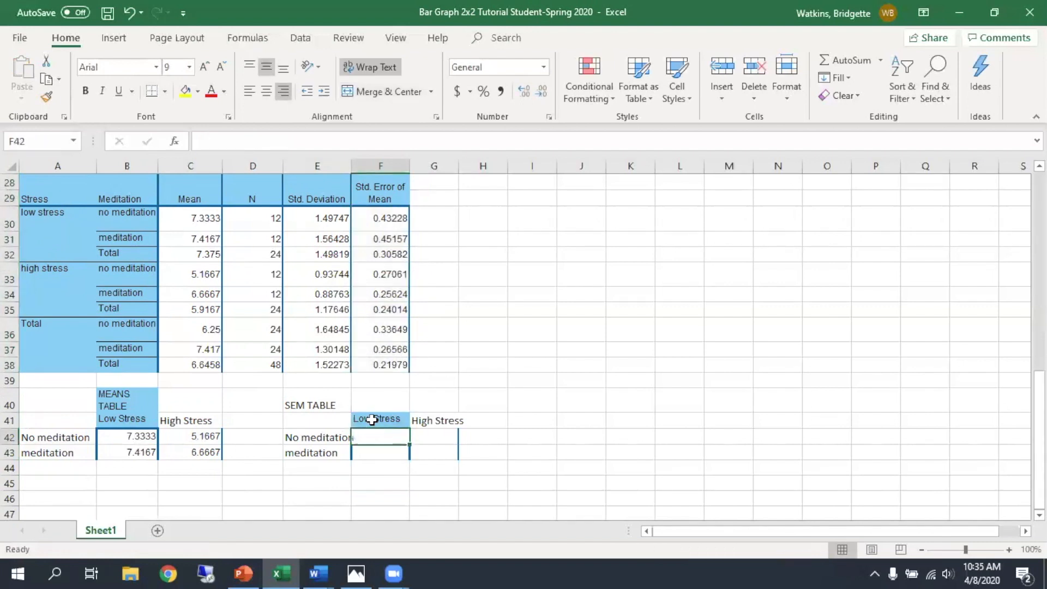
pyautogui.click(372, 420)
pyautogui.click(322, 437)
pyautogui.click(54, 215)
pyautogui.click(133, 218)
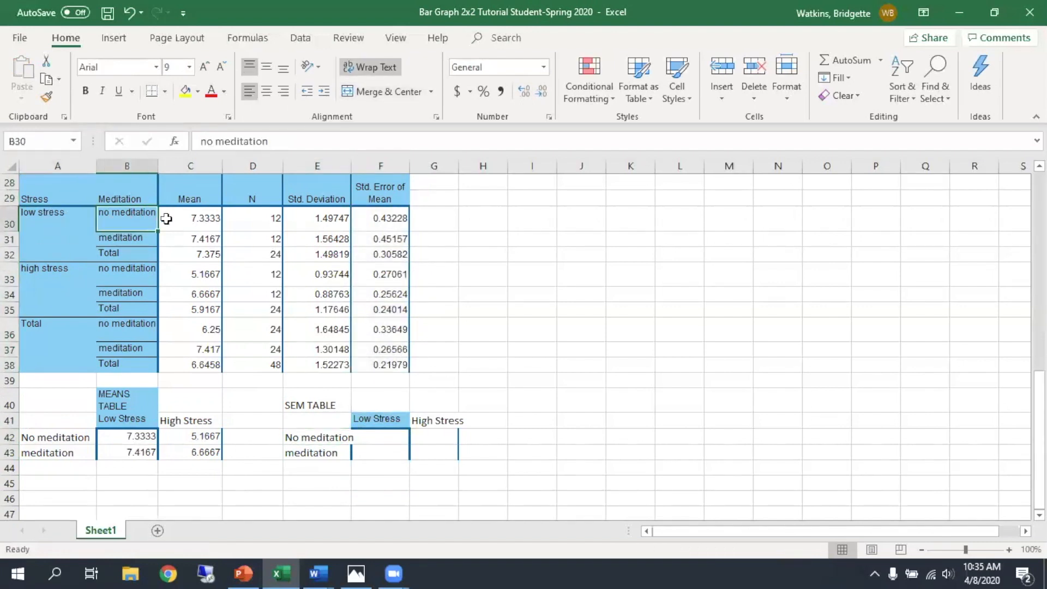
pyautogui.click(391, 218)
pyautogui.hotkey('ctrl', 'c')
pyautogui.click(391, 436)
pyautogui.hotkey('ctrl', 'v')
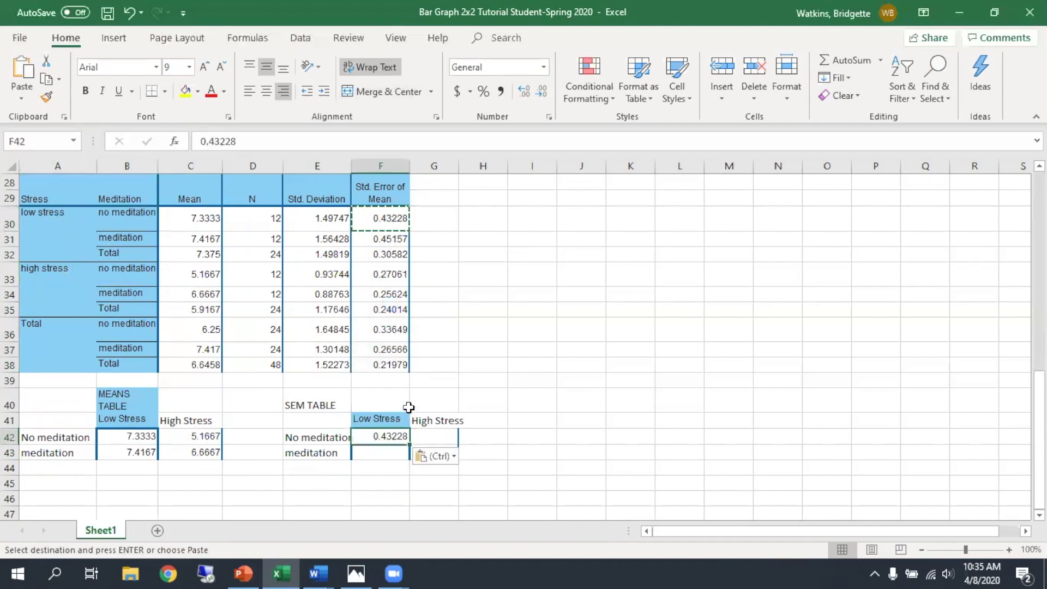
pyautogui.click(379, 419)
pyautogui.click(317, 453)
pyautogui.click(55, 214)
pyautogui.click(124, 242)
pyautogui.click(390, 239)
pyautogui.hotkey('ctrl', 'c')
pyautogui.click(382, 452)
pyautogui.hotkey('ctrl', 'v')
# Copy the High Stress standard errors 0.27061 and 0.25624 into G42 and G43
pyautogui.click(316, 437)
pyautogui.click(60, 270)
pyautogui.click(126, 273)
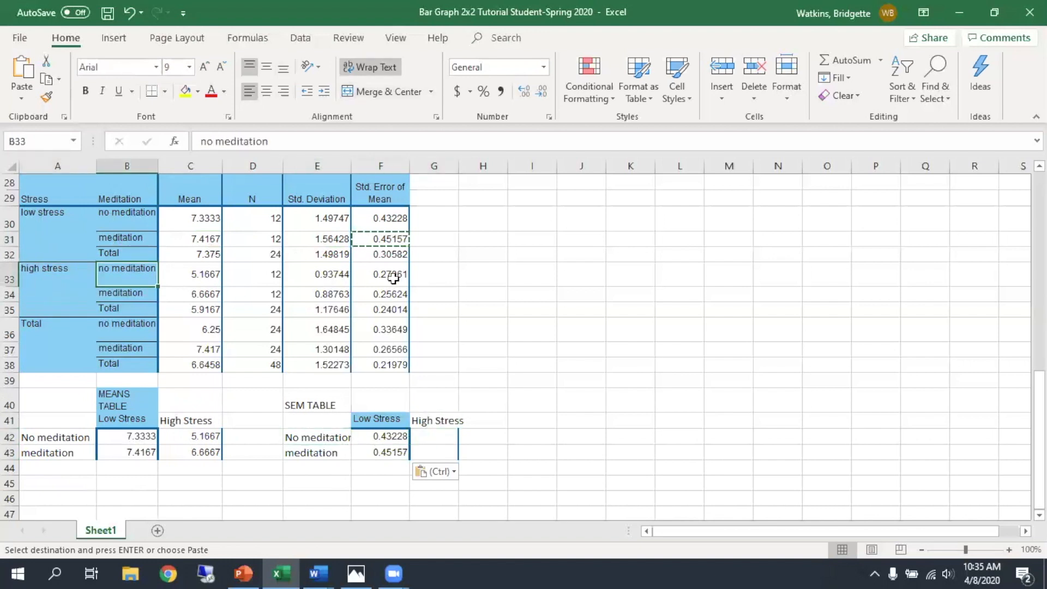
pyautogui.click(393, 278)
pyautogui.hotkey('ctrl', 'c')
pyautogui.click(438, 435)
pyautogui.hotkey('ctrl', 'v')
pyautogui.click(437, 421)
pyautogui.click(327, 452)
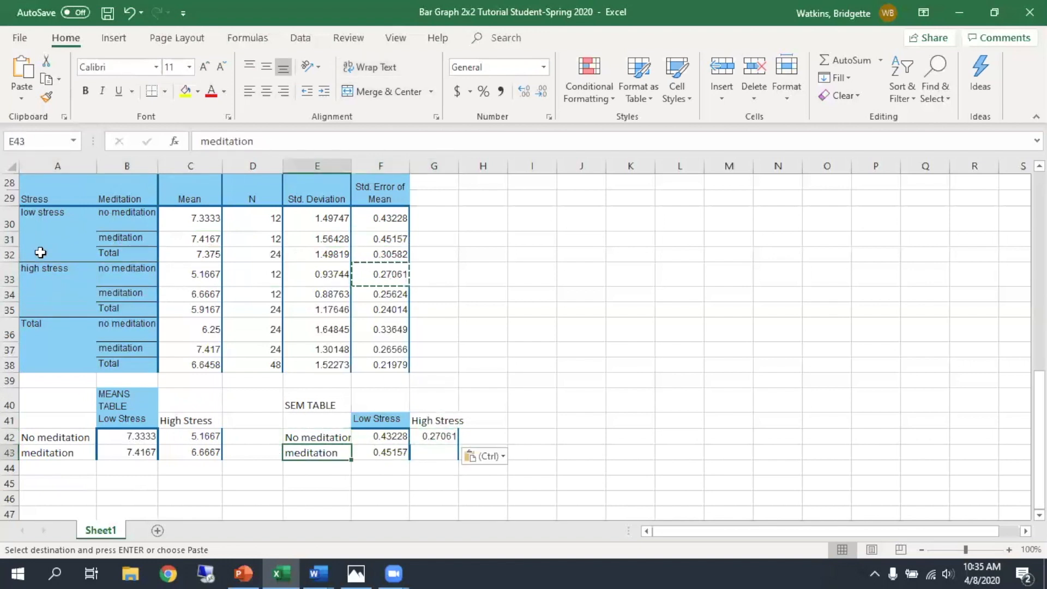
pyautogui.click(43, 272)
pyautogui.click(137, 293)
pyautogui.click(375, 294)
pyautogui.hotkey('ctrl', 'c')
pyautogui.click(431, 456)
pyautogui.hotkey('ctrl', 'v')
pyautogui.hotkey('alt', 'Tab')
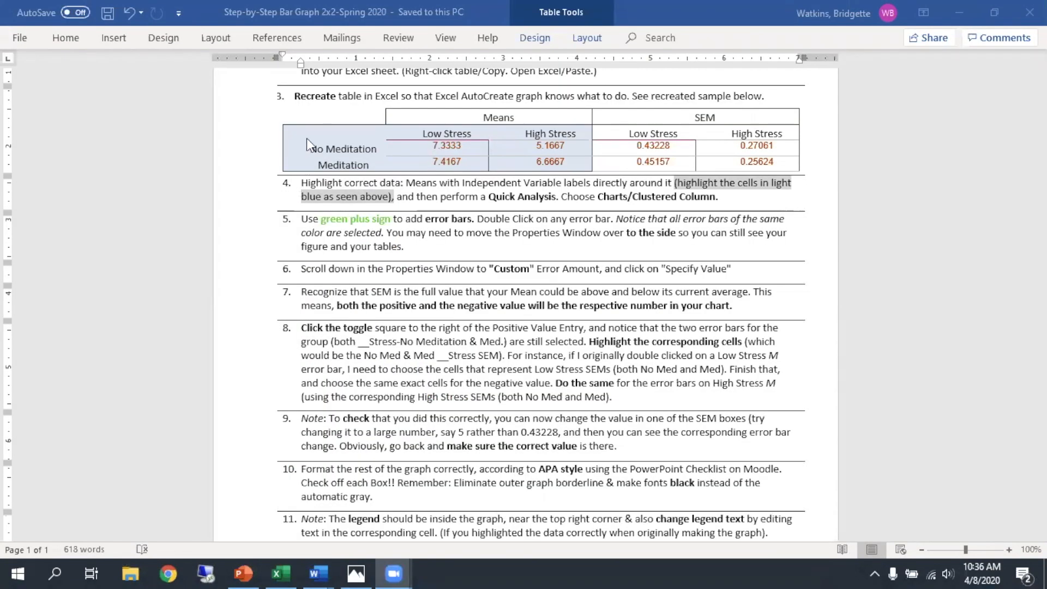
# Read the guide's steps on highlighting the means and inserting a Clustered Column chart, then return to Excel
pyautogui.click(317, 184)
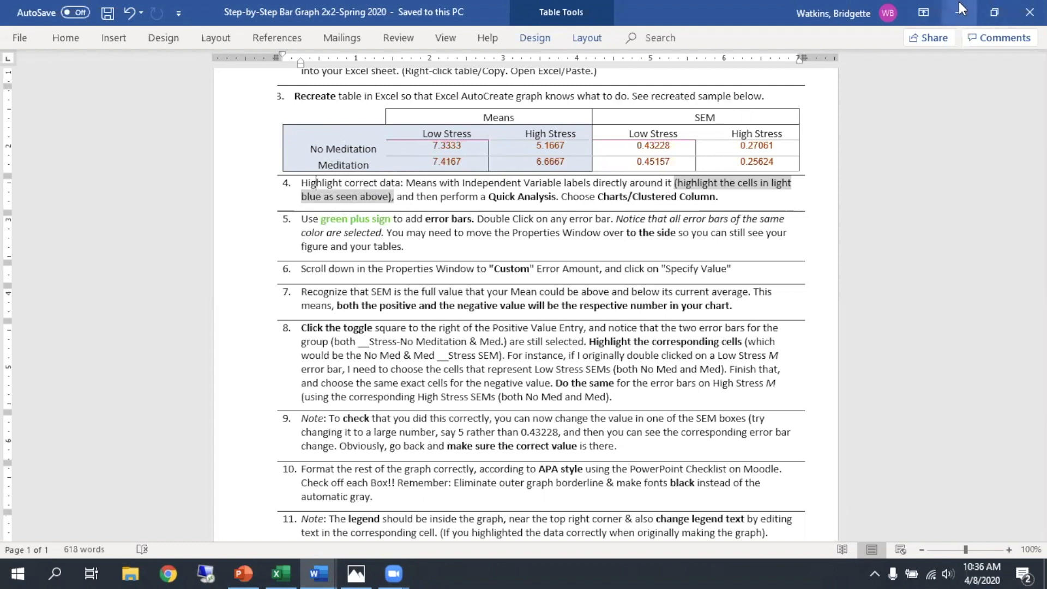
pyautogui.hotkey('alt', 'Tab')
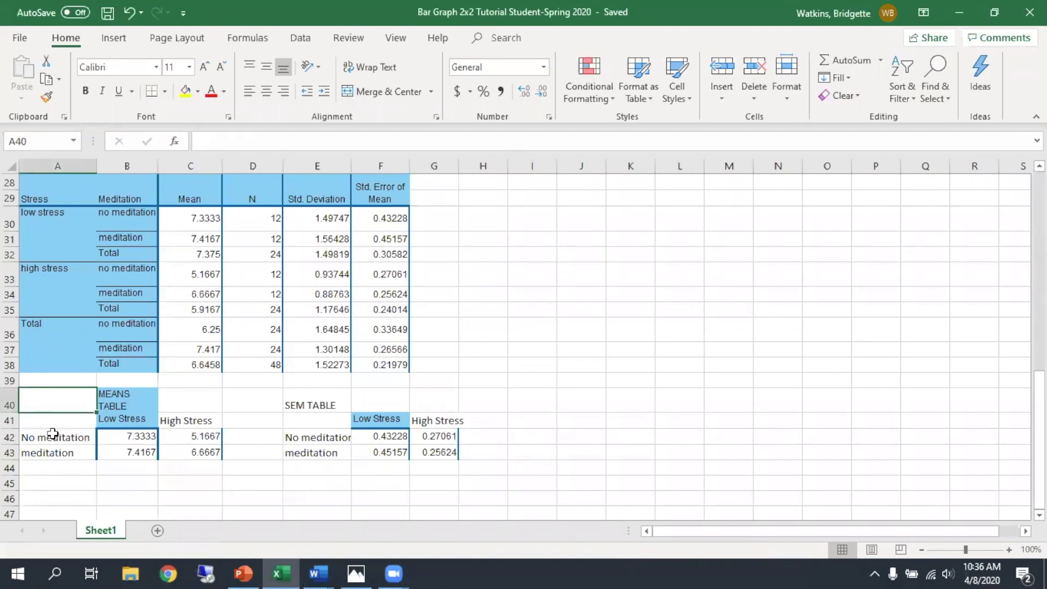
# Give A41:C43 a light fill colour and set the MEANS TABLE title cell to No Fill
pyautogui.moveTo(44, 423); pyautogui.dragTo(196, 452)
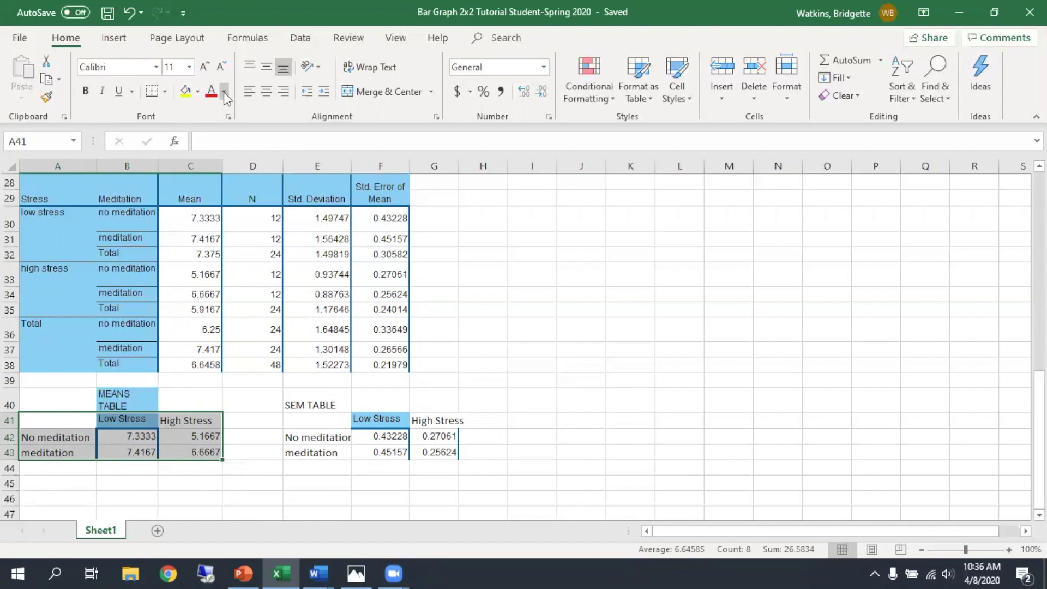
pyautogui.click(197, 91)
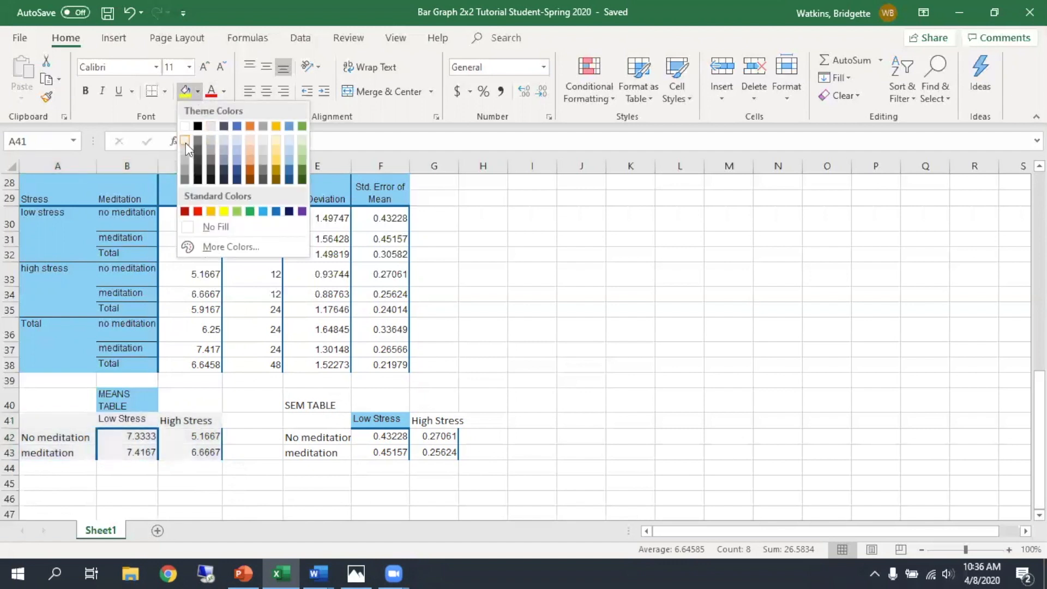
pyautogui.click(237, 140)
pyautogui.click(133, 395)
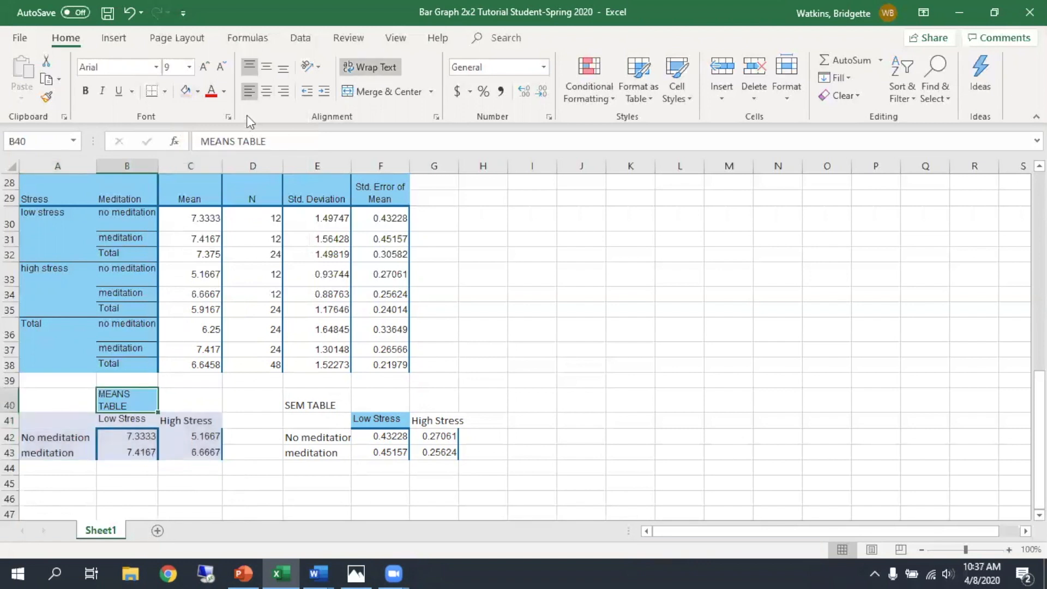
pyautogui.click(197, 91)
pyautogui.click(201, 224)
pyautogui.moveTo(51, 420); pyautogui.dragTo(207, 452)
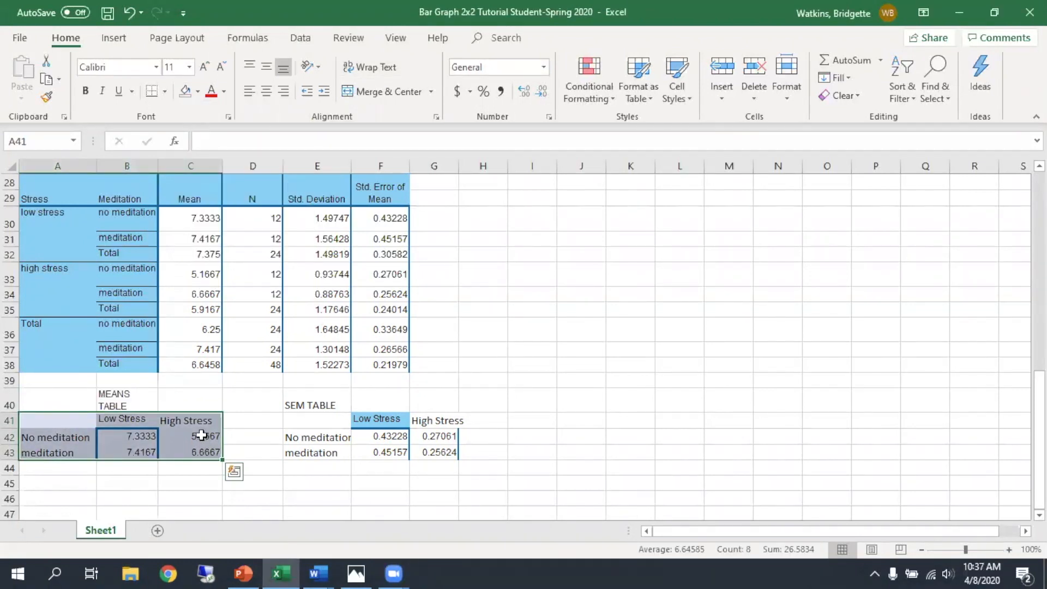
pyautogui.click(234, 470)
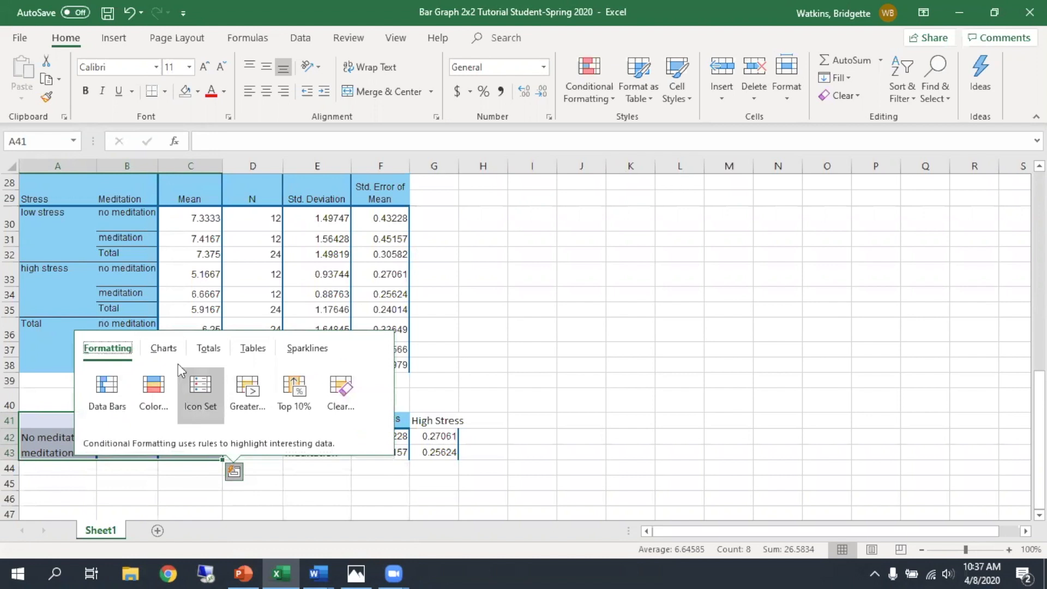
pyautogui.click(165, 349)
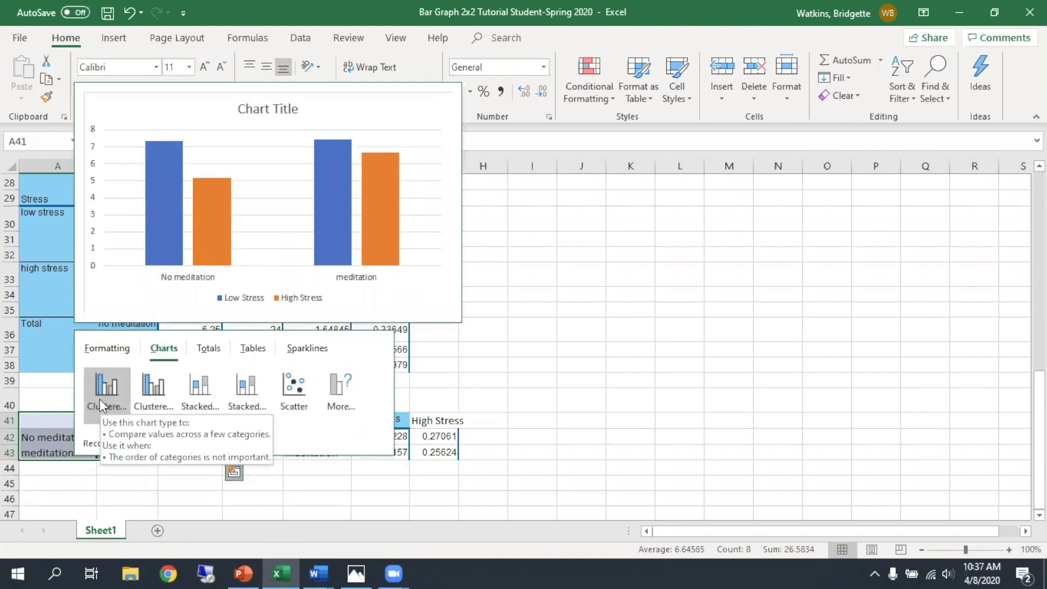
pyautogui.click(147, 387)
pyautogui.moveTo(408, 256); pyautogui.dragTo(589, 227)
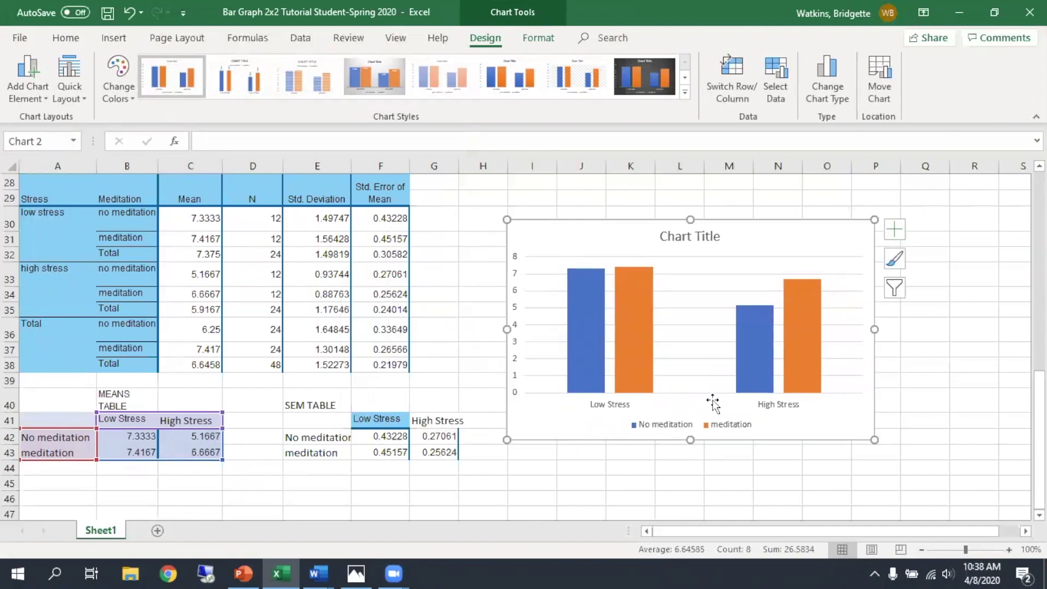
pyautogui.press('Delete')
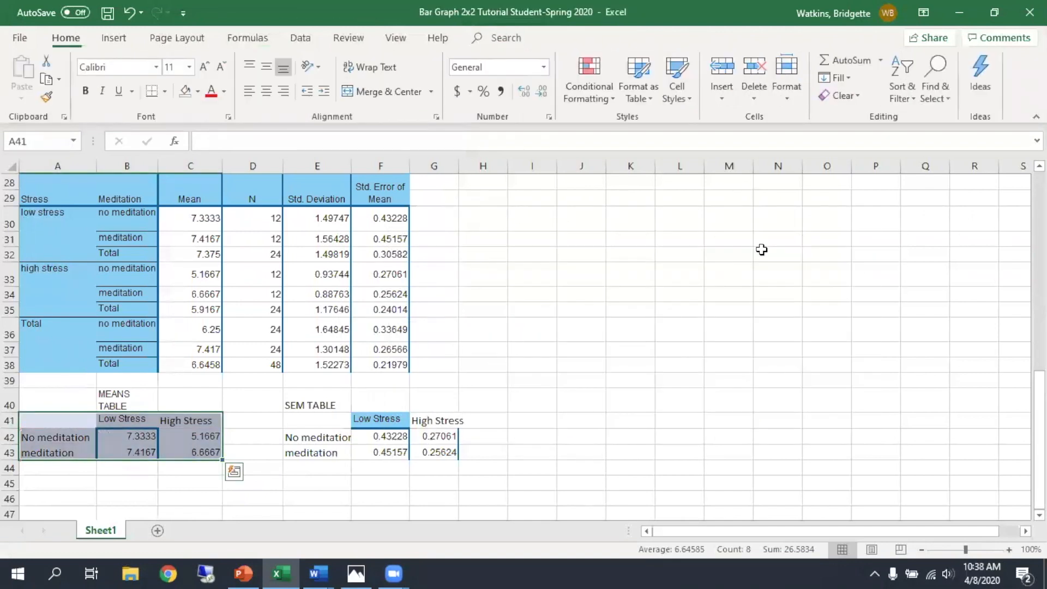
pyautogui.click(106, 452)
pyautogui.click(79, 422)
pyautogui.moveTo(79, 423); pyautogui.dragTo(204, 456)
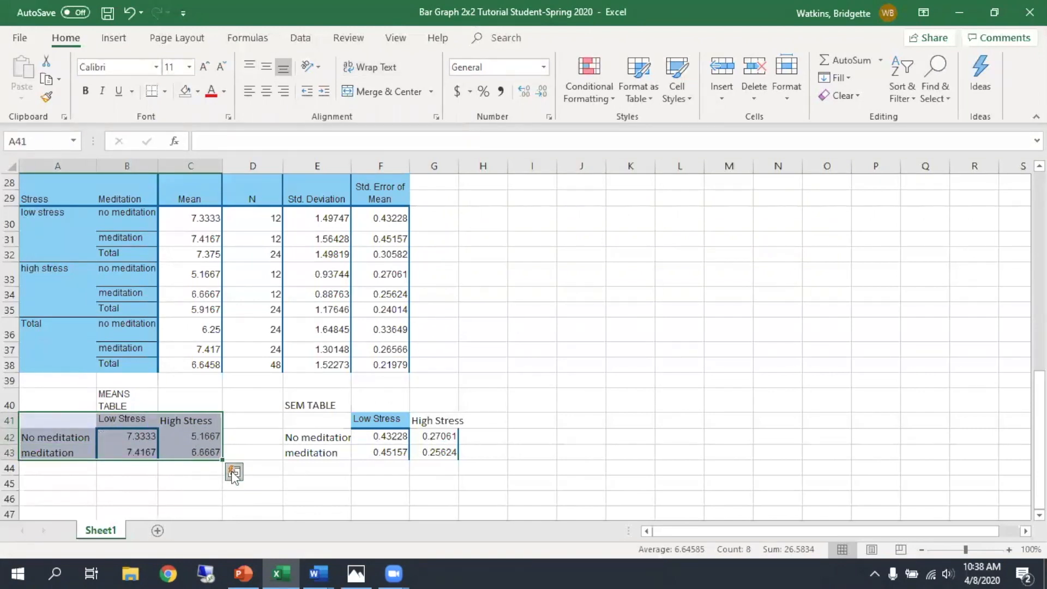
pyautogui.rightClick(170, 436)
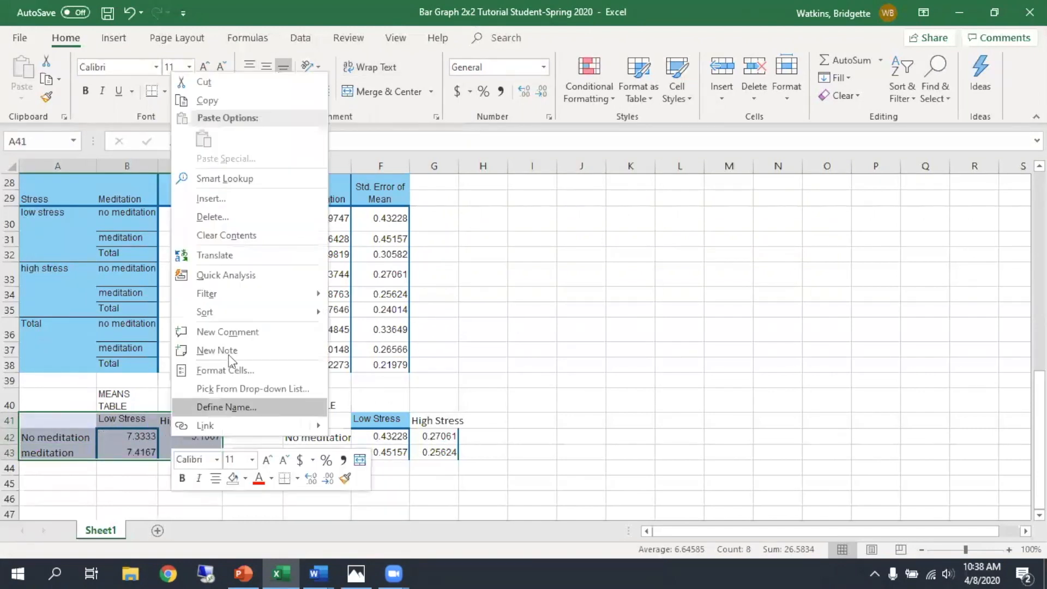
pyautogui.click(234, 275)
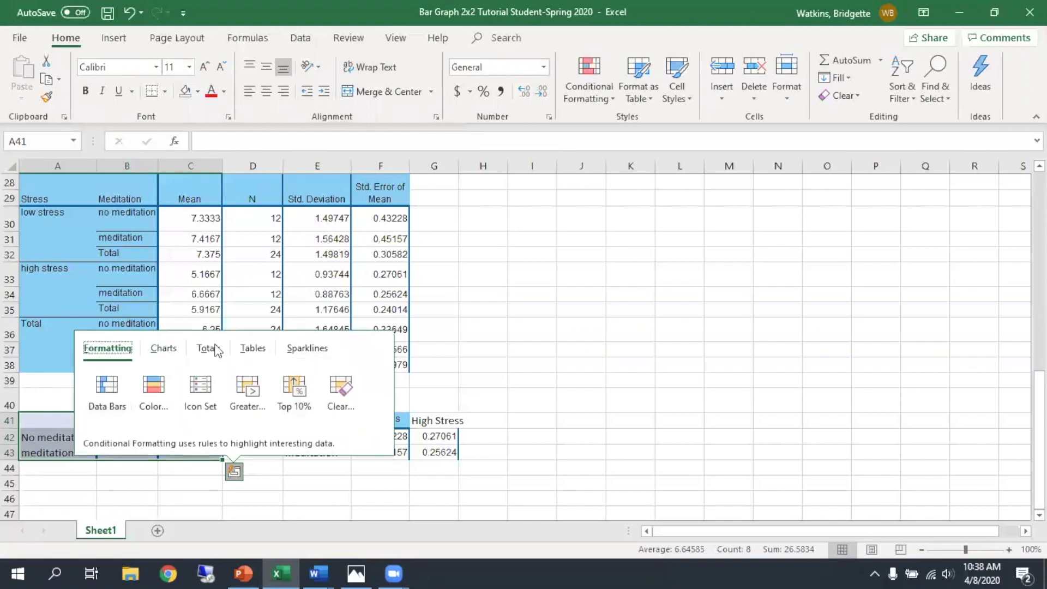
pyautogui.click(132, 483)
pyautogui.moveTo(60, 420); pyautogui.dragTo(208, 453)
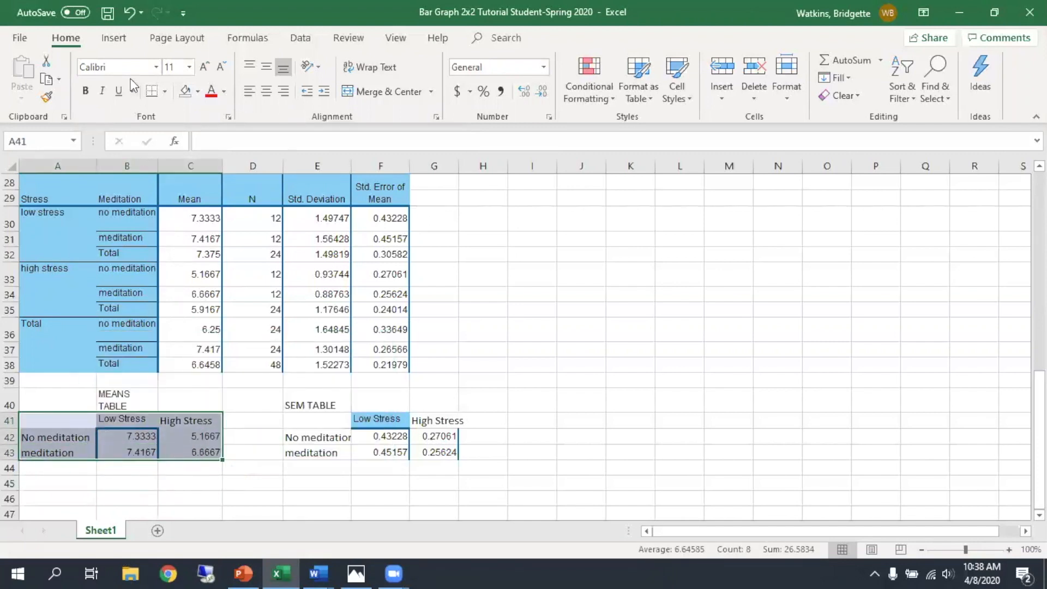
# Insert the recommended clustered column chart grouped by Low and High Stress, placed beside the SEM table
pyautogui.click(114, 39)
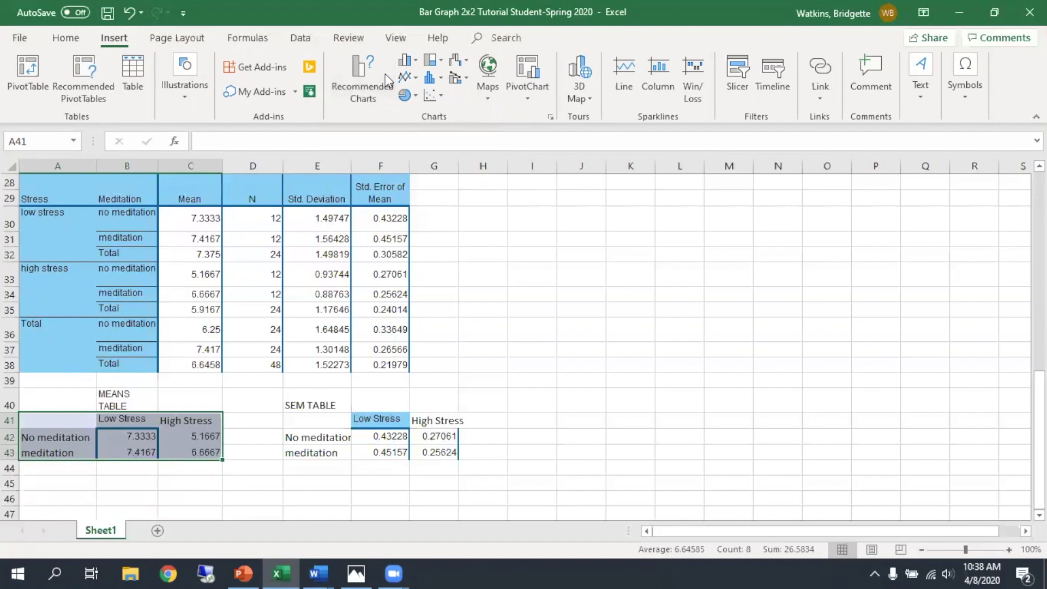
pyautogui.click(366, 90)
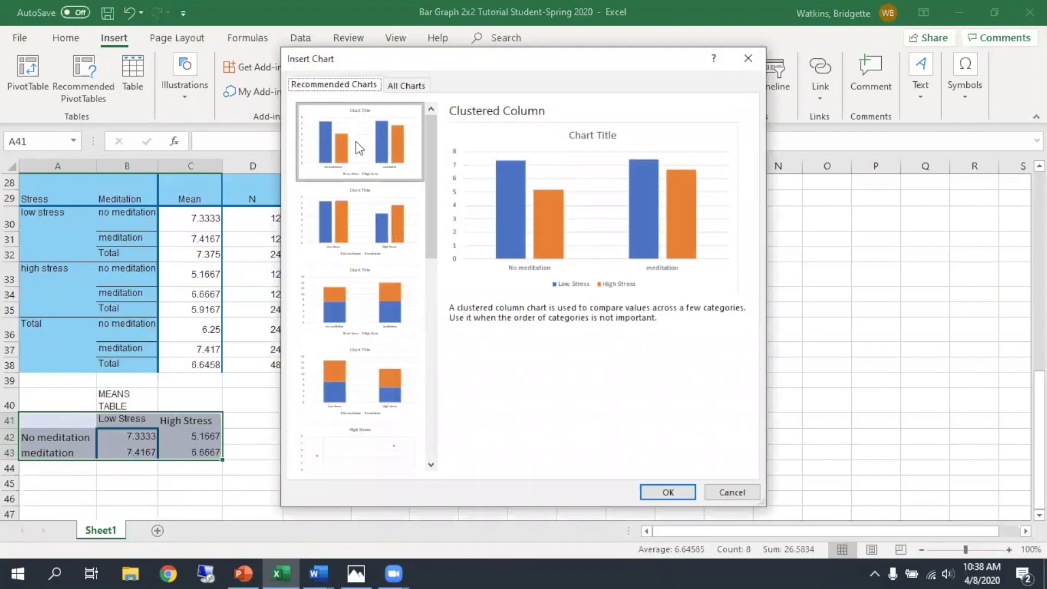
pyautogui.click(374, 217)
pyautogui.click(372, 147)
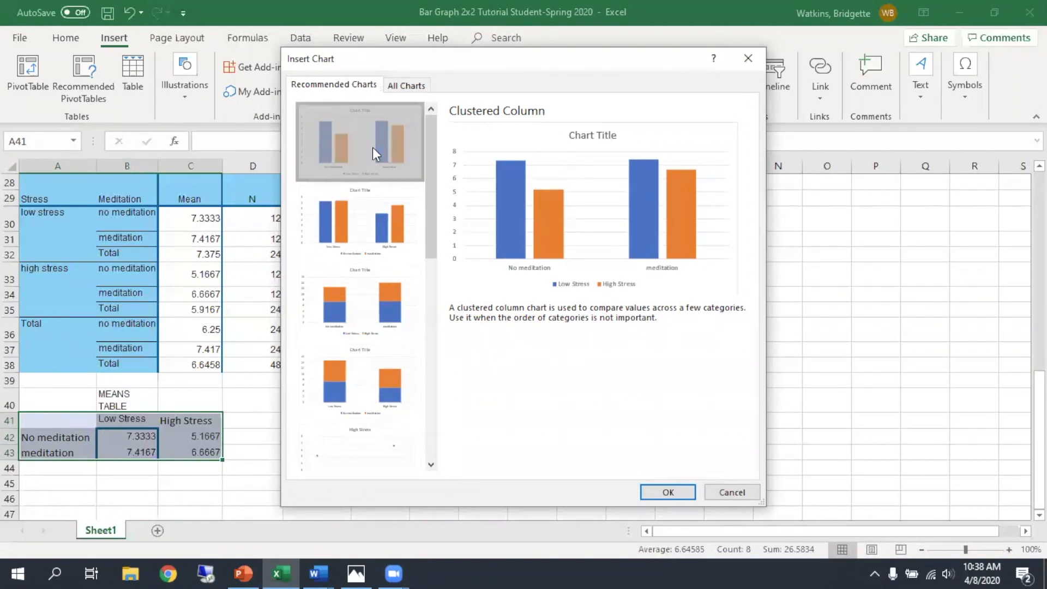
pyautogui.click(379, 226)
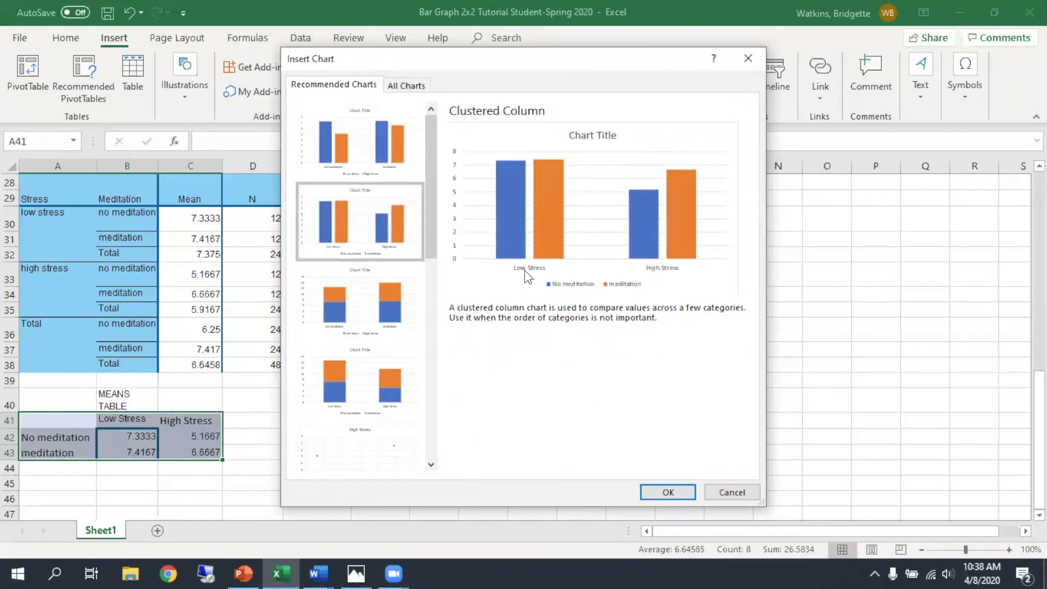
pyautogui.click(668, 492)
pyautogui.moveTo(626, 263); pyautogui.dragTo(775, 233)
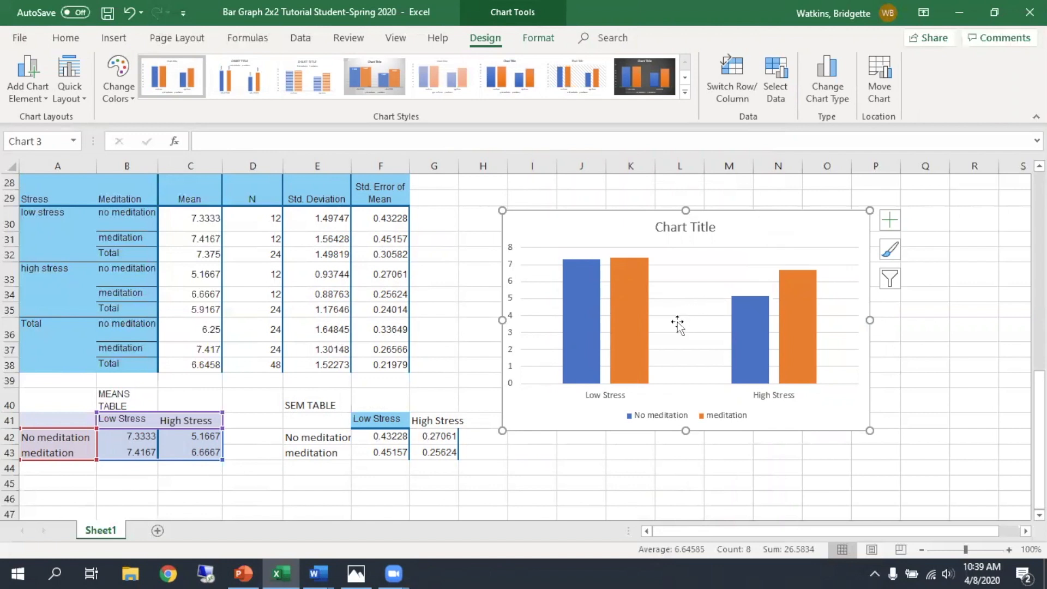
# Show the chart elements list, then bring up PowerPoint's APA bar graph guidelines slide
pyautogui.click(888, 219)
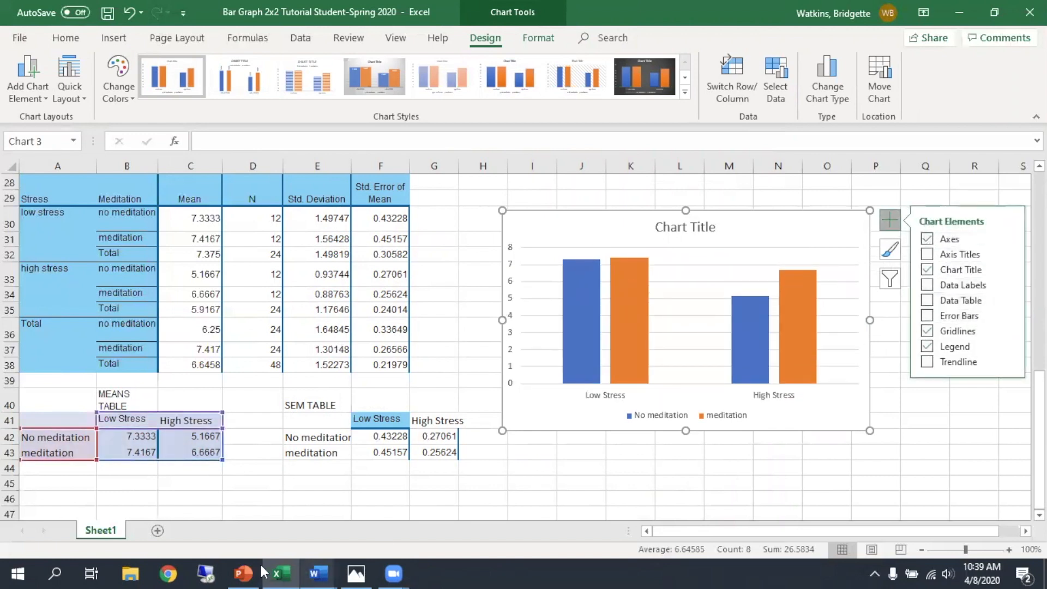
pyautogui.click(243, 573)
pyautogui.click(50, 287)
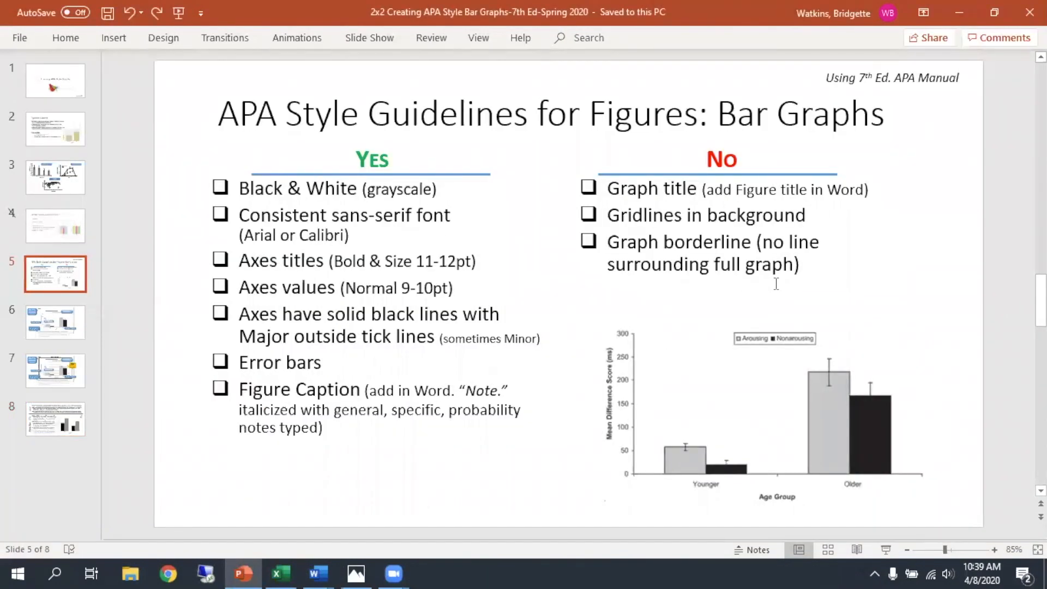
# Snap PowerPoint's APA guidelines slide to half the screen with the Excel workbook beside it
pyautogui.press('super+Left')
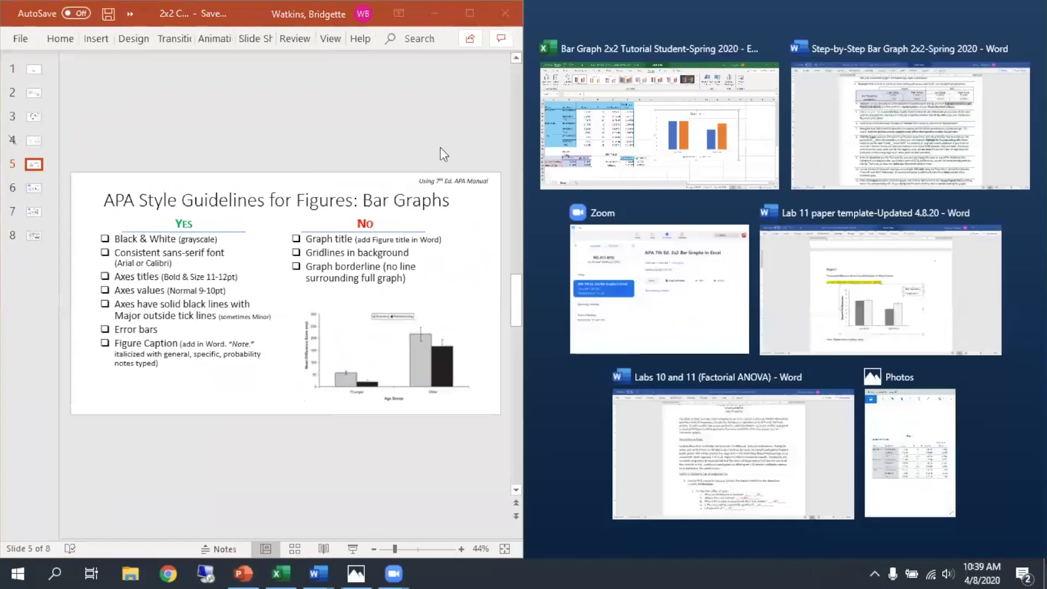
pyautogui.click(668, 125)
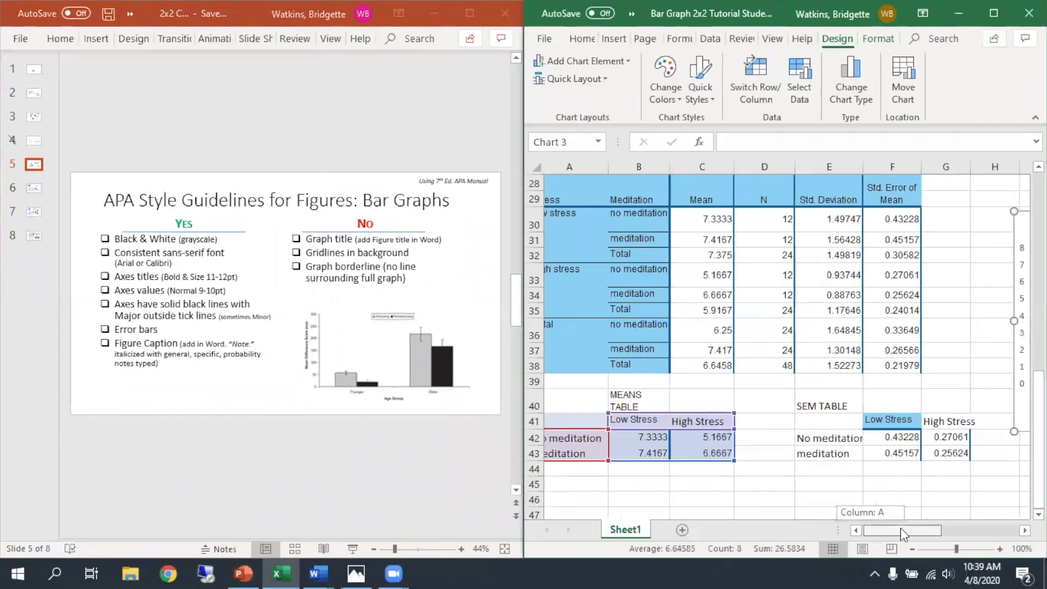
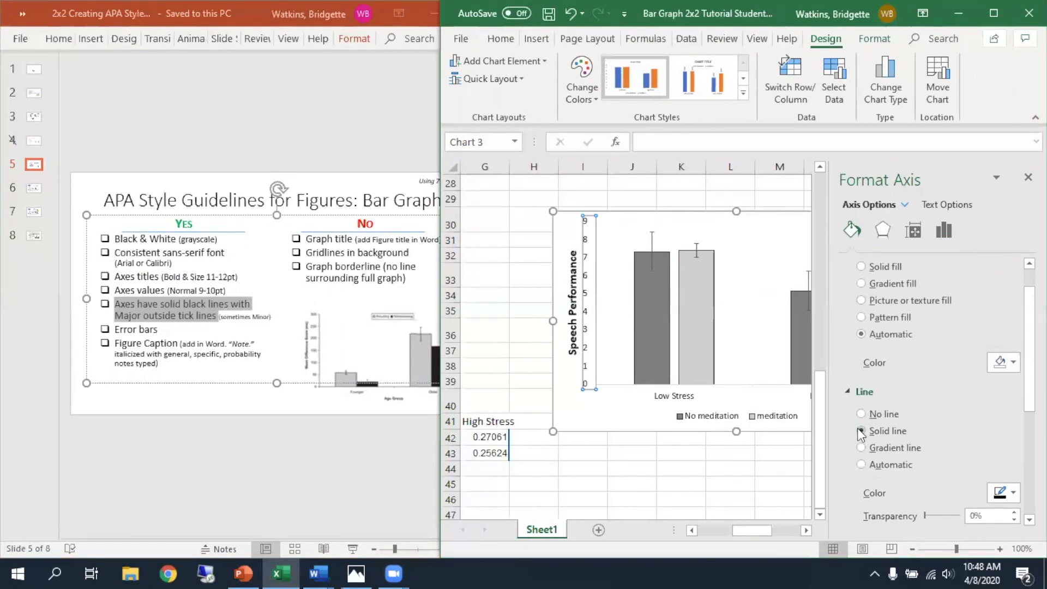
# Give the chart's horizontal axis a solid line, then select the vertical value axis
pyautogui.click(582, 412)
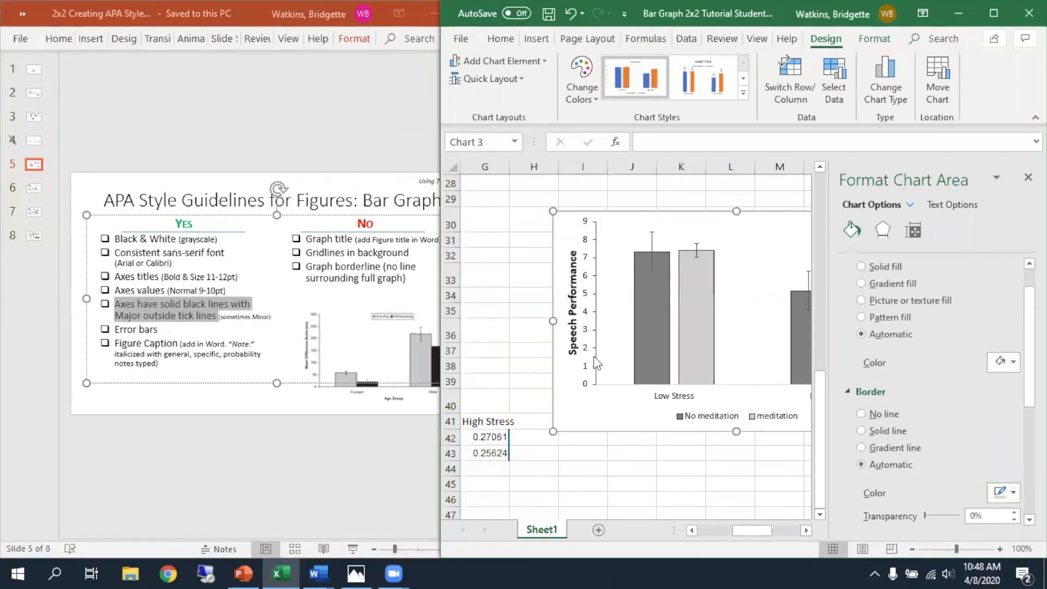
pyautogui.moveTo(757, 530); pyautogui.dragTo(769, 534)
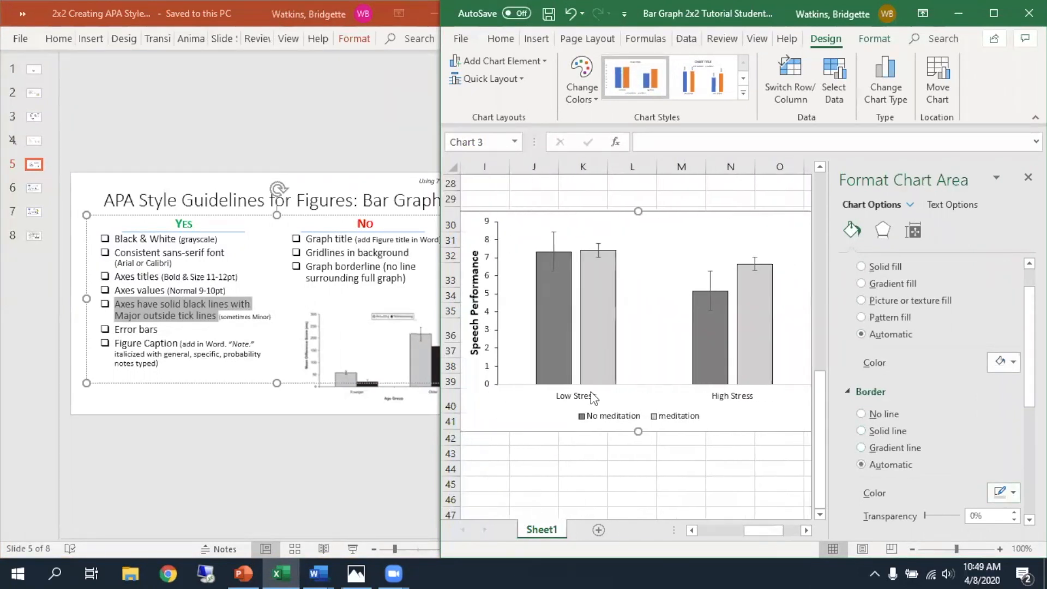
pyautogui.click(601, 395)
pyautogui.click(876, 432)
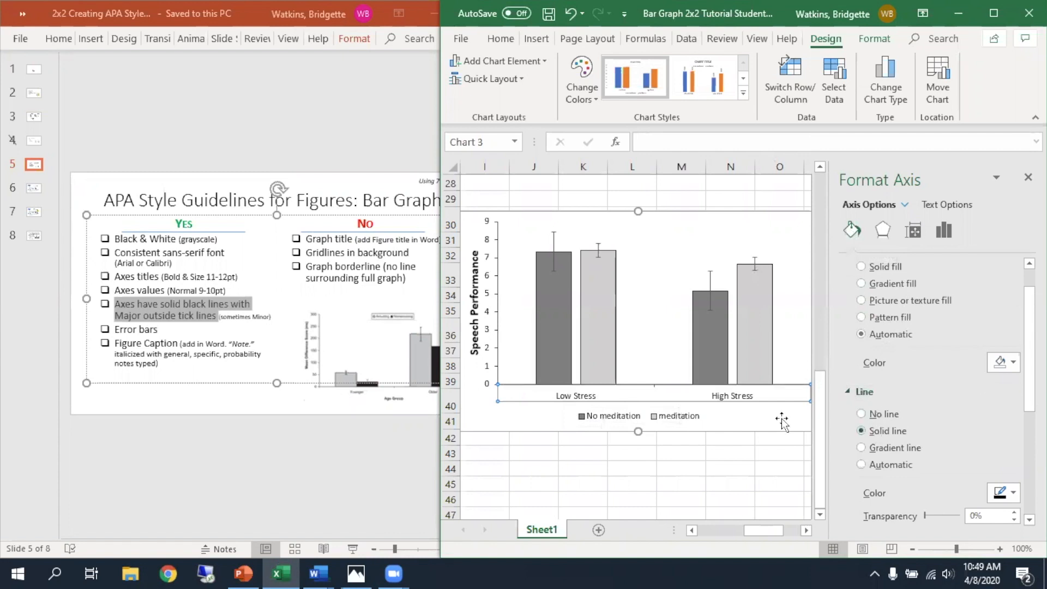
pyautogui.click(492, 423)
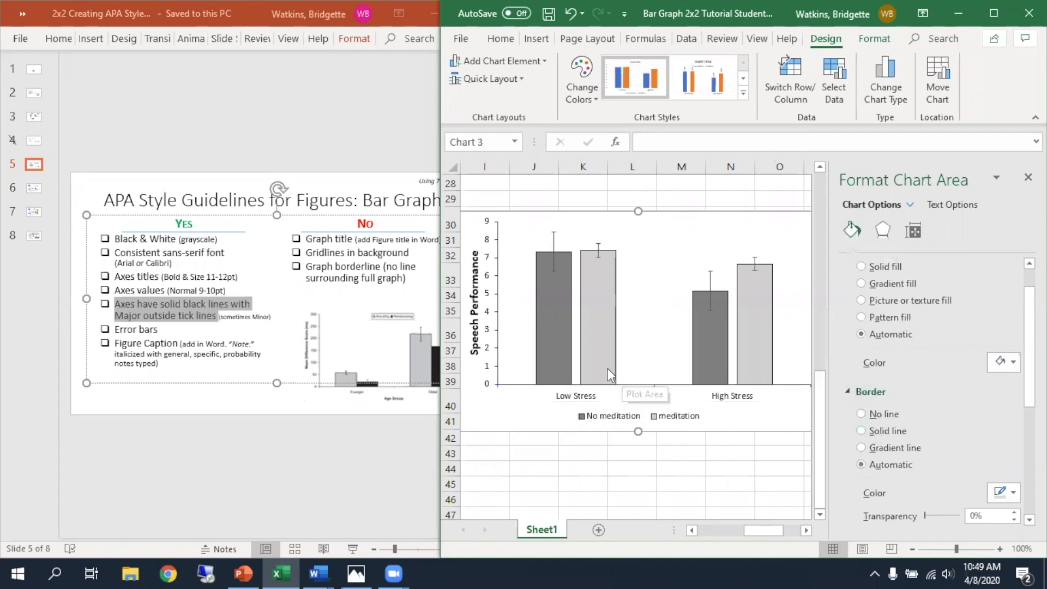
pyautogui.click(491, 366)
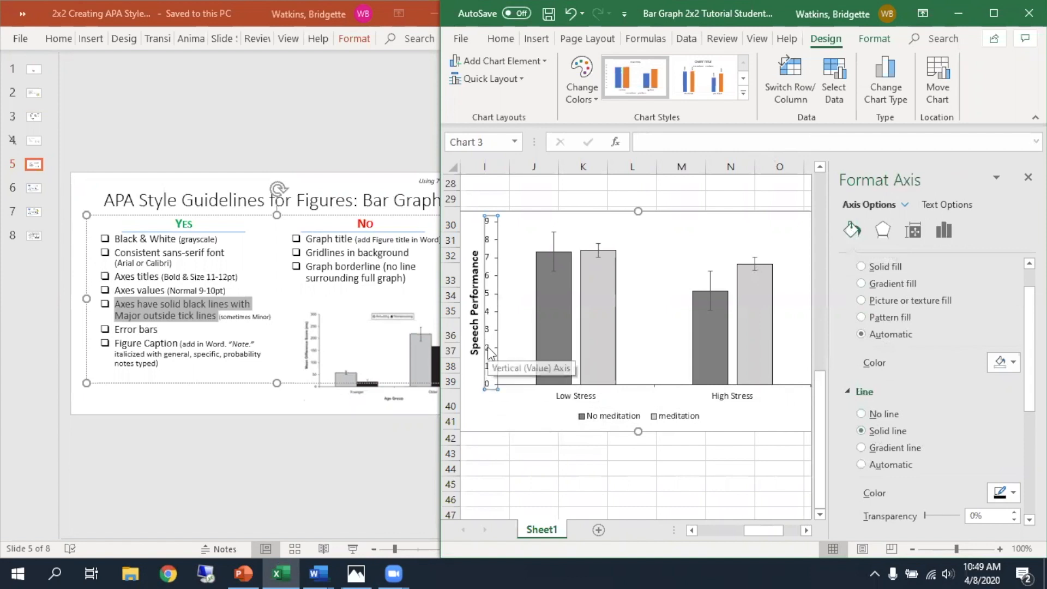
# Try Inside major tick marks on the vertical value axis
pyautogui.click(947, 234)
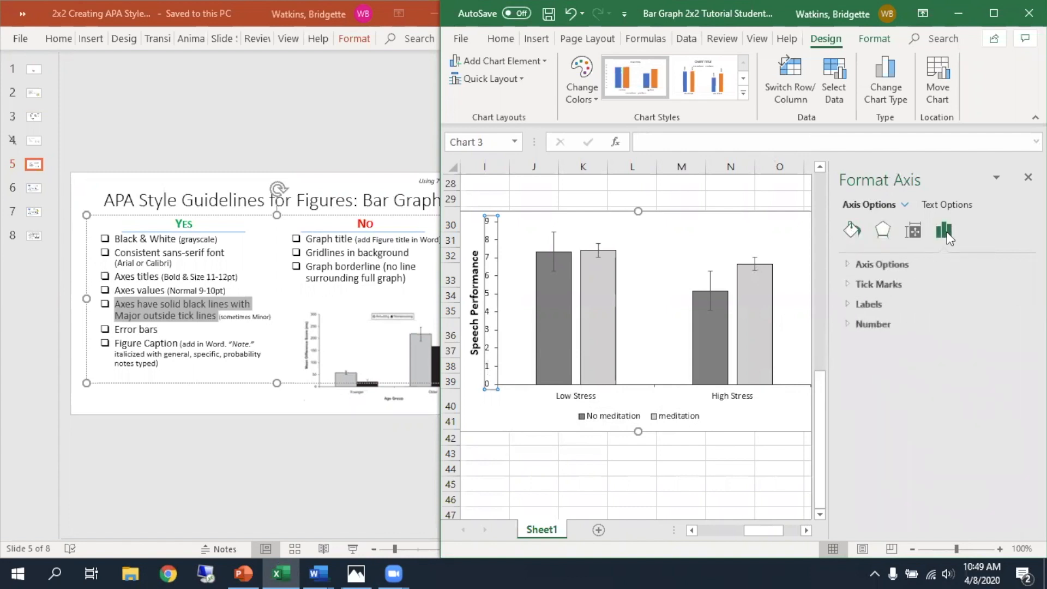
pyautogui.click(848, 284)
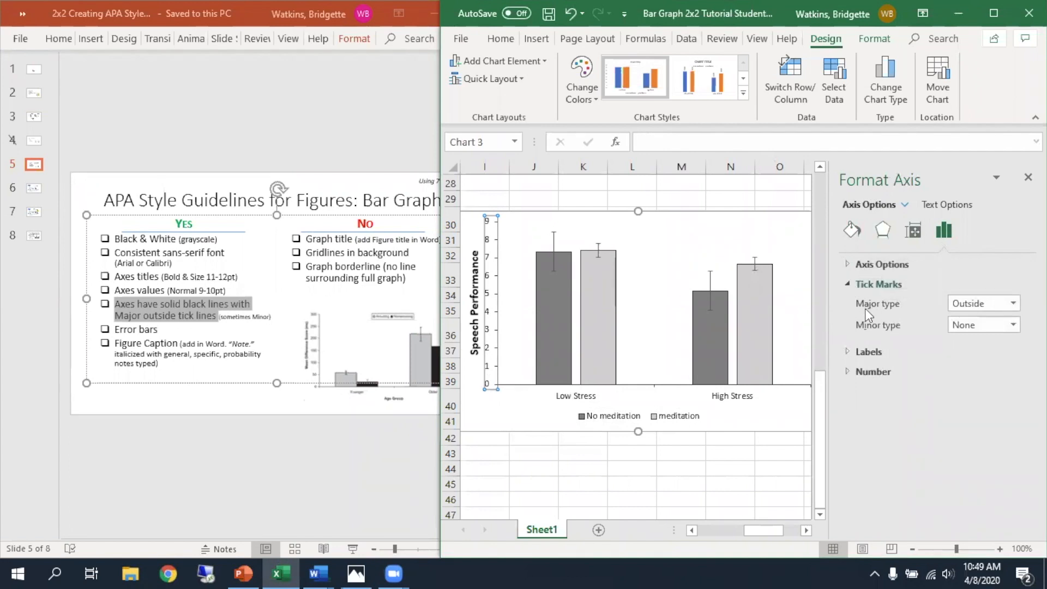
pyautogui.click(982, 304)
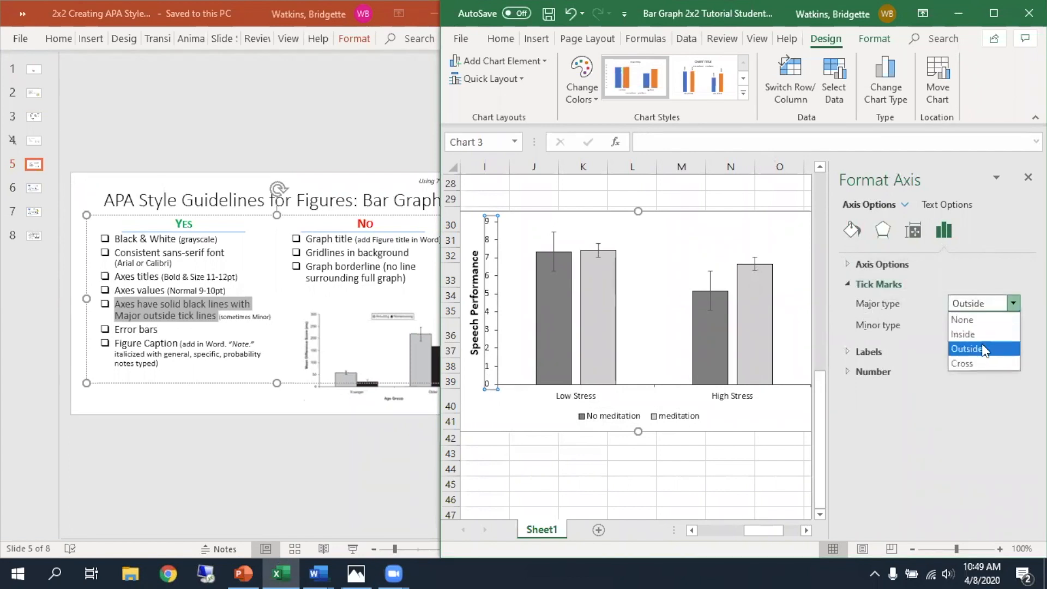
pyautogui.click(980, 334)
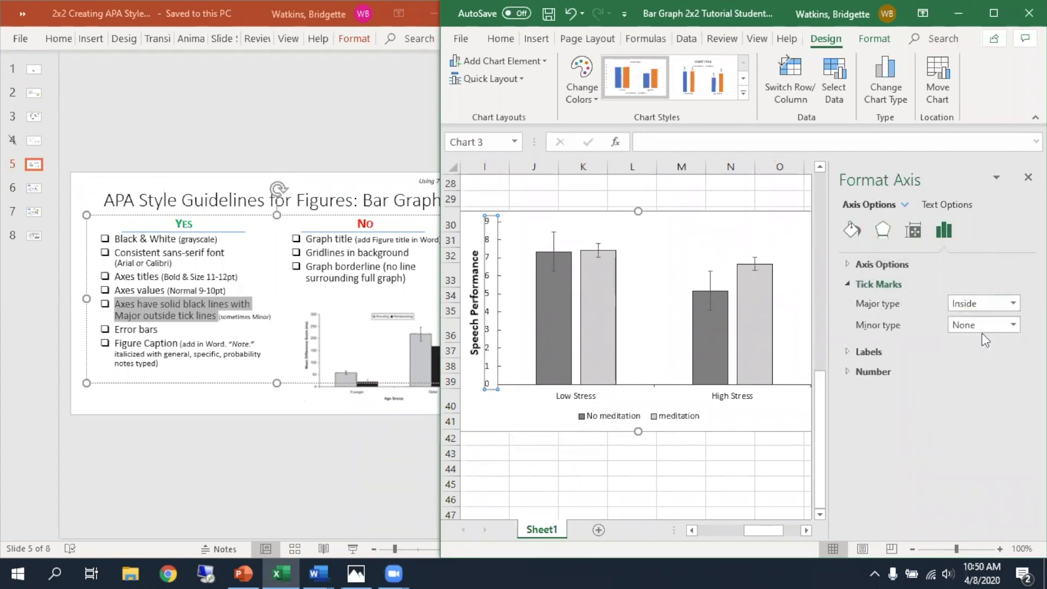
pyautogui.click(500, 398)
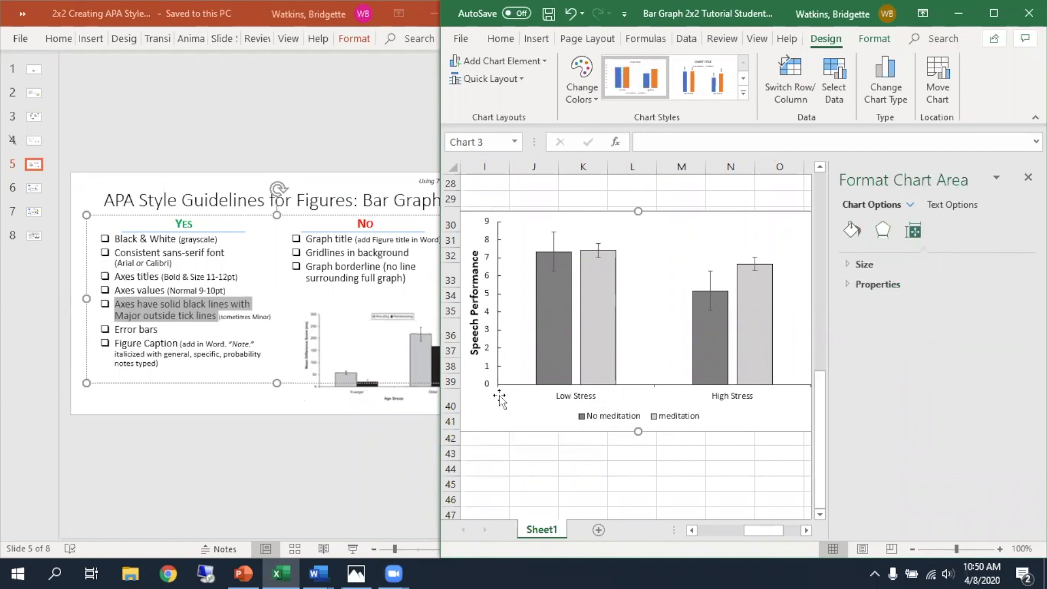
# Set the vertical axis major tick marks back to Outside
pyautogui.click(489, 360)
pyautogui.click(944, 230)
pyautogui.click(889, 284)
pyautogui.click(976, 302)
pyautogui.click(976, 348)
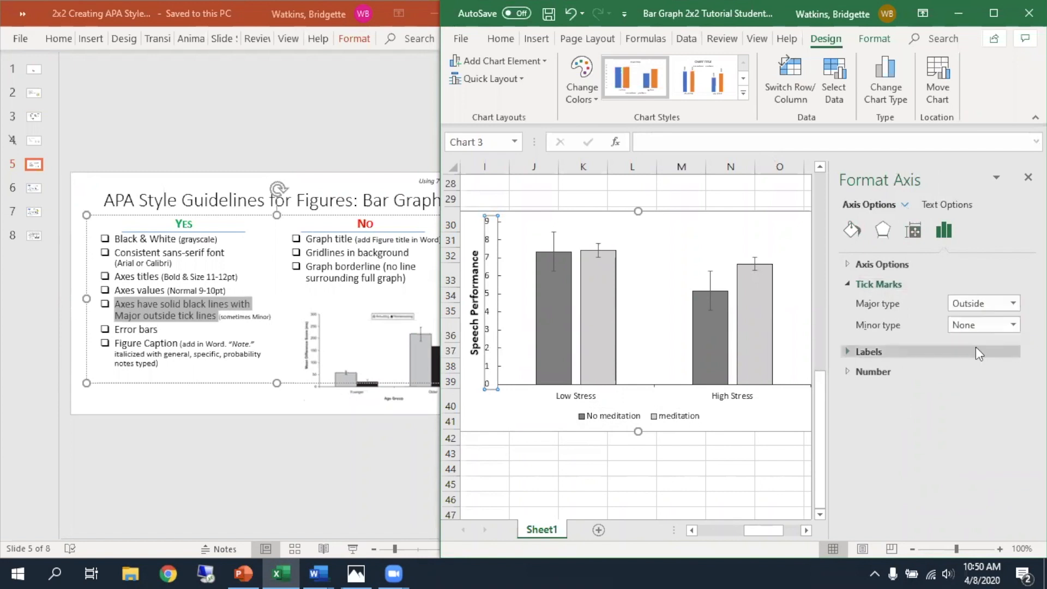
pyautogui.click(499, 410)
# Bring the PowerPoint APA guidelines slide back in front
pyautogui.click(567, 396)
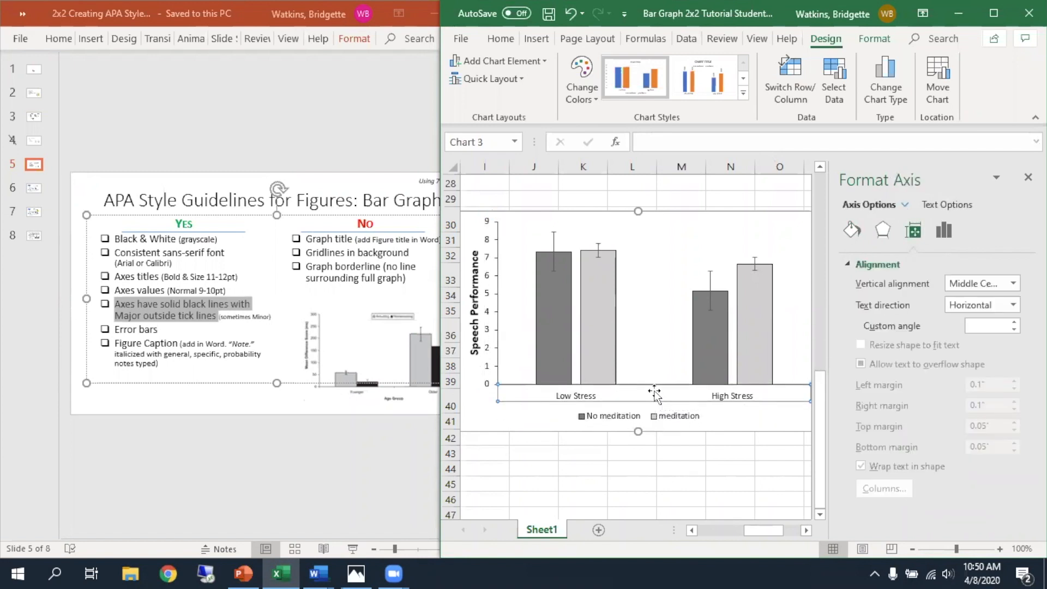
pyautogui.click(565, 421)
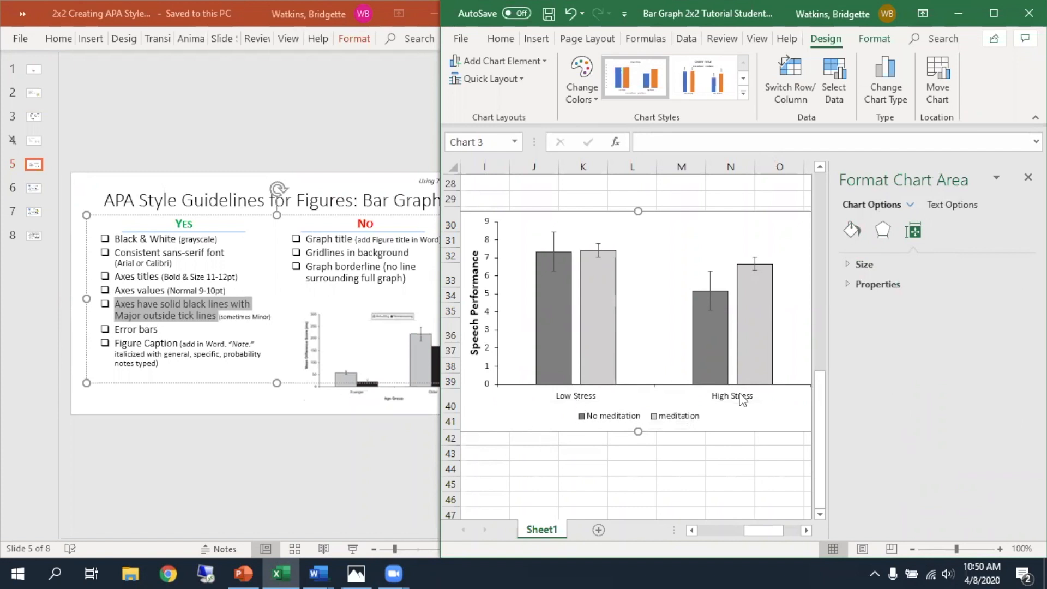
pyautogui.click(114, 330)
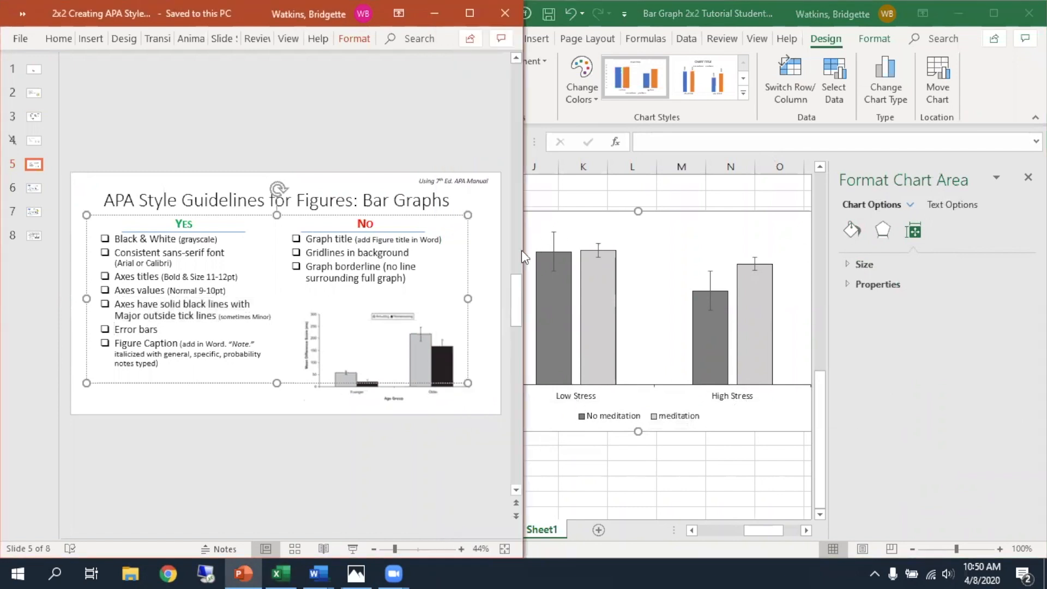
# Narrow the PowerPoint window and select the No meditation error bars in Excel
pyautogui.moveTo(523, 256); pyautogui.dragTo(449, 256)
pyautogui.click(555, 244)
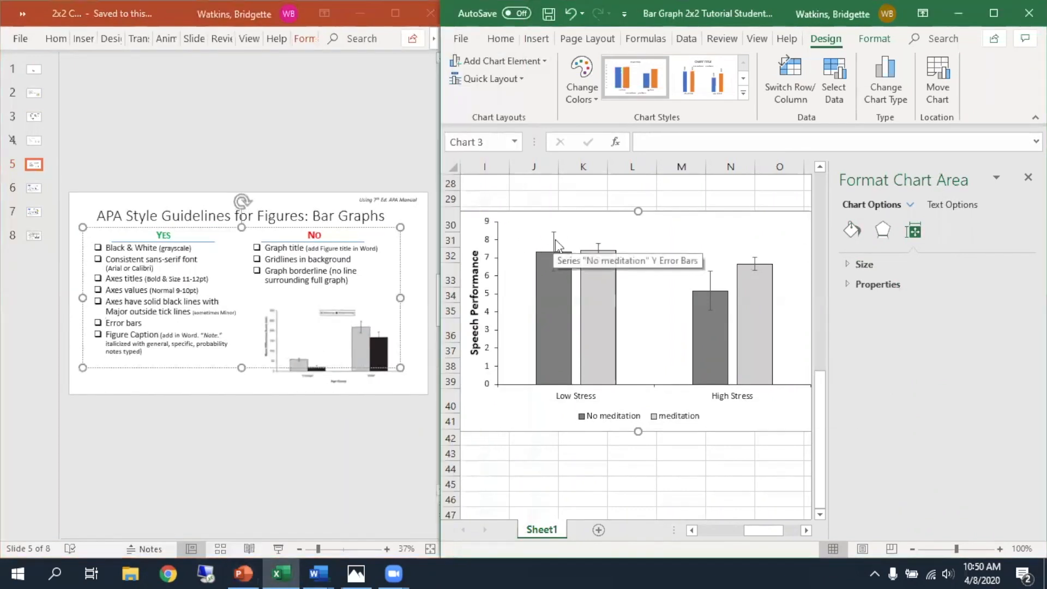
pyautogui.click(555, 243)
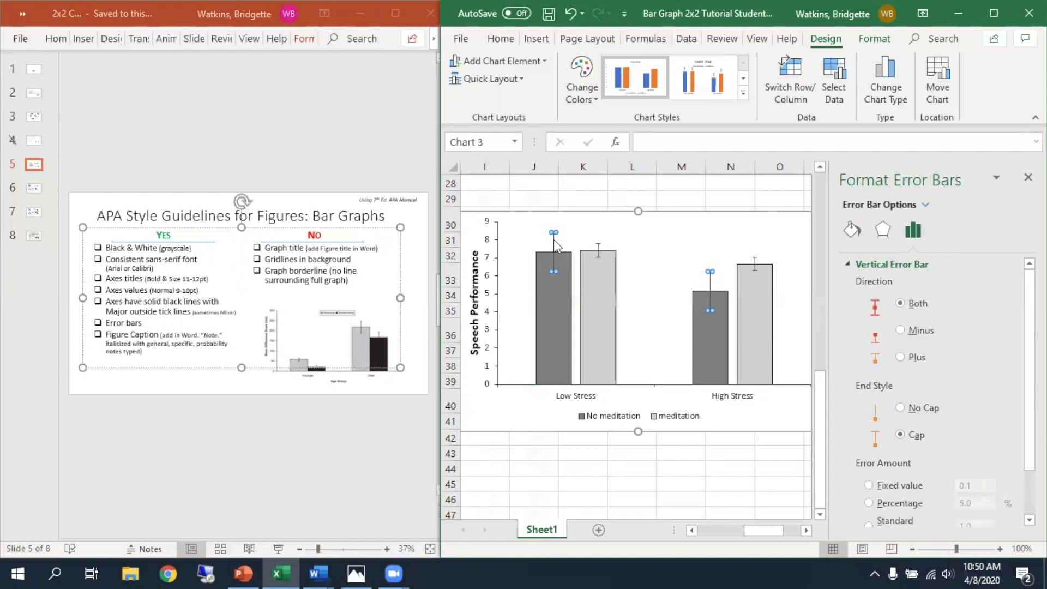
# Maximize Excel, review the means and SEM tables, and reselect the No meditation error bars
pyautogui.click(996, 21)
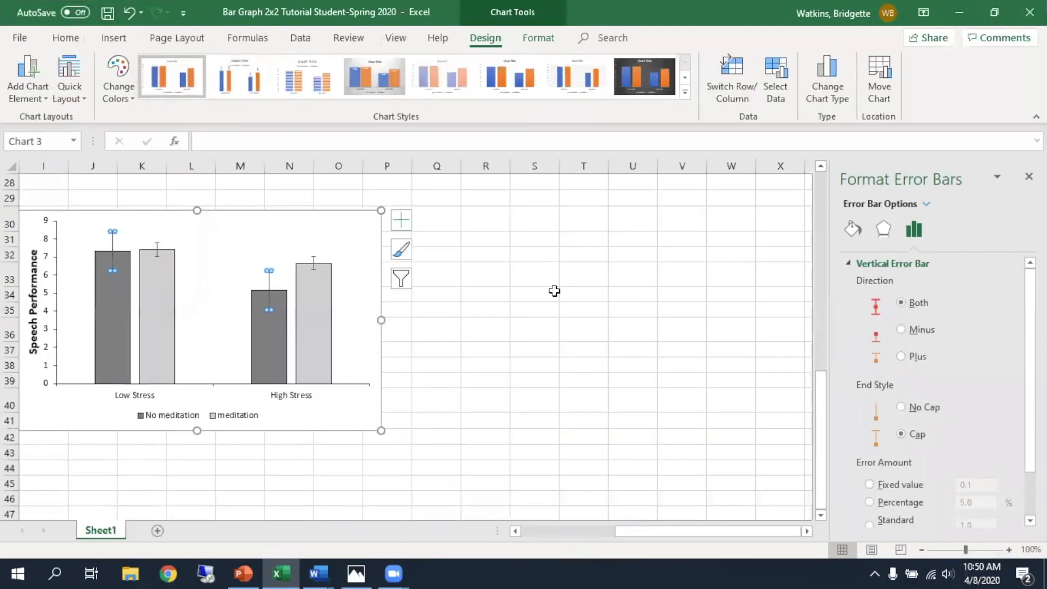
pyautogui.moveTo(687, 536); pyautogui.dragTo(595, 540)
pyautogui.scroll(1, 59, 180)
pyautogui.moveTo(49, 212); pyautogui.dragTo(392, 411)
pyautogui.scroll(-1, 335, 349)
pyautogui.moveTo(316, 420); pyautogui.dragTo(400, 447)
pyautogui.moveTo(624, 537); pyautogui.dragTo(641, 537)
pyautogui.click(524, 240)
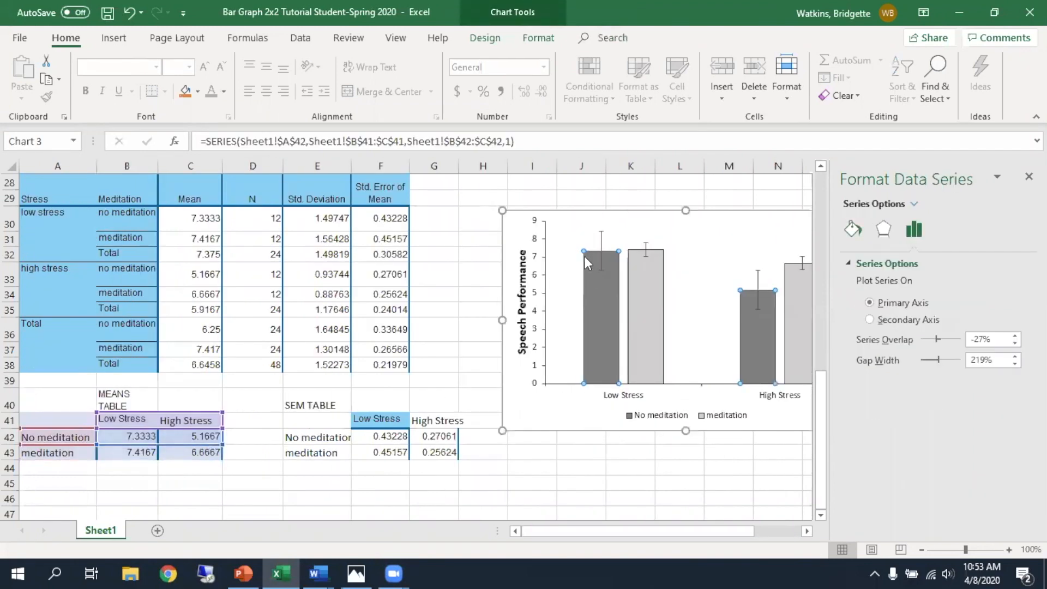
# Check the SEM in F42, then set the No meditation error bars to a Custom error amount
pyautogui.click(390, 436)
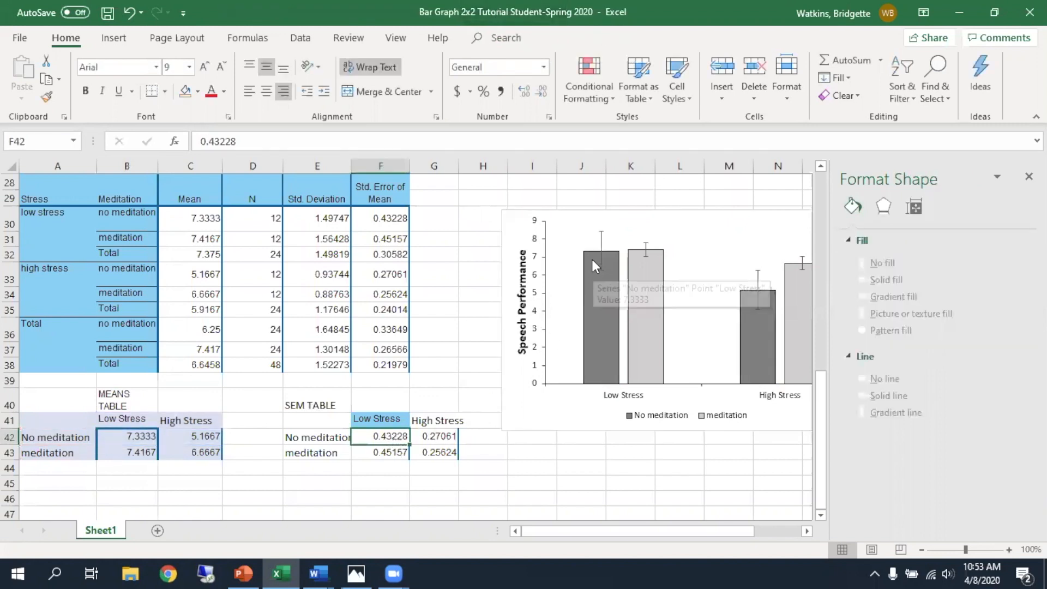
pyautogui.click(593, 296)
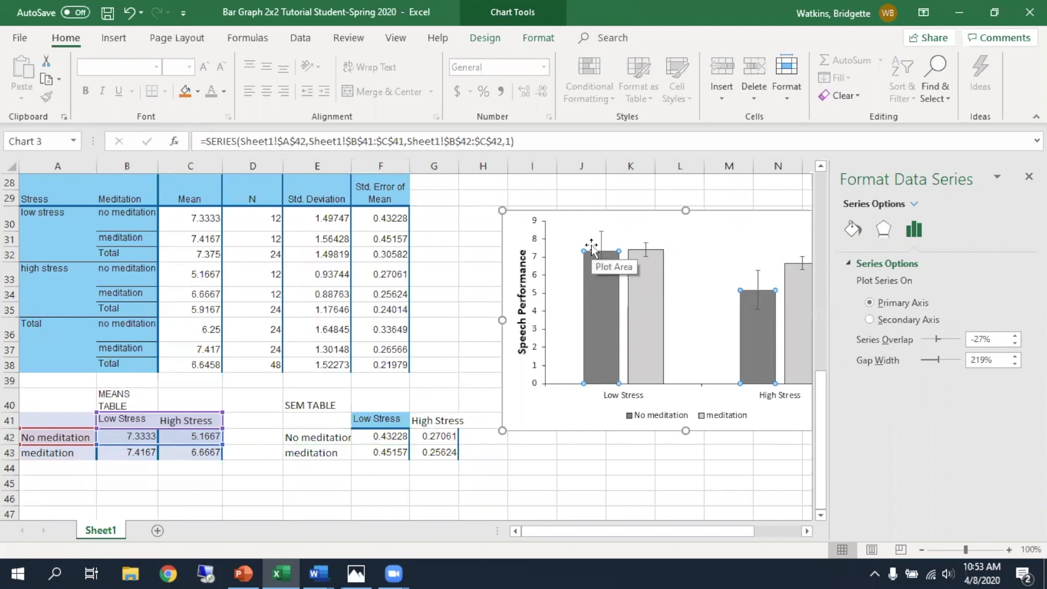
pyautogui.moveTo(595, 250)
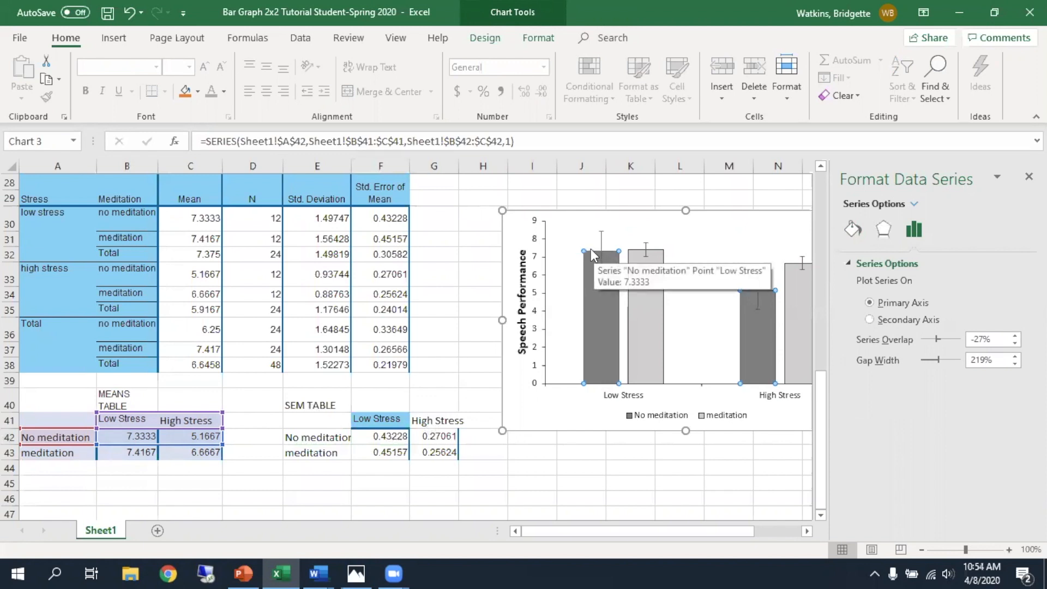
pyautogui.click(601, 244)
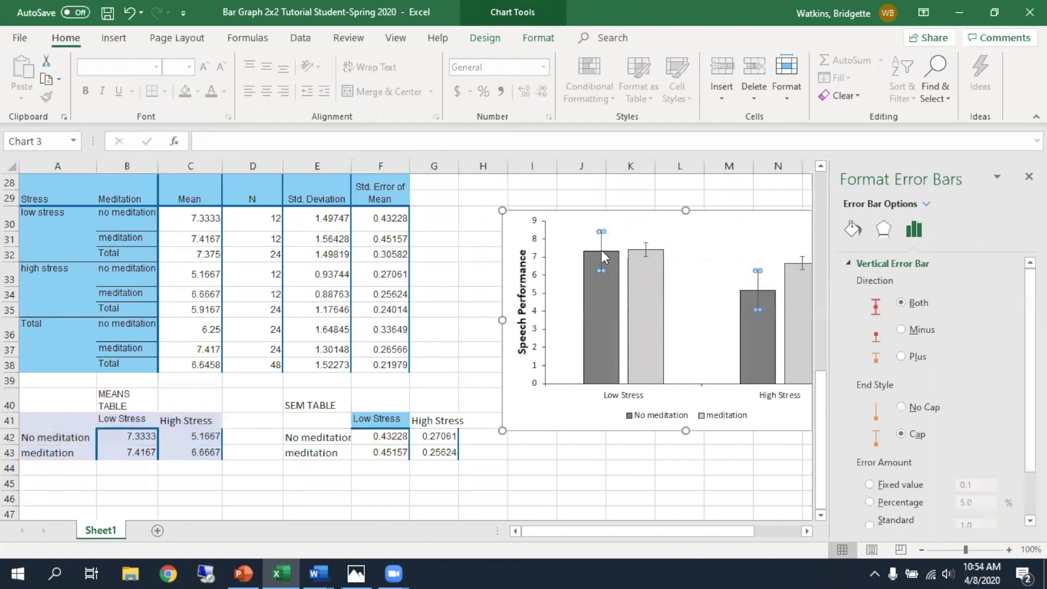
pyautogui.moveTo(591, 261)
pyautogui.scroll(-2, 872, 316)
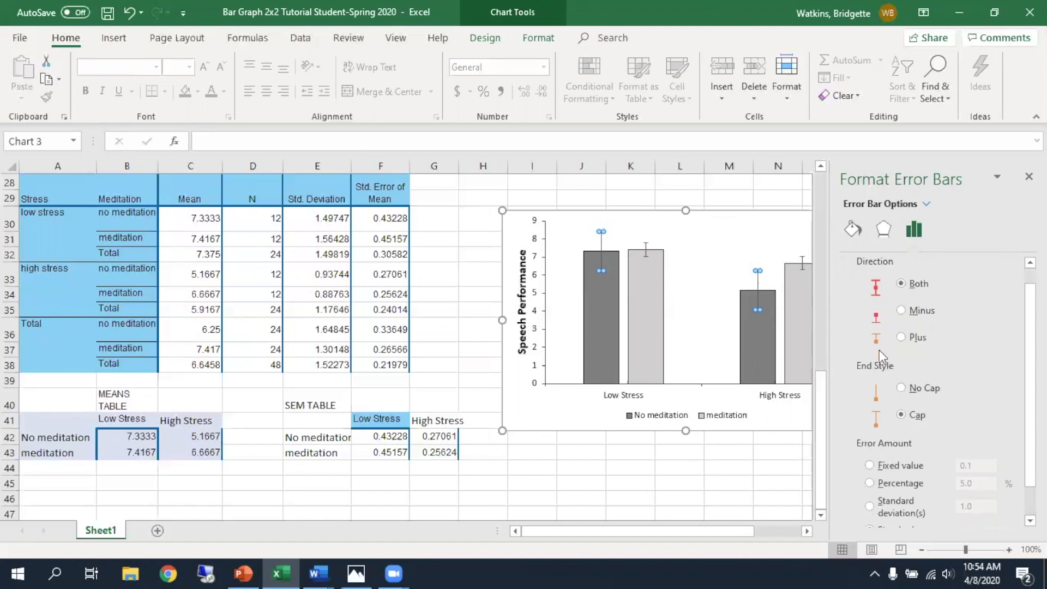
pyautogui.click(869, 512)
# Enter SEM values 0.43228 and 0.27061 as the custom positive and negative error values
pyautogui.click(985, 511)
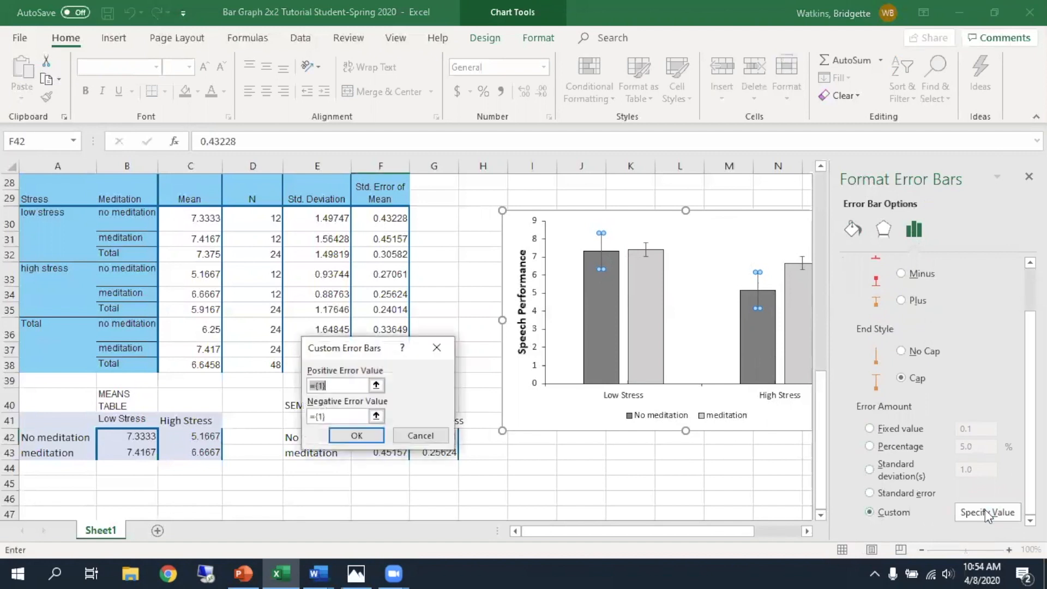
pyautogui.moveTo(367, 353); pyautogui.dragTo(392, 205)
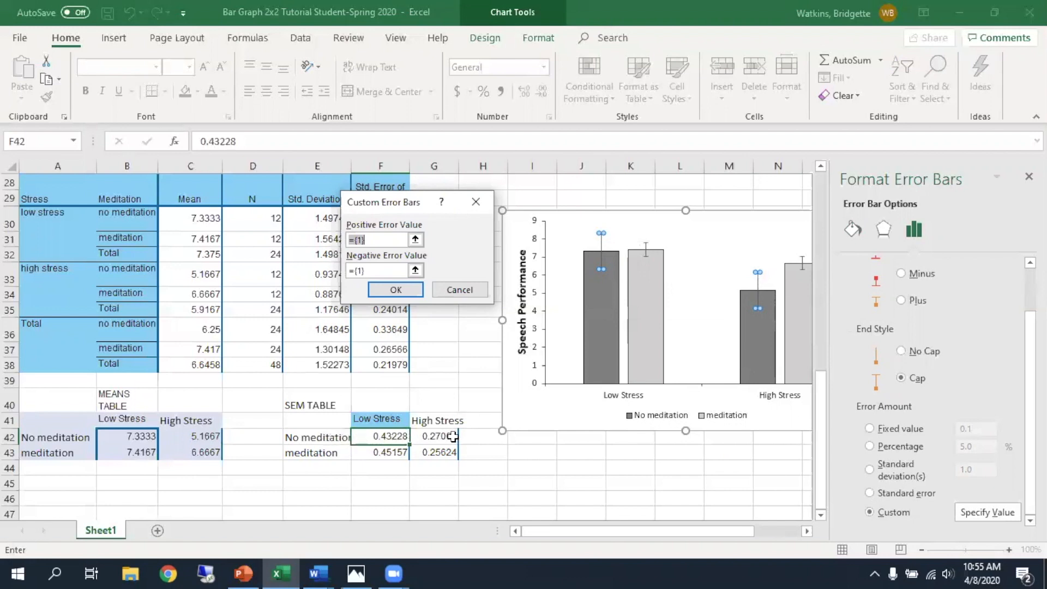
pyautogui.click(404, 240)
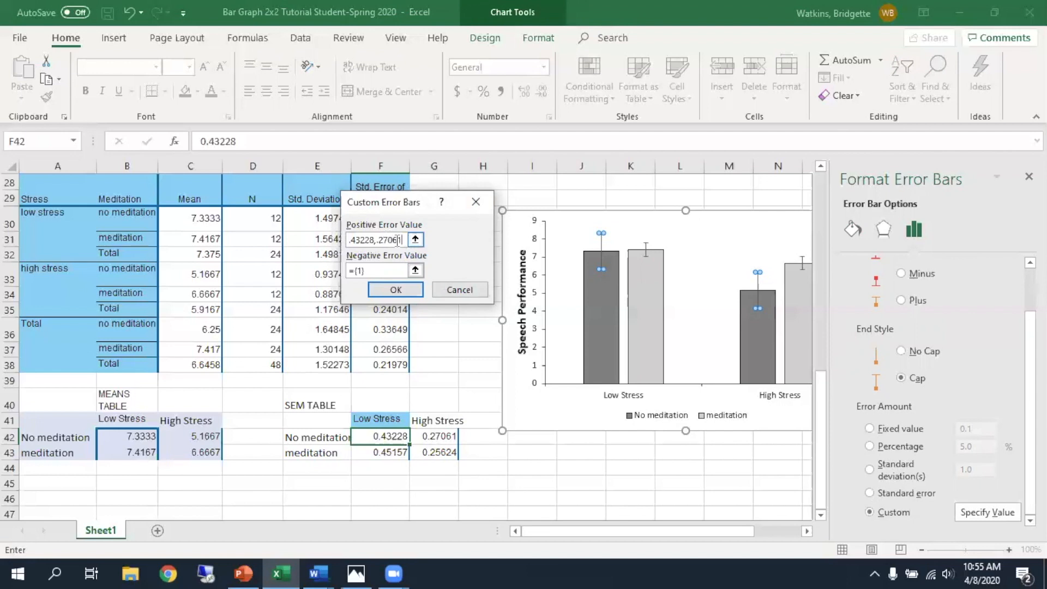
pyautogui.moveTo(377, 241); pyautogui.dragTo(346, 244)
pyautogui.moveTo(405, 240); pyautogui.dragTo(383, 244)
pyautogui.moveTo(367, 273); pyautogui.dragTo(342, 271)
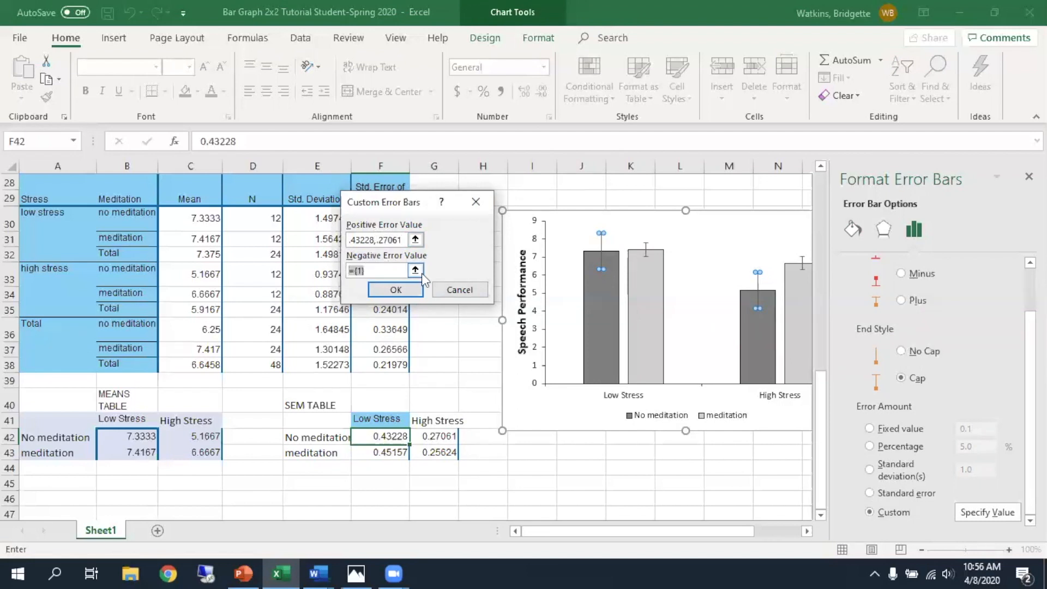
pyautogui.write('.43228,.27')
pyautogui.click(400, 295)
pyautogui.click(396, 293)
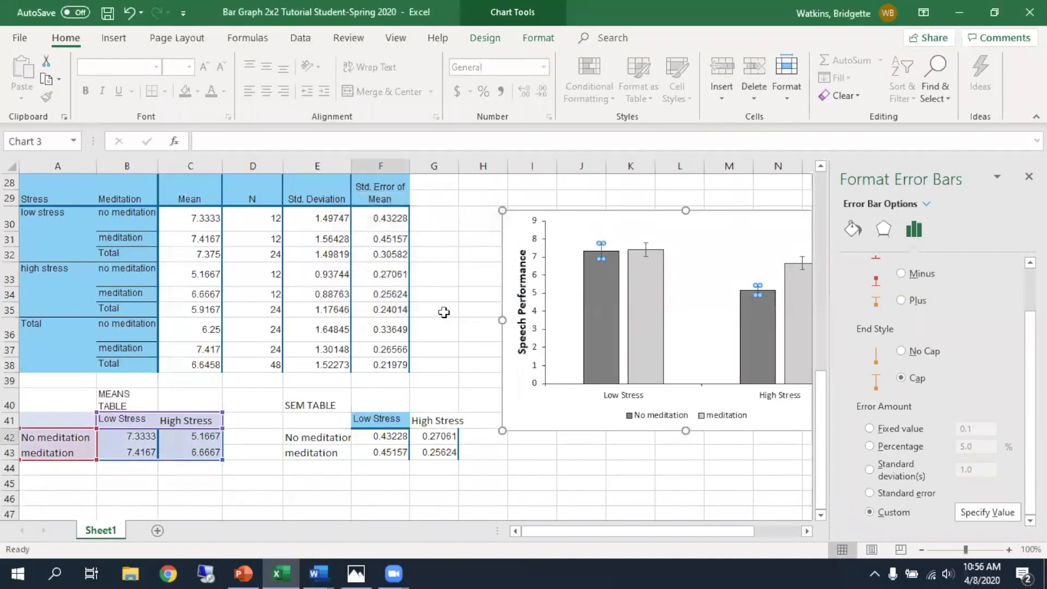
pyautogui.moveTo(736, 536); pyautogui.dragTo(744, 534)
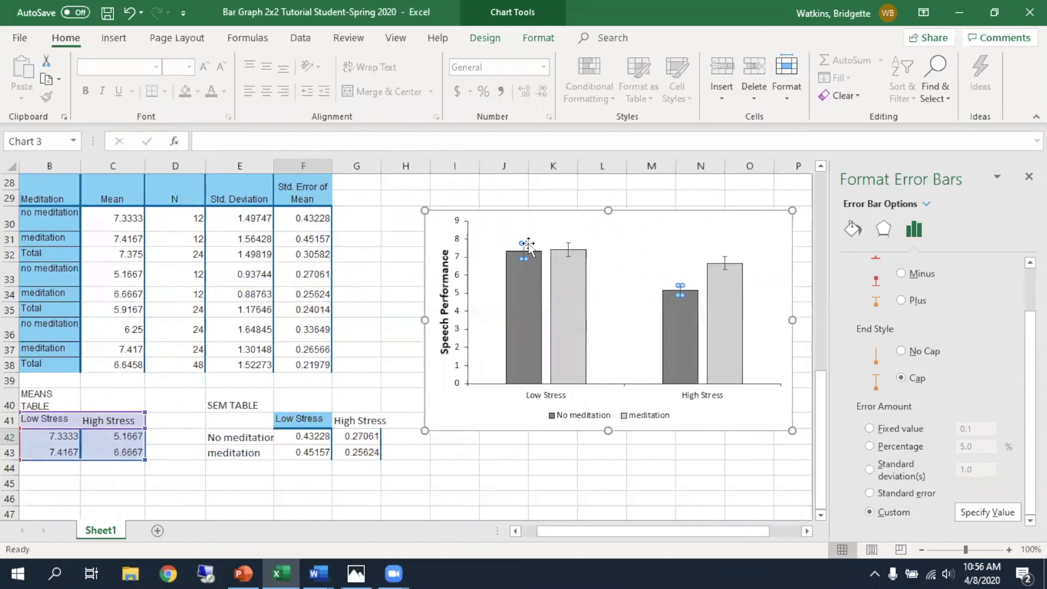
pyautogui.click(529, 274)
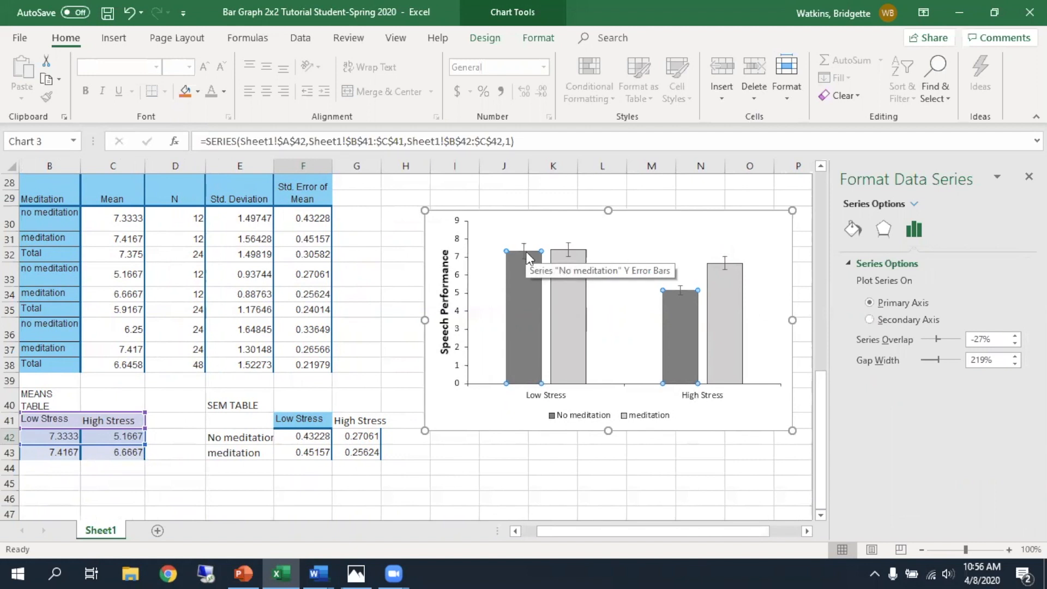
pyautogui.click(681, 290)
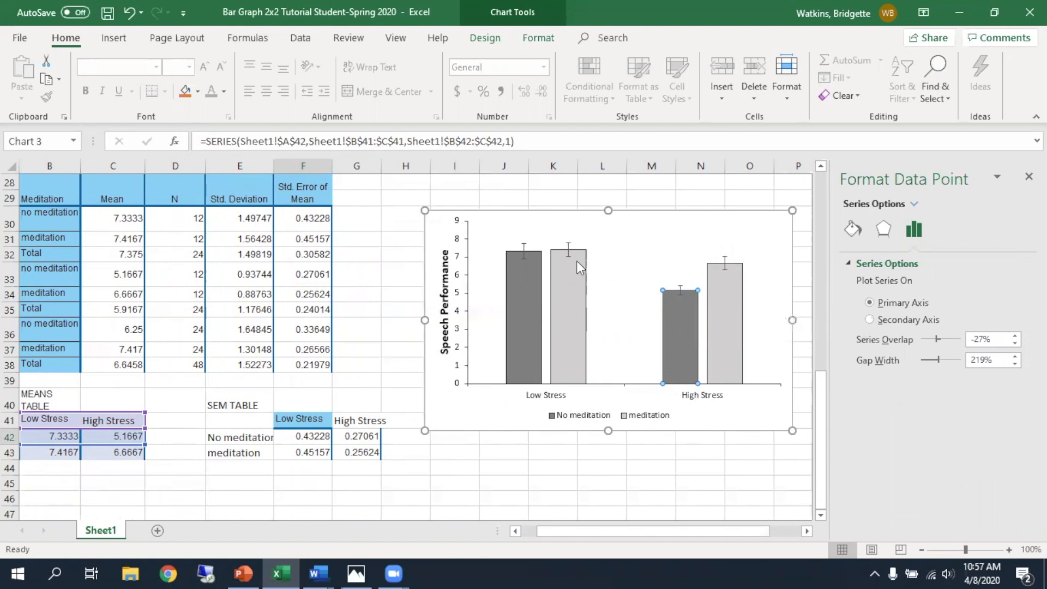
pyautogui.click(567, 246)
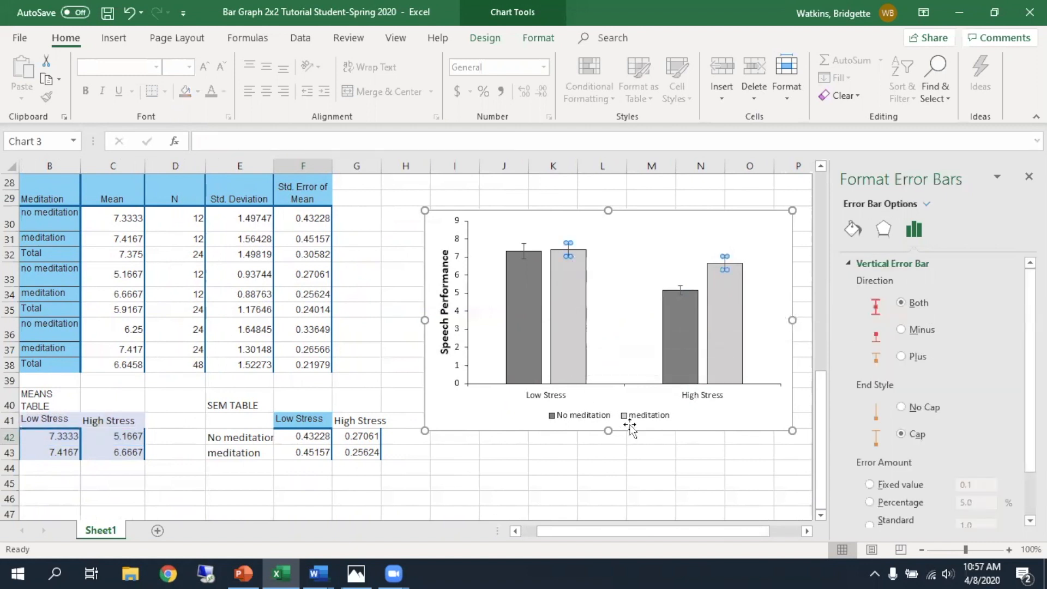
pyautogui.moveTo(305, 452); pyautogui.dragTo(355, 453)
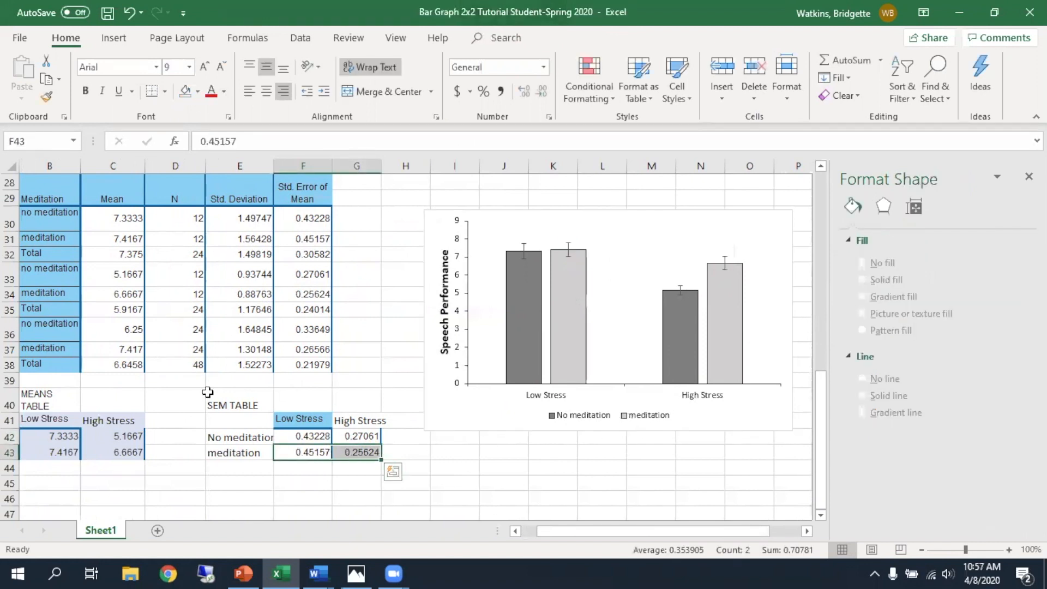
pyautogui.moveTo(236, 391); pyautogui.dragTo(361, 455)
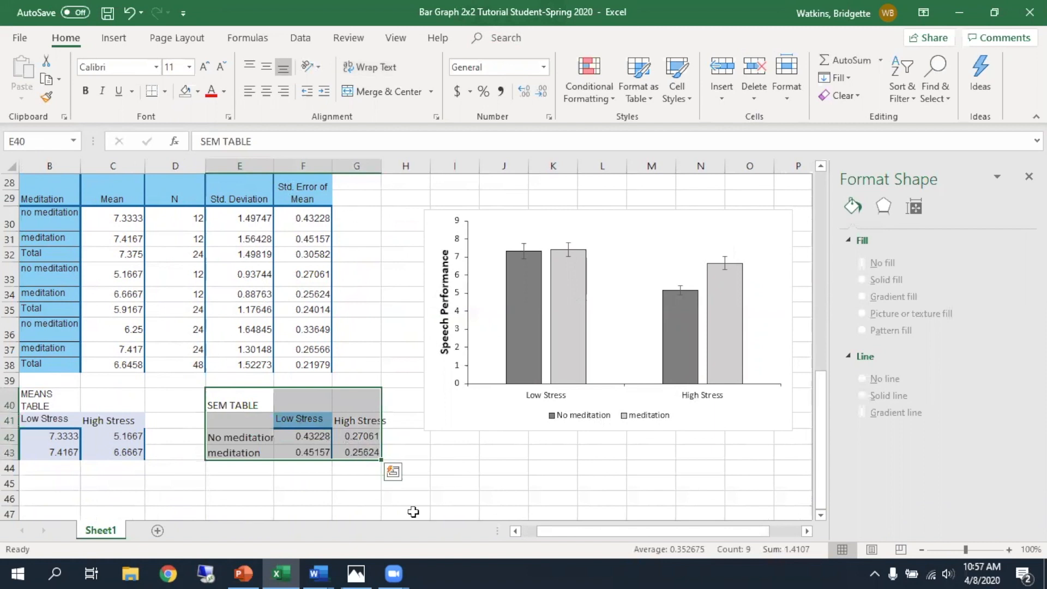
pyautogui.moveTo(547, 531); pyautogui.dragTo(532, 531)
pyautogui.moveTo(90, 396); pyautogui.dragTo(186, 452)
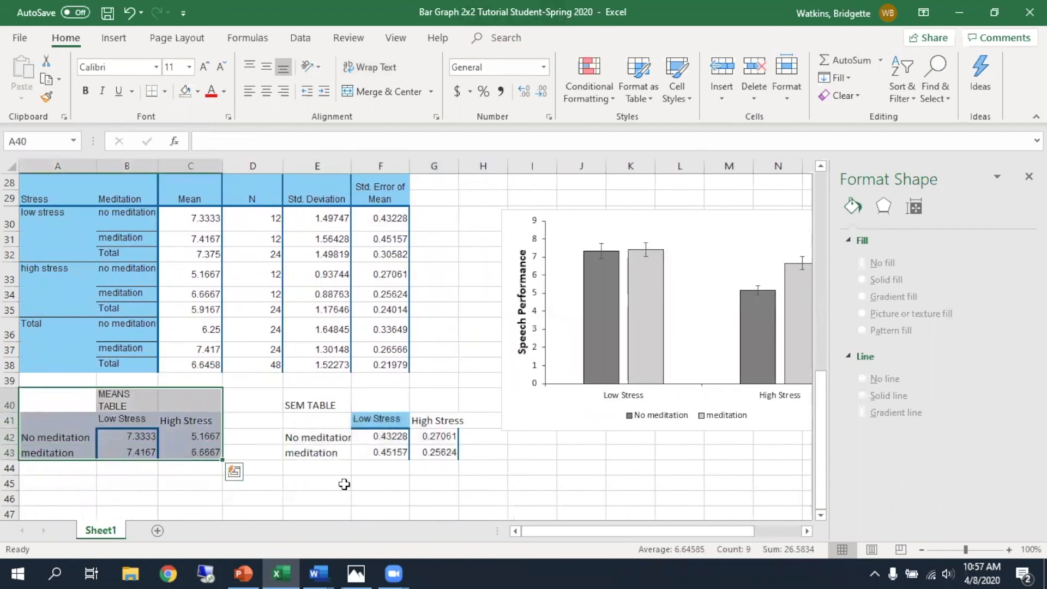
pyautogui.moveTo(652, 530); pyautogui.dragTo(667, 530)
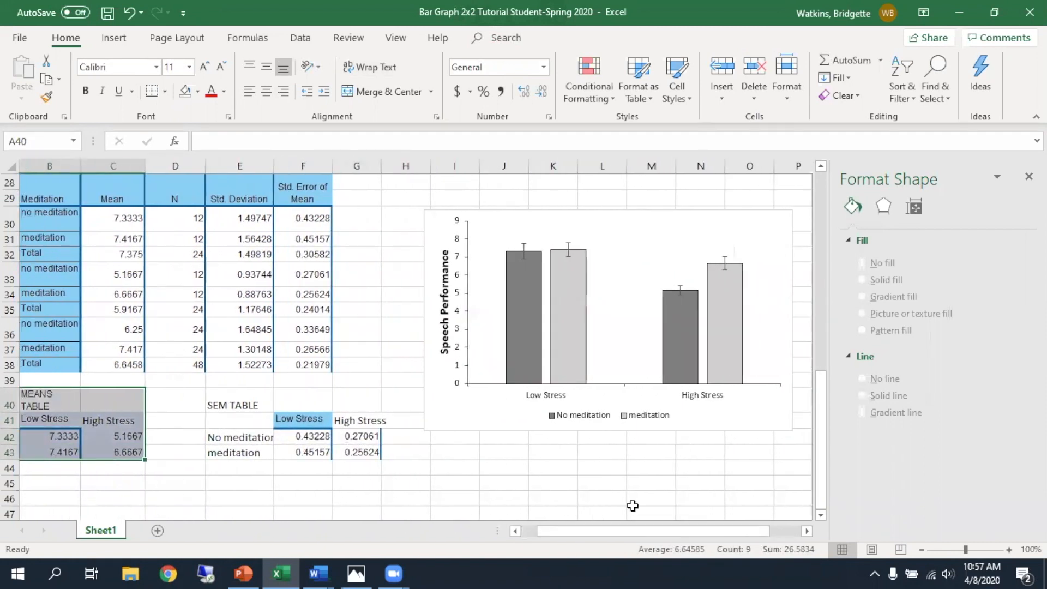
pyautogui.click(569, 247)
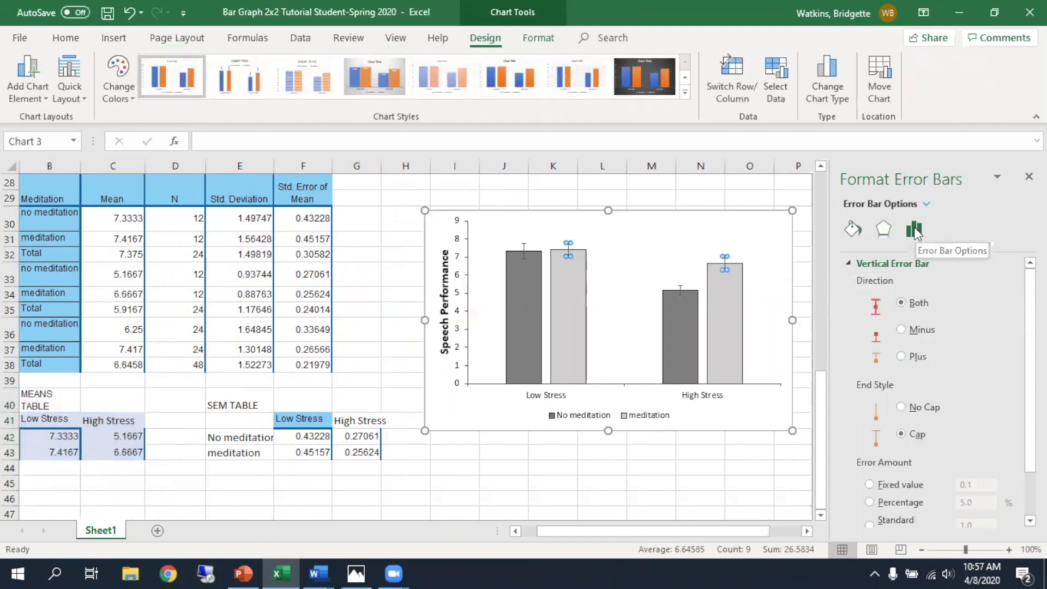
pyautogui.scroll(-1, 913, 364)
# Switch the meditation error bars to Custom and set Positive Error Value to F43:G43
pyautogui.click(870, 512)
pyautogui.click(984, 512)
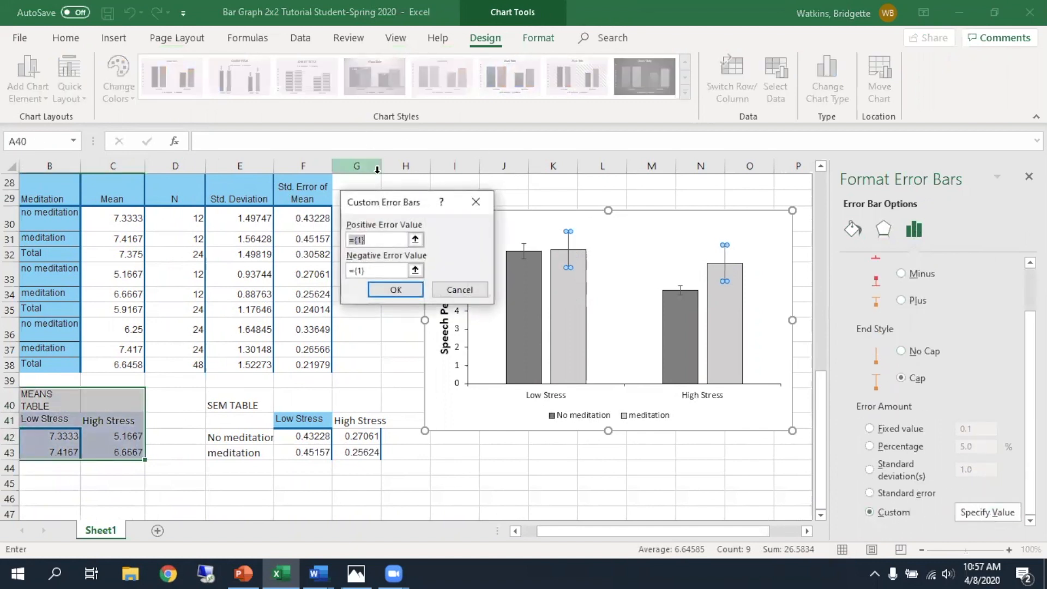
pyautogui.moveTo(400, 200); pyautogui.dragTo(348, 208)
pyautogui.press('BackSpace')
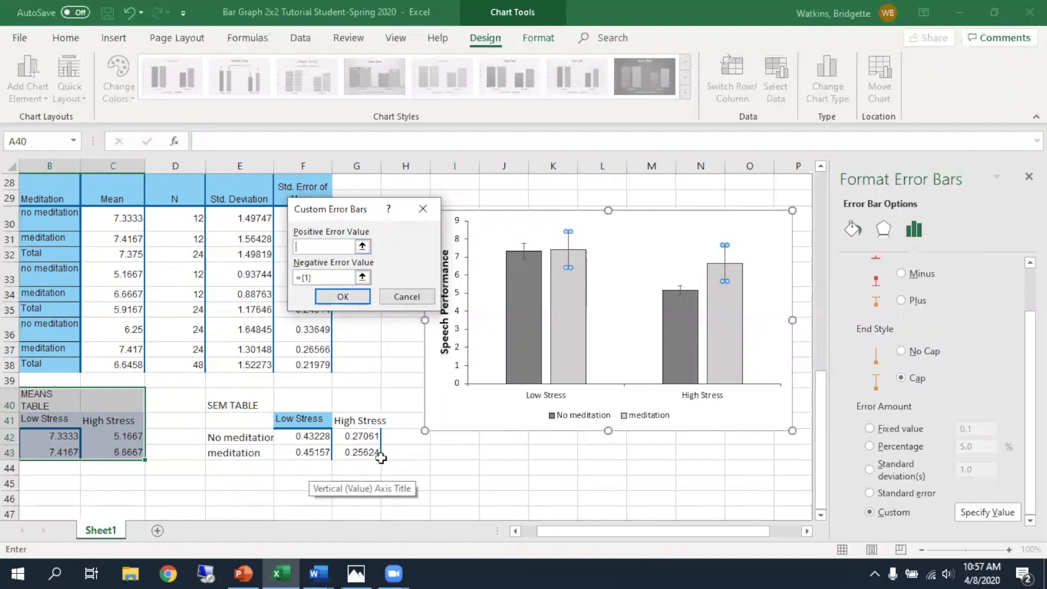
pyautogui.click(362, 246)
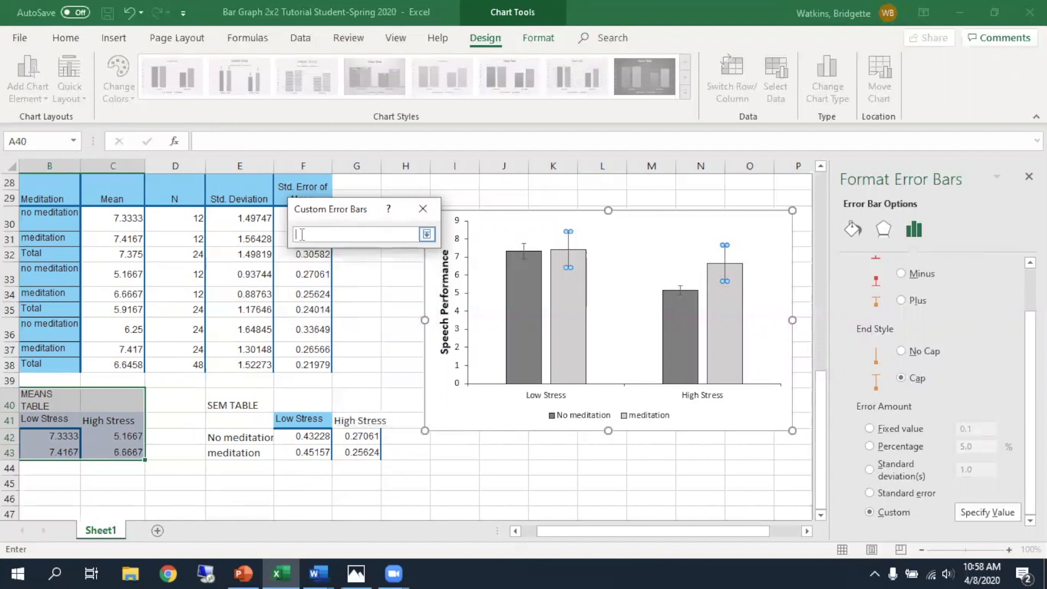
pyautogui.moveTo(285, 451); pyautogui.dragTo(352, 452)
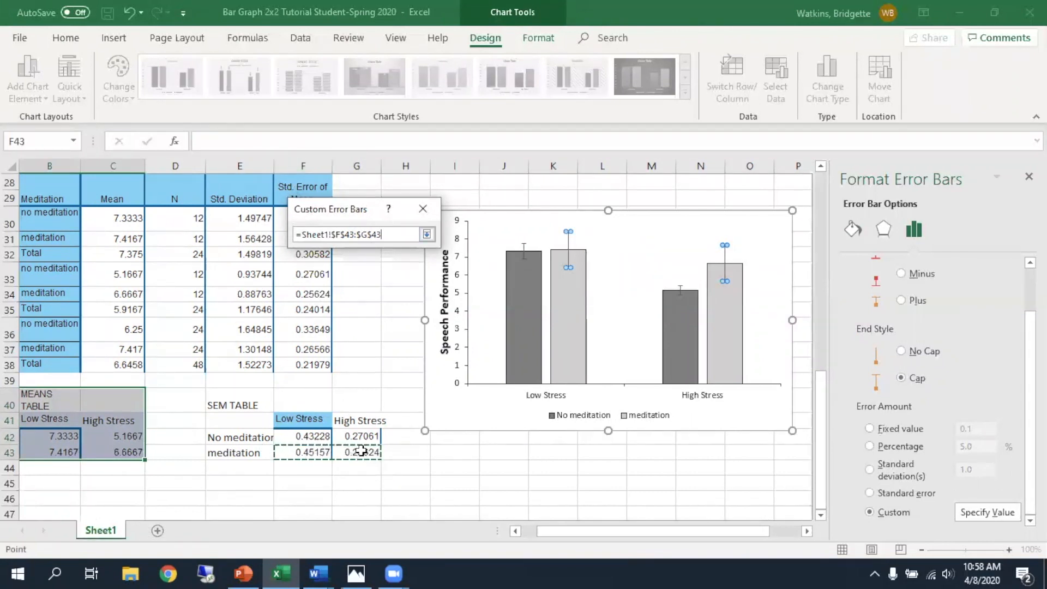
# Set the Negative Error Value to F43:G43 as well and apply it
pyautogui.click(426, 234)
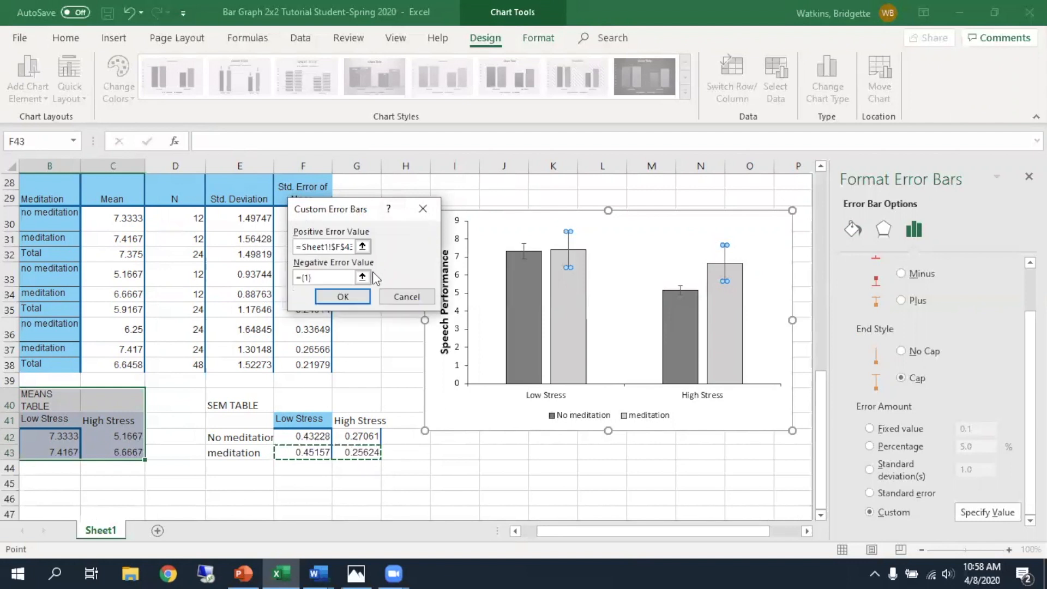
pyautogui.click(362, 278)
pyautogui.moveTo(295, 456); pyautogui.dragTo(362, 457)
pyautogui.click(426, 234)
pyautogui.click(343, 296)
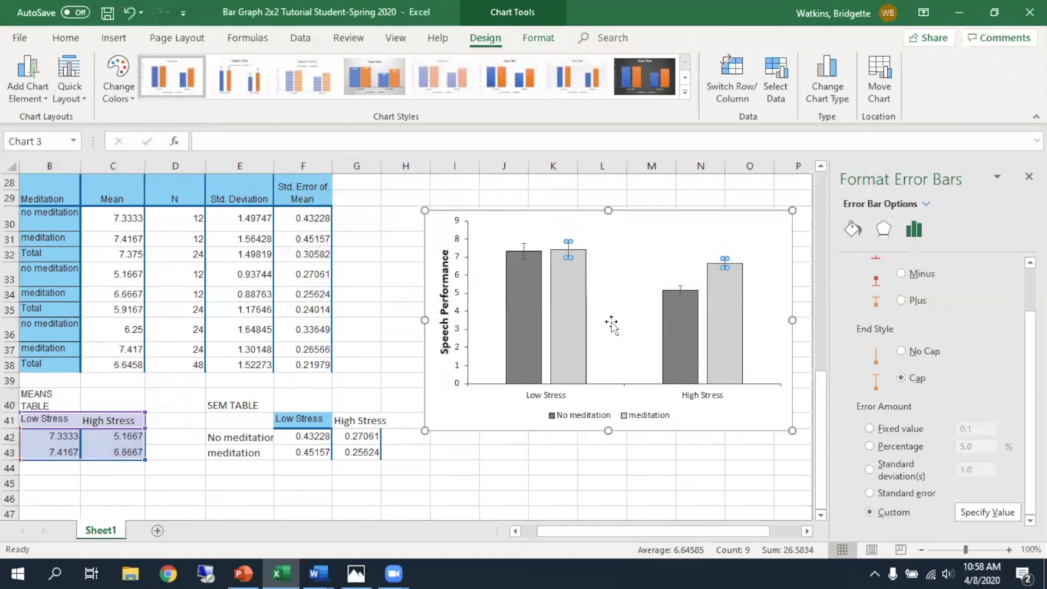
# Test the error bar link by entering 5 in F43, undo it, and save
pyautogui.click(602, 353)
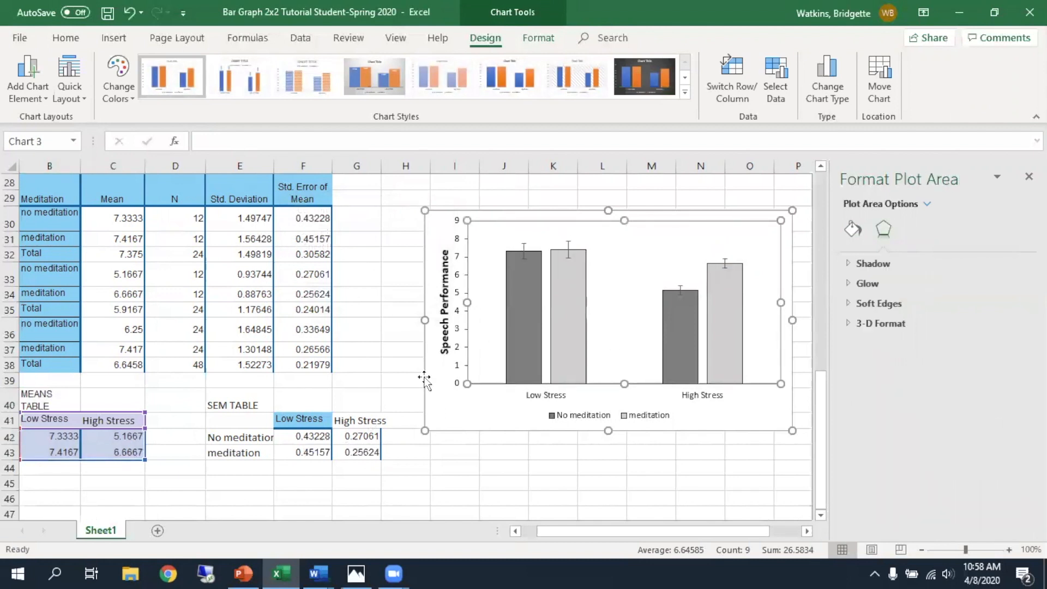
pyautogui.click(308, 452)
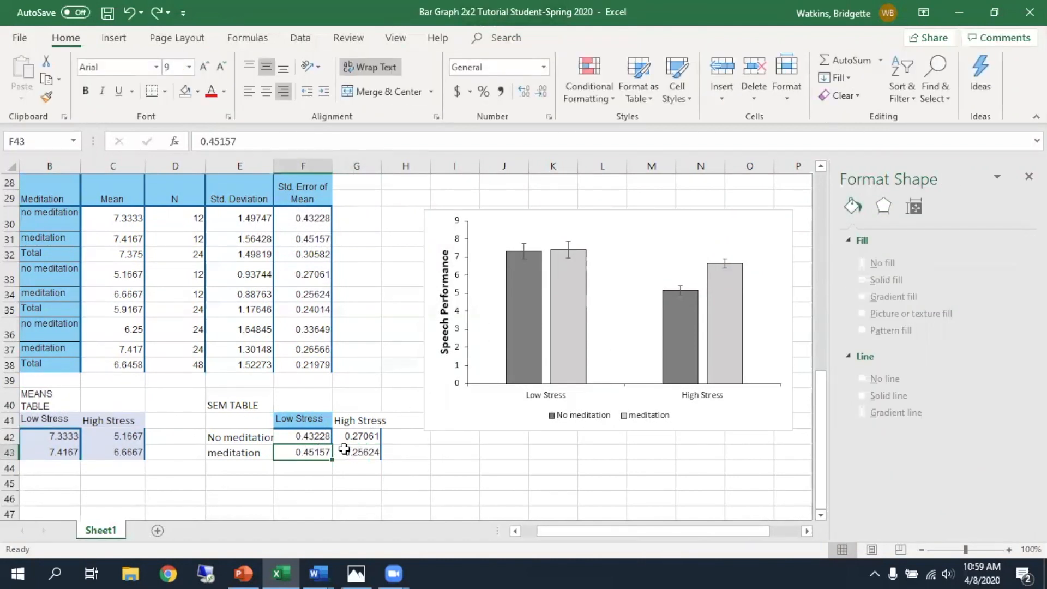
pyautogui.write('5')
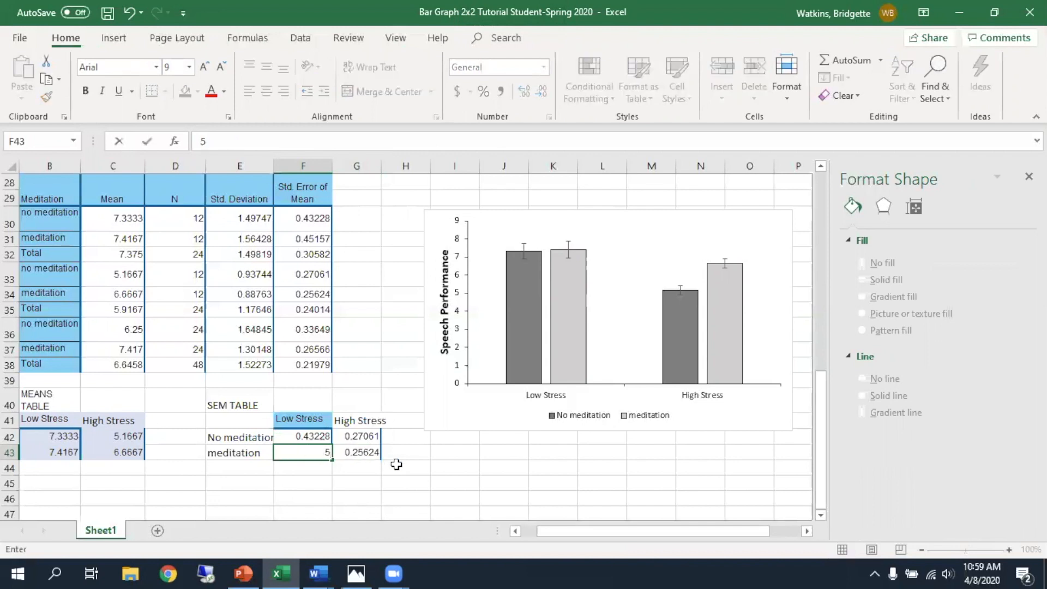
pyautogui.press('Return')
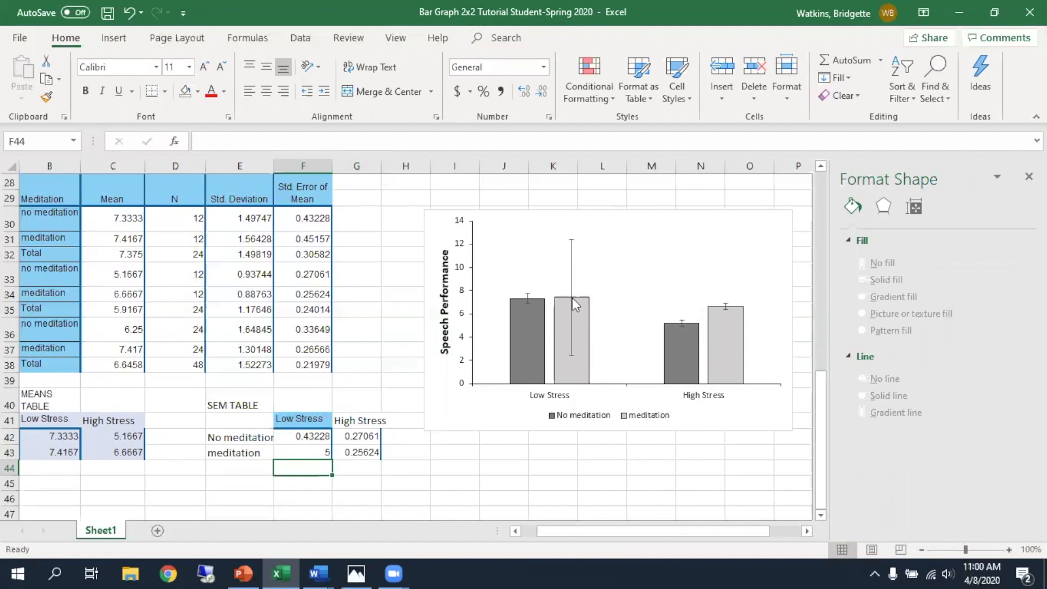
pyautogui.click(320, 450)
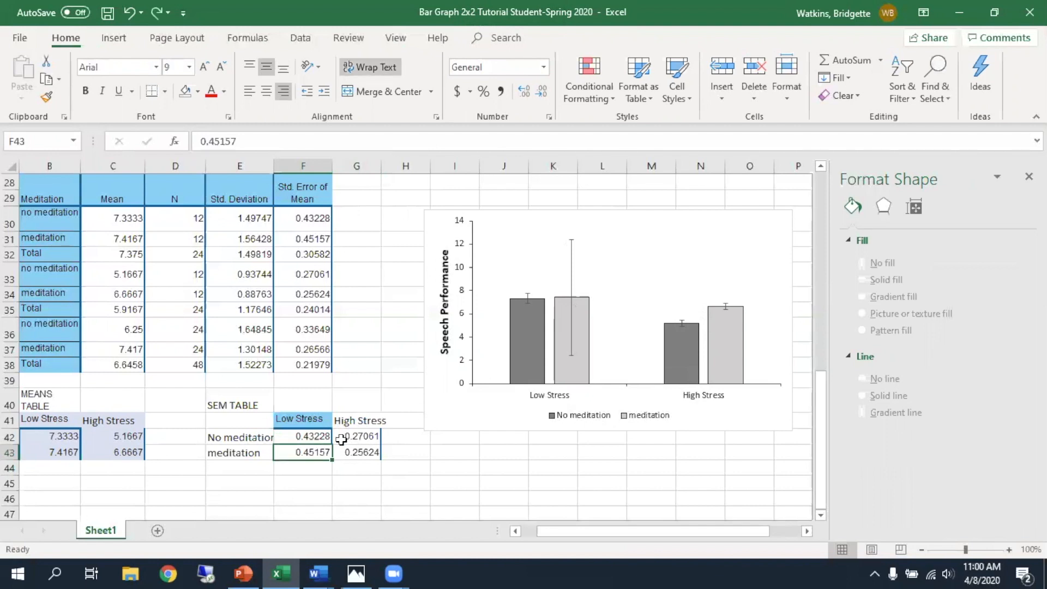
pyautogui.click(107, 12)
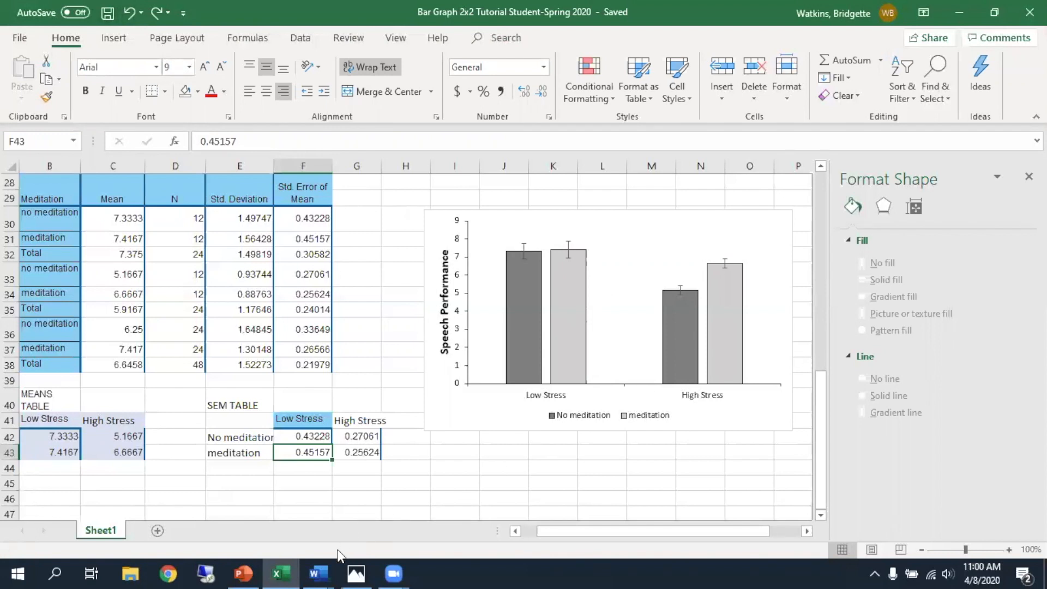
pyautogui.moveTo(318, 572)
pyautogui.click(178, 529)
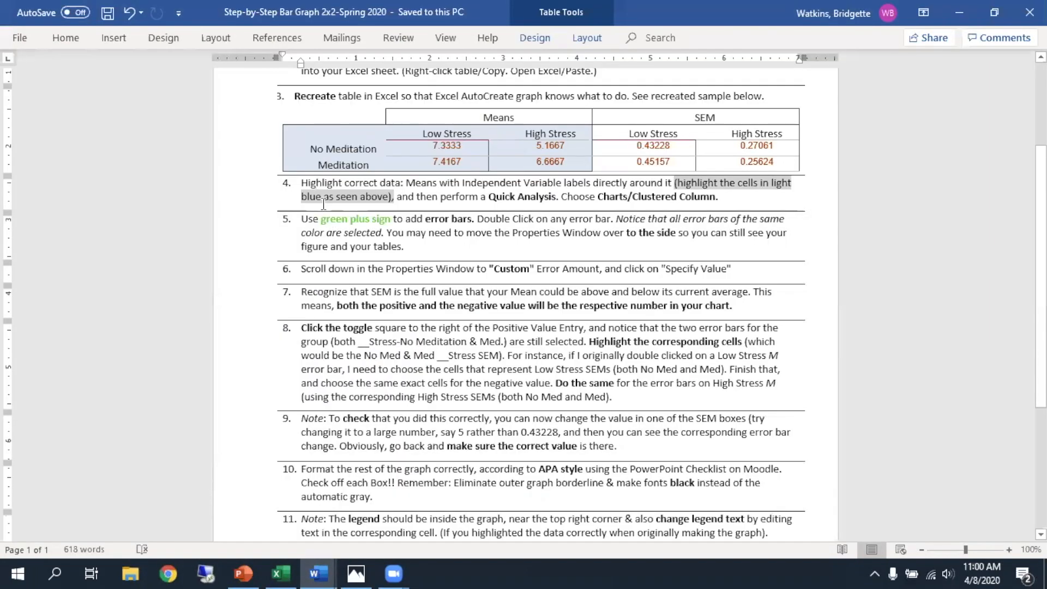
pyautogui.scroll(-5, 301, 210)
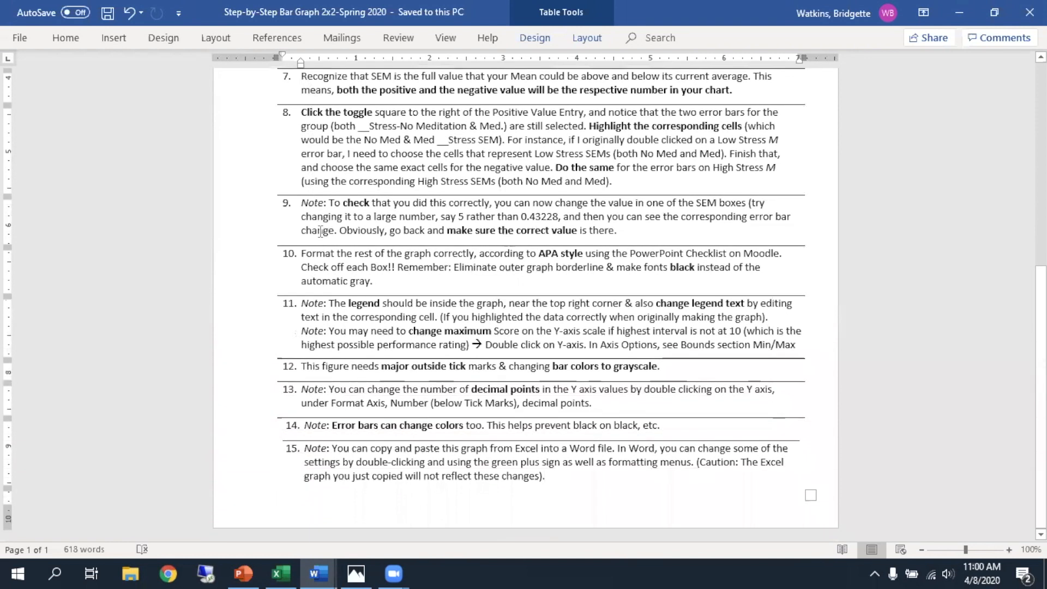
pyautogui.moveTo(302, 254); pyautogui.dragTo(473, 256)
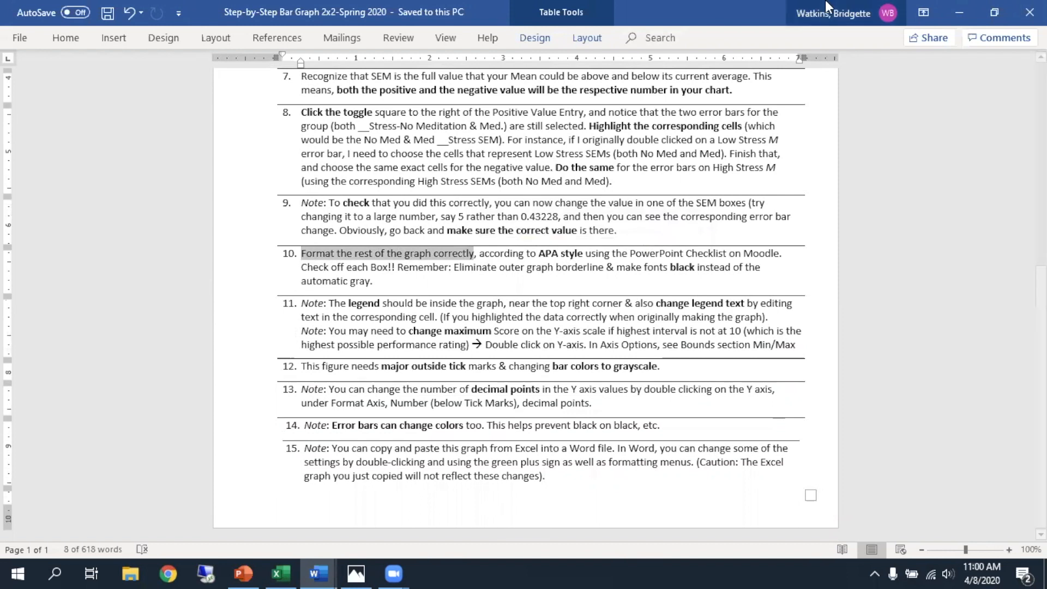
pyautogui.click(962, 9)
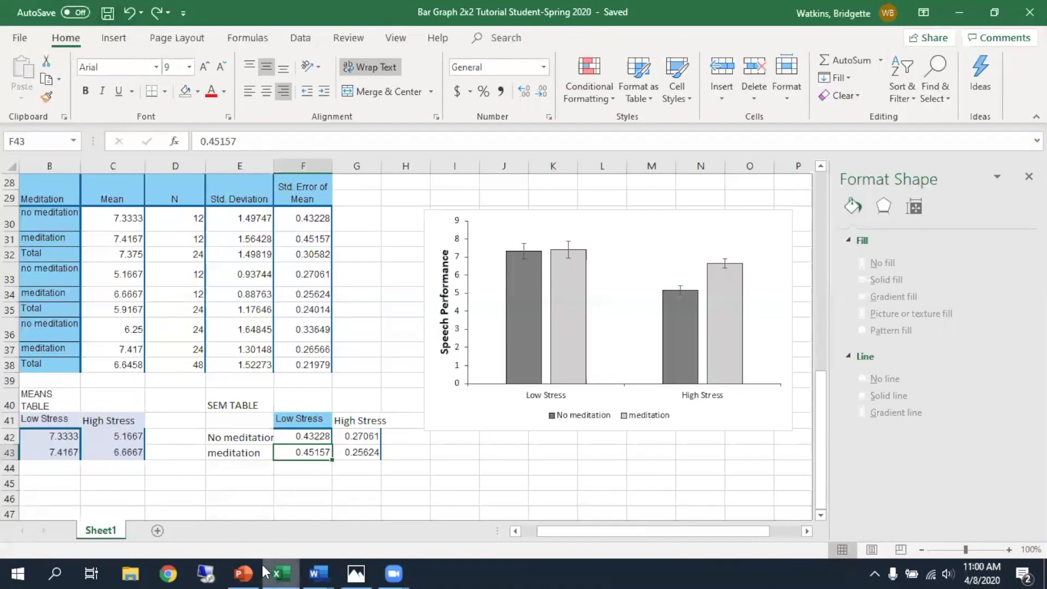
pyautogui.click(243, 573)
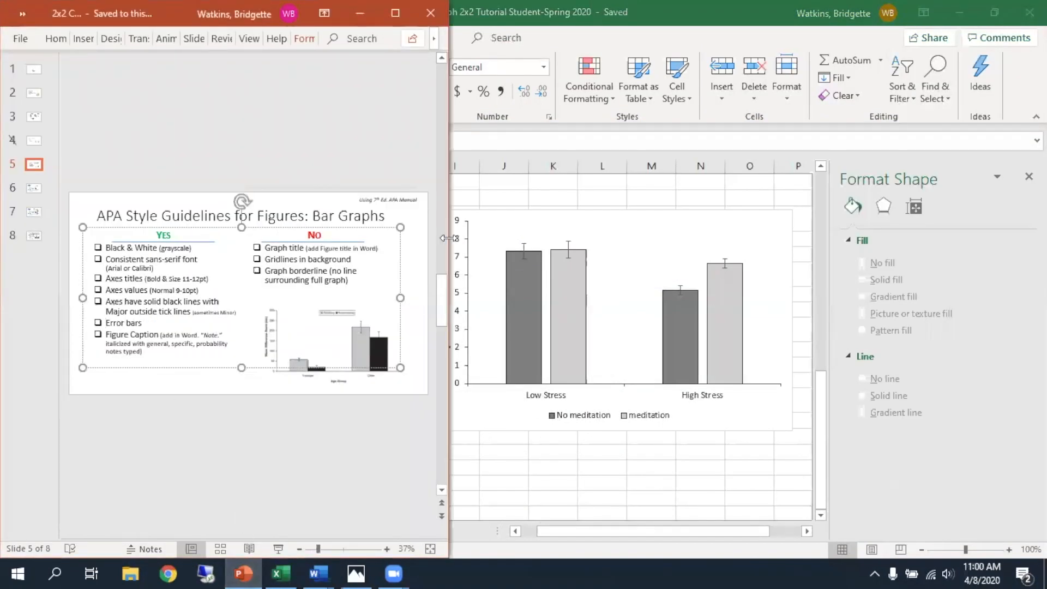
pyautogui.moveTo(447, 238); pyautogui.dragTo(625, 231)
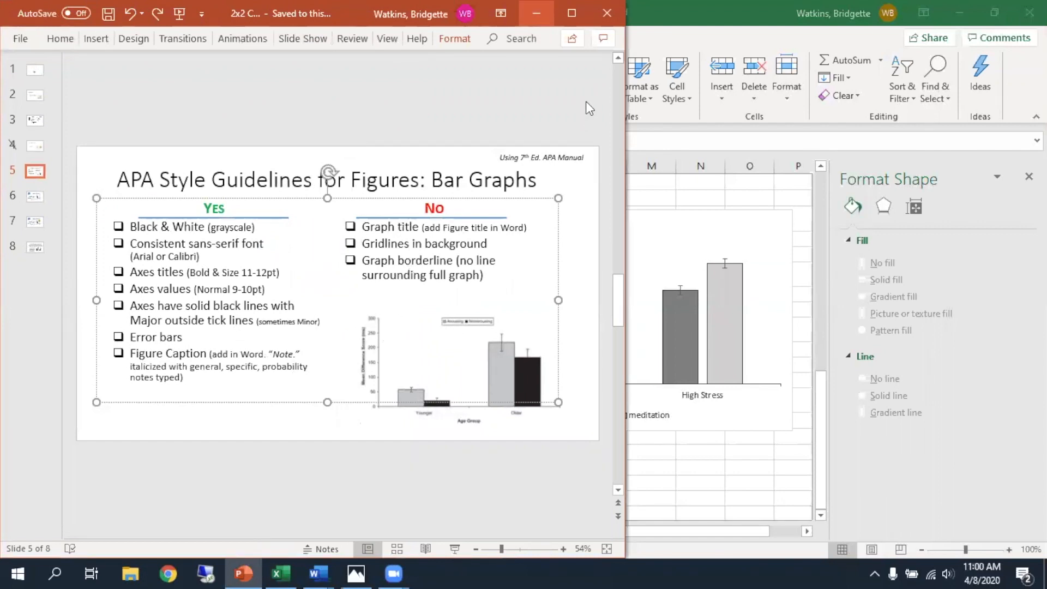
pyautogui.click(536, 13)
pyautogui.moveTo(691, 528); pyautogui.dragTo(709, 531)
# Move the legend up into the top middle of the plot area
pyautogui.click(516, 416)
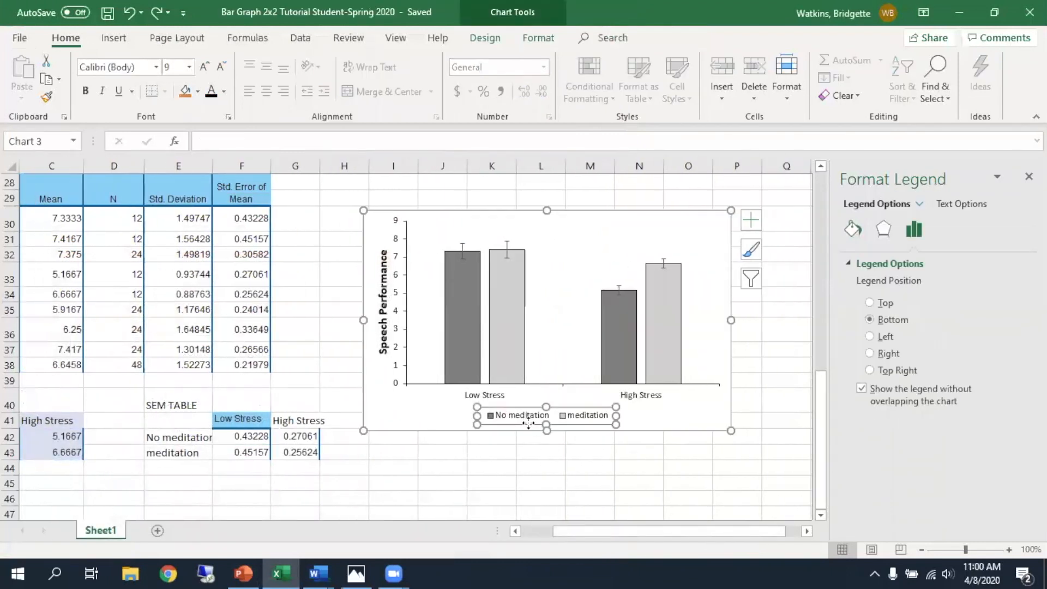
pyautogui.moveTo(528, 419); pyautogui.dragTo(595, 242)
pyautogui.moveTo(587, 254); pyautogui.dragTo(621, 256)
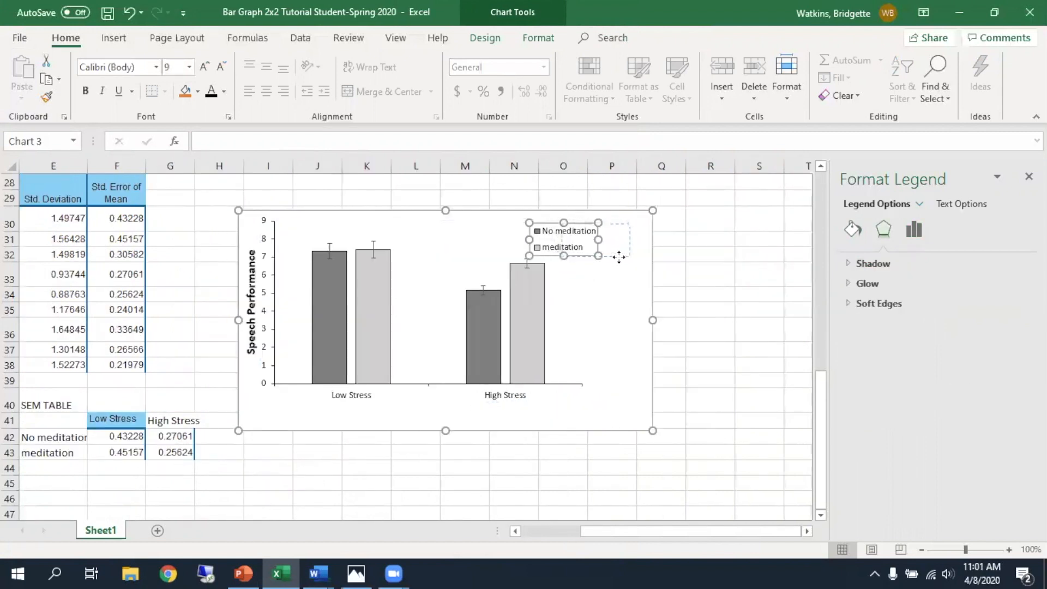
pyautogui.click(716, 353)
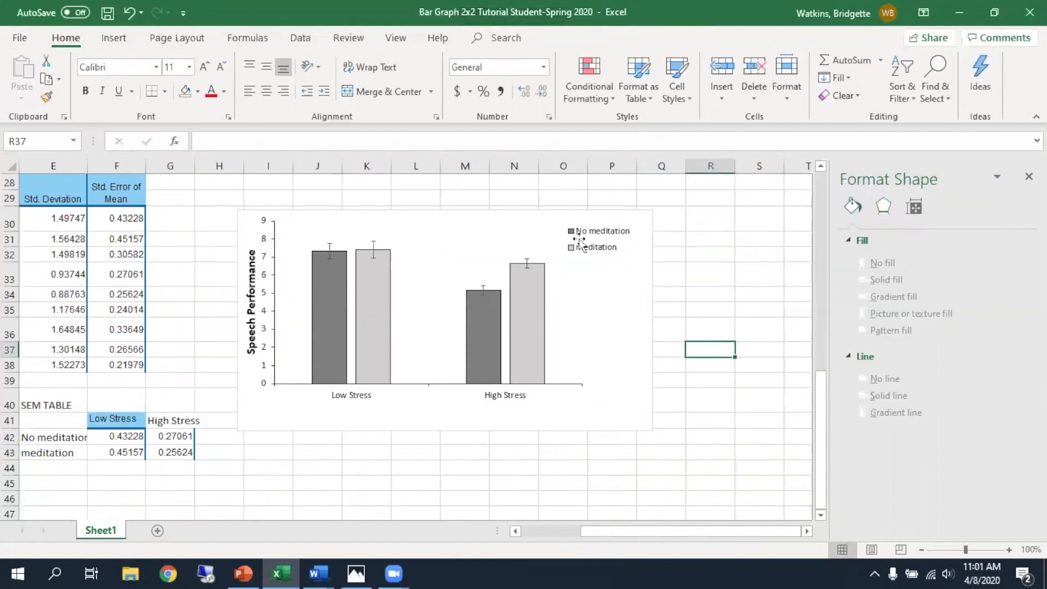
pyautogui.click(602, 249)
pyautogui.moveTo(603, 255); pyautogui.dragTo(452, 255)
# Narrow the chart, widen the plot area, and widen the legend so entries fit one line
pyautogui.click(623, 339)
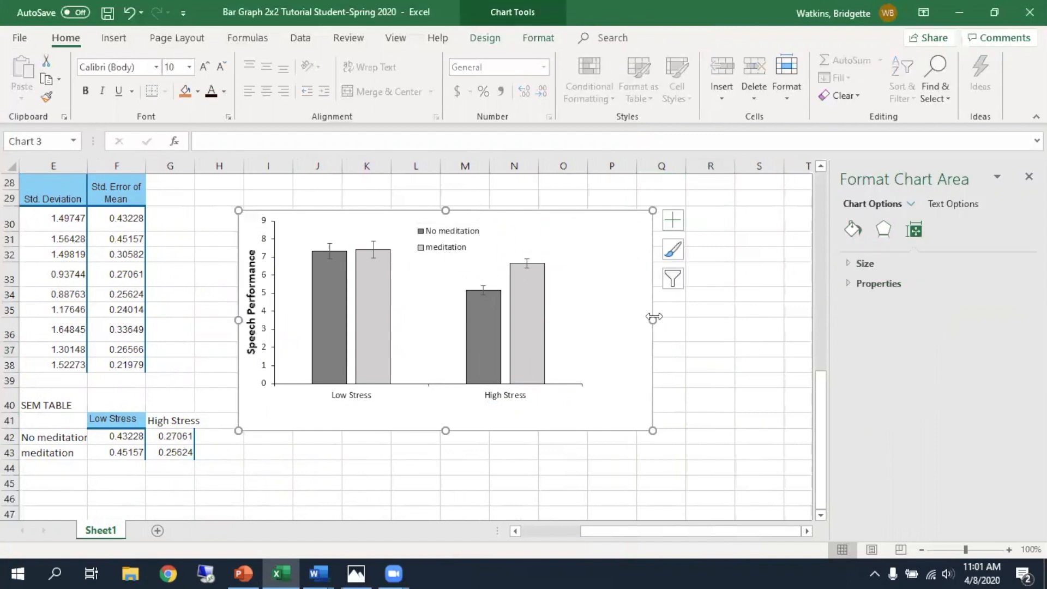
pyautogui.moveTo(653, 320); pyautogui.dragTo(597, 320)
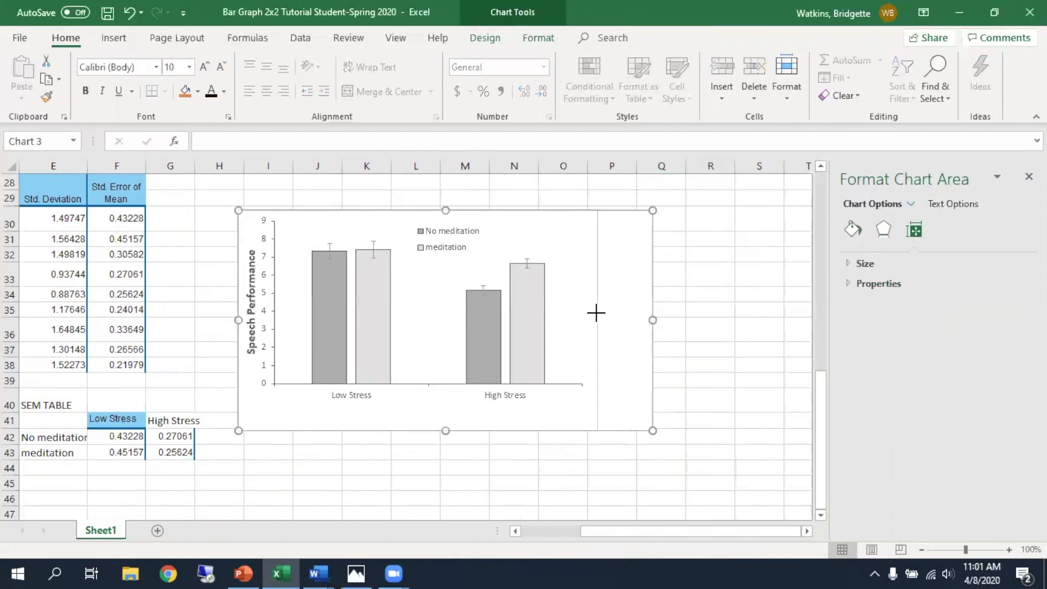
pyautogui.click(496, 322)
pyautogui.click(413, 305)
pyautogui.moveTo(535, 302); pyautogui.dragTo(567, 303)
pyautogui.click(472, 241)
pyautogui.moveTo(472, 241); pyautogui.dragTo(496, 252)
pyautogui.moveTo(542, 423); pyautogui.dragTo(544, 423)
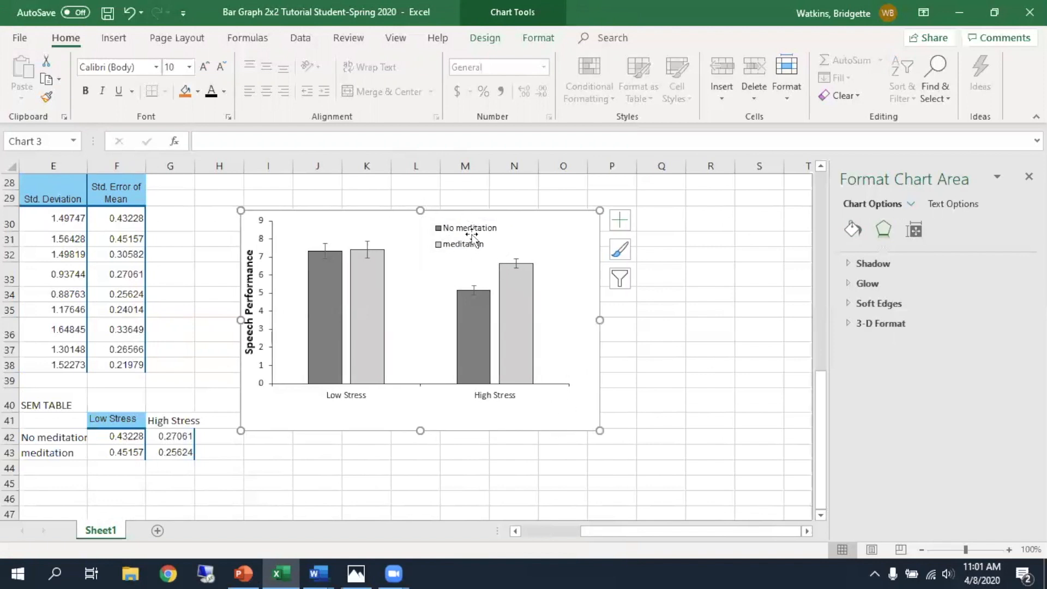
# Copy the chart and bring the Lab 11 Word template forward
pyautogui.hscroll(-2, 404, 418)
pyautogui.rightClick(402, 413)
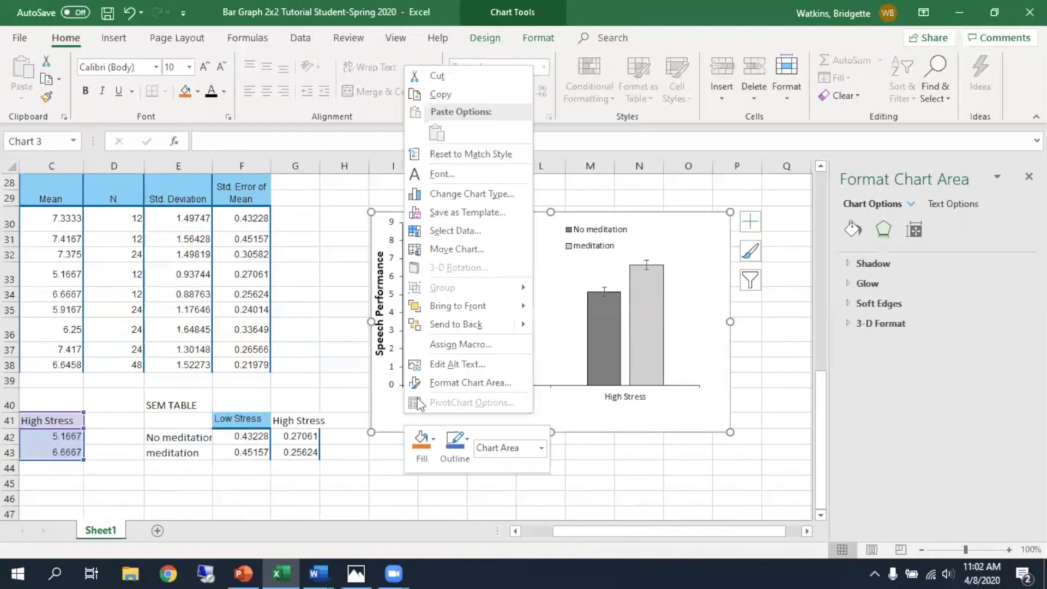
pyautogui.click(459, 93)
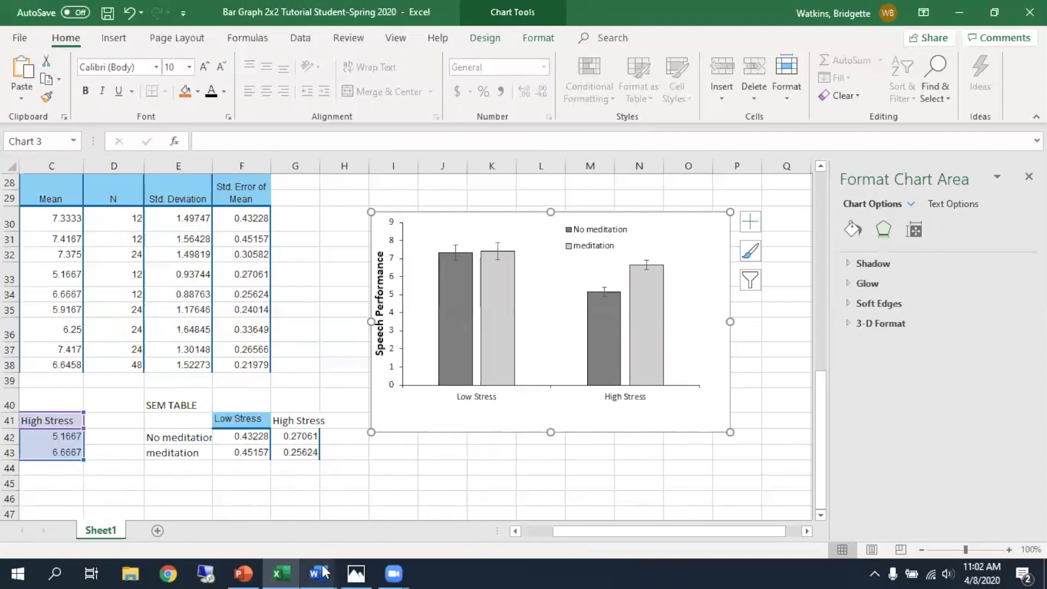
pyautogui.moveTo(318, 573)
pyautogui.click(509, 540)
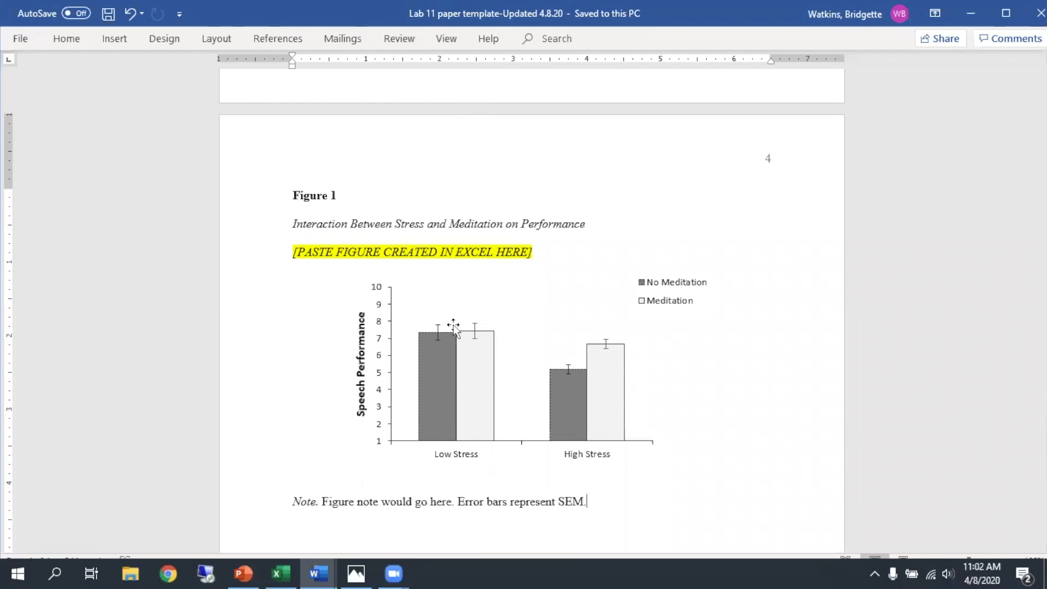
# Remove the chart pasted under Figure 1 and insert a page break after the note
pyautogui.click(553, 345)
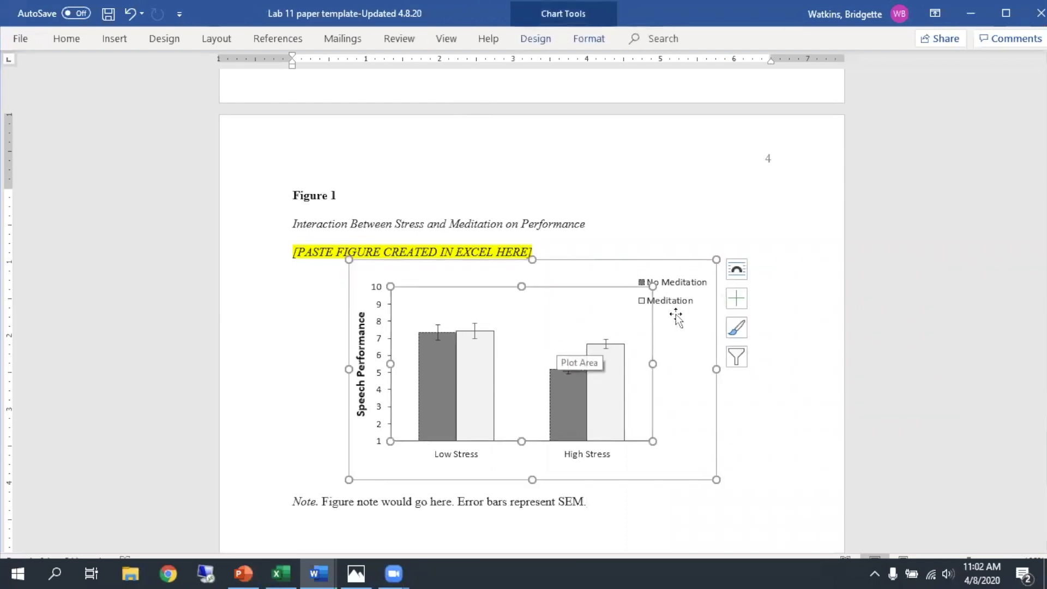
pyautogui.hotkey('ctrl', 'z')
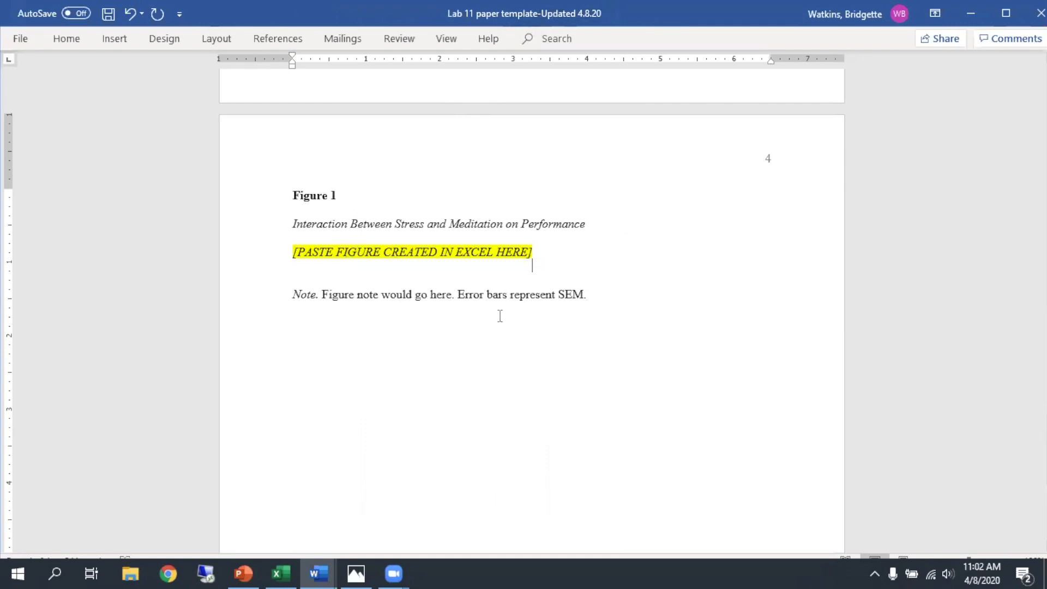
pyautogui.scroll(-7, 409, 349)
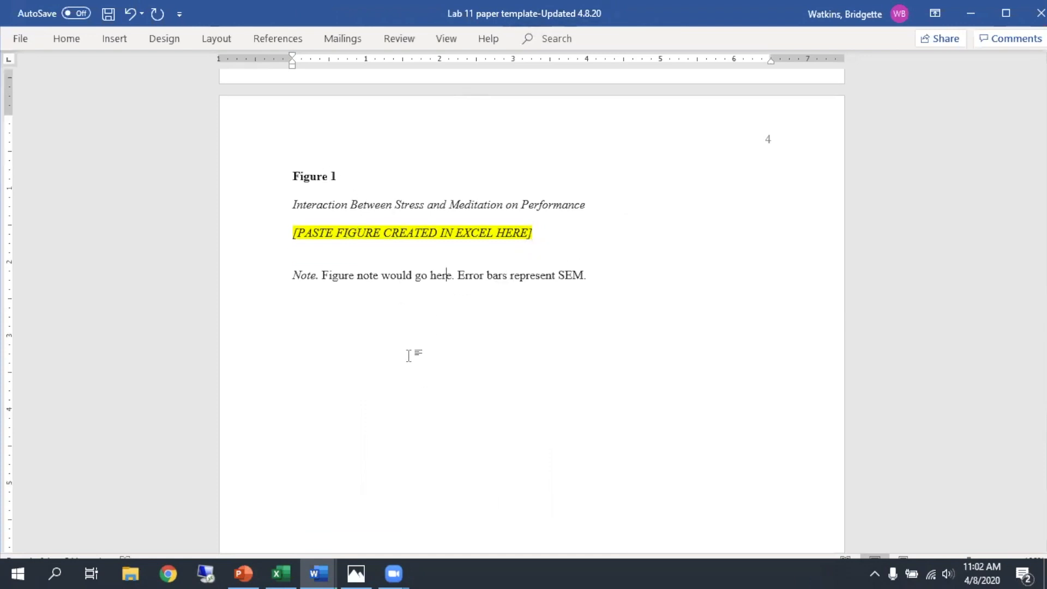
pyautogui.click(419, 335)
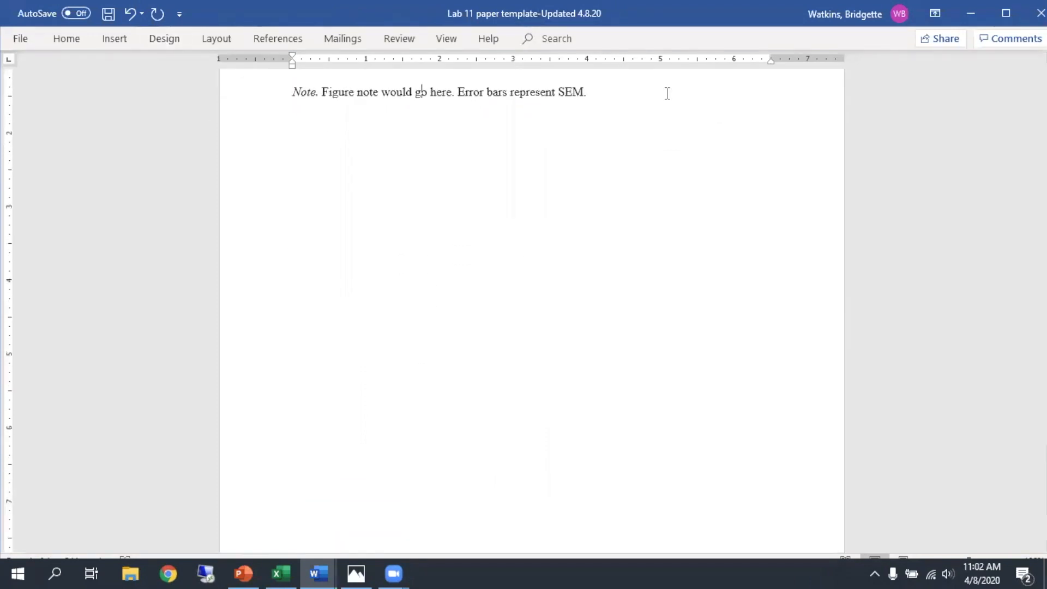
pyautogui.click(106, 48)
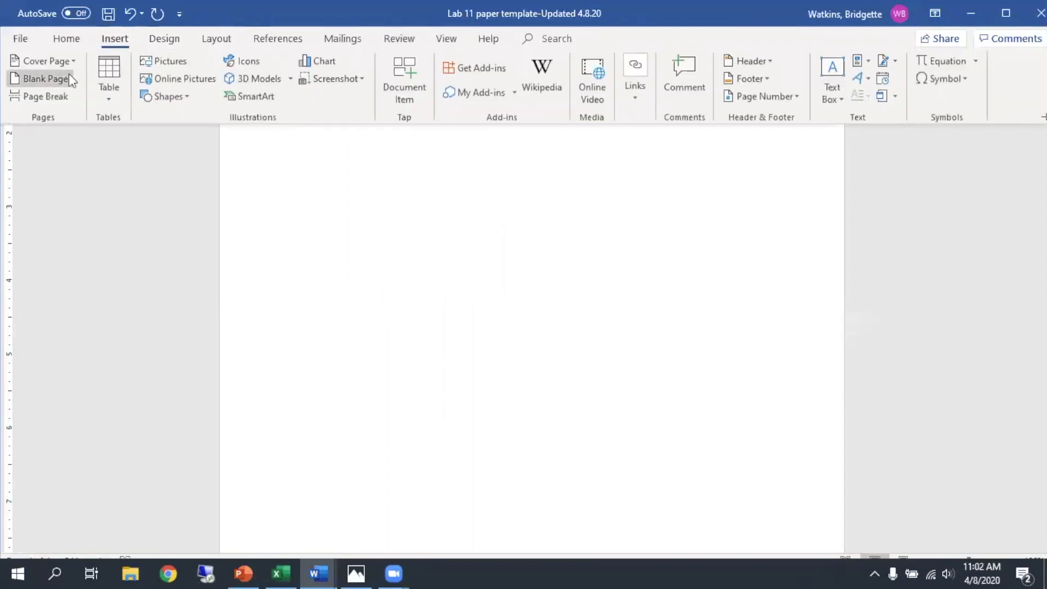
pyautogui.click(51, 96)
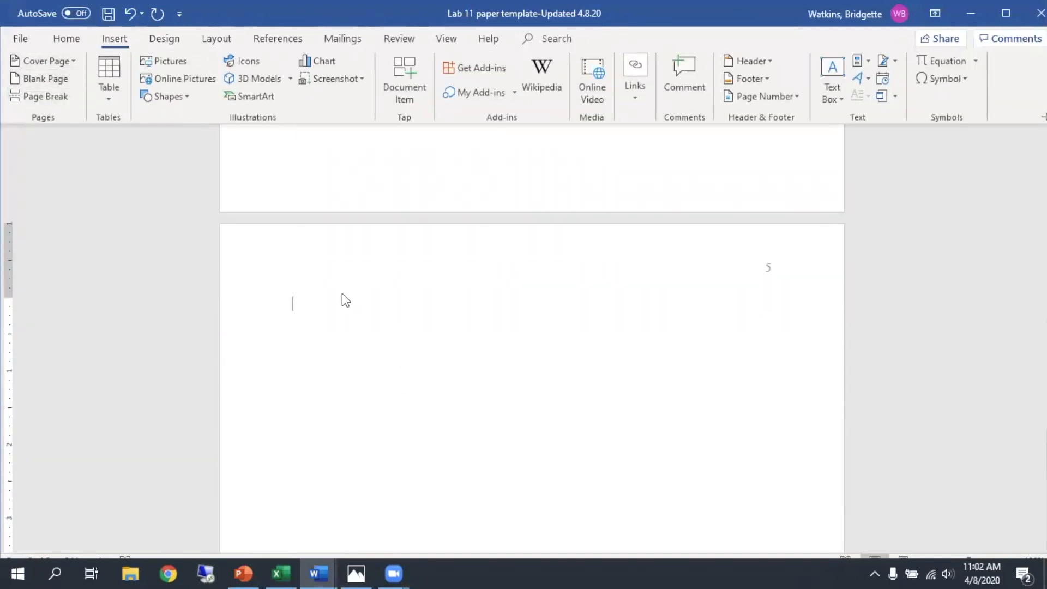
# Paste the copied chart onto the new page 5 with the first Paste Option
pyautogui.rightClick(373, 308)
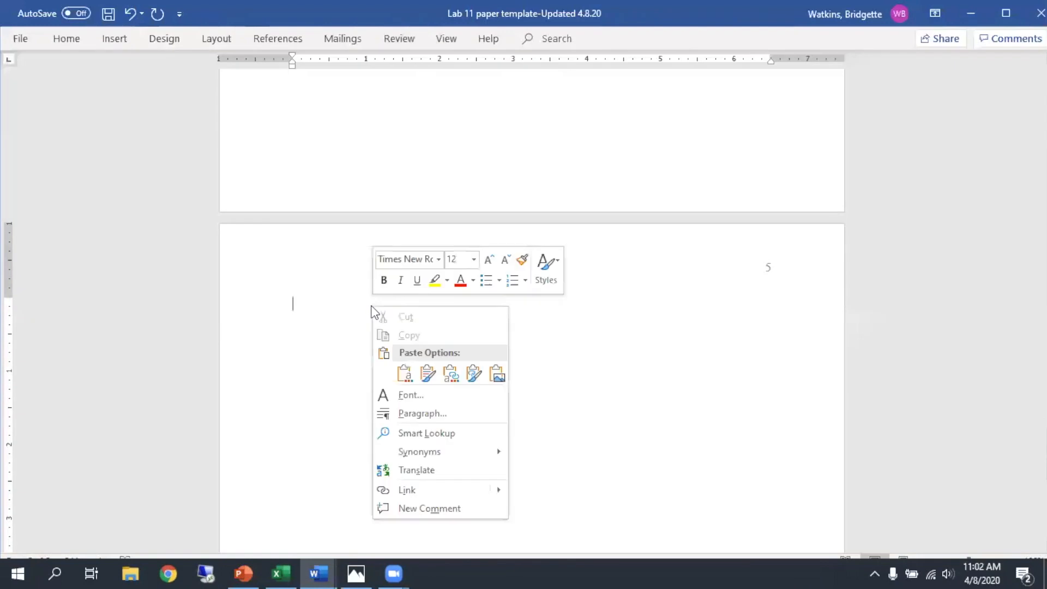
pyautogui.click(401, 371)
pyautogui.scroll(-3, 479, 332)
pyautogui.click(516, 449)
pyautogui.click(792, 307)
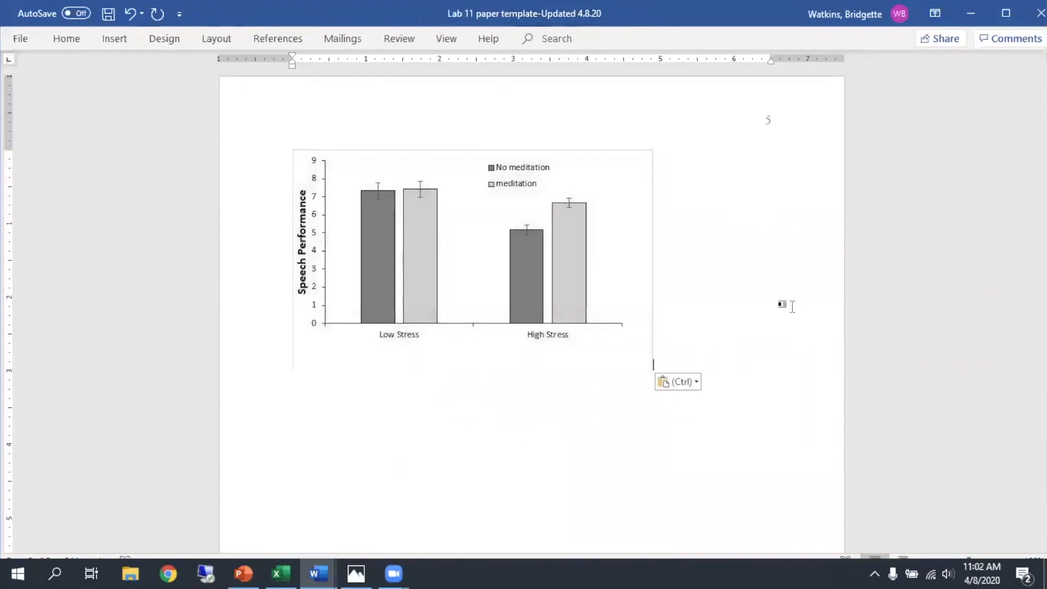
pyautogui.click(641, 201)
pyautogui.click(666, 315)
# Set the Excel chart area's border to No line
pyautogui.click(279, 573)
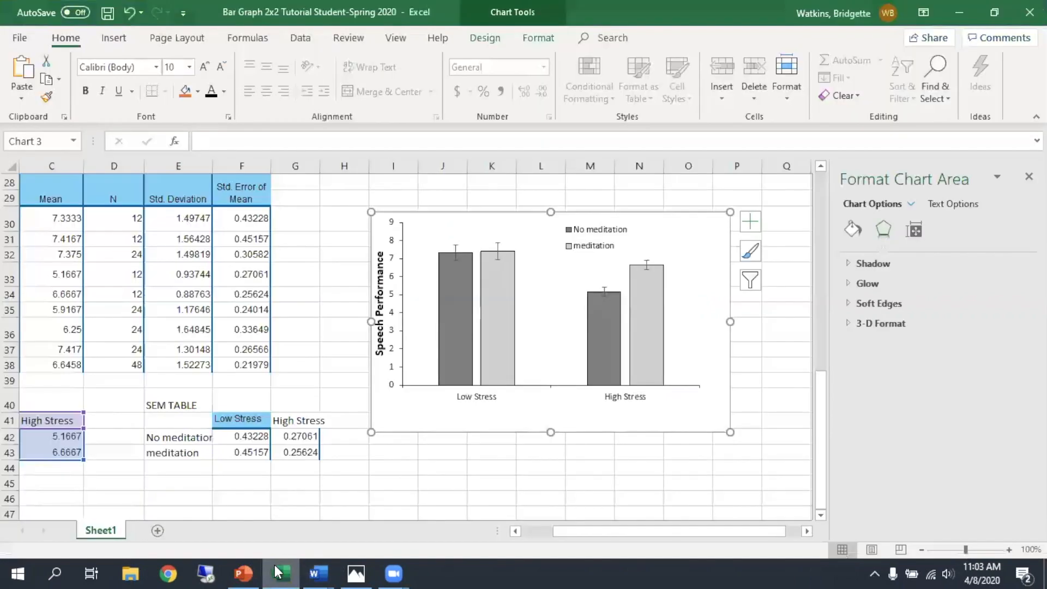
pyautogui.click(436, 466)
pyautogui.moveTo(407, 415); pyautogui.dragTo(420, 416)
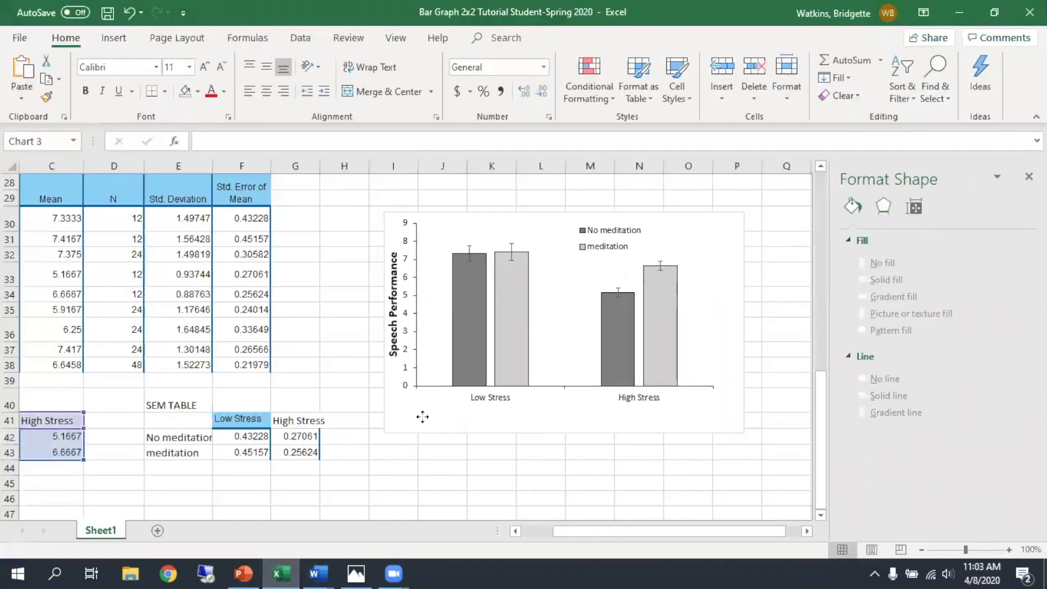
pyautogui.click(402, 450)
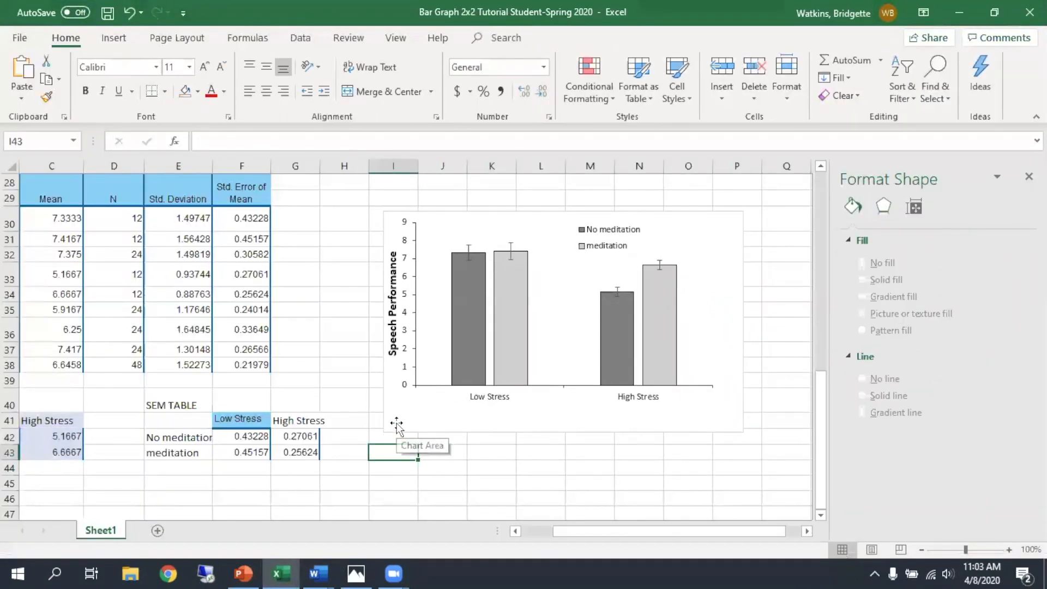
pyautogui.click(396, 424)
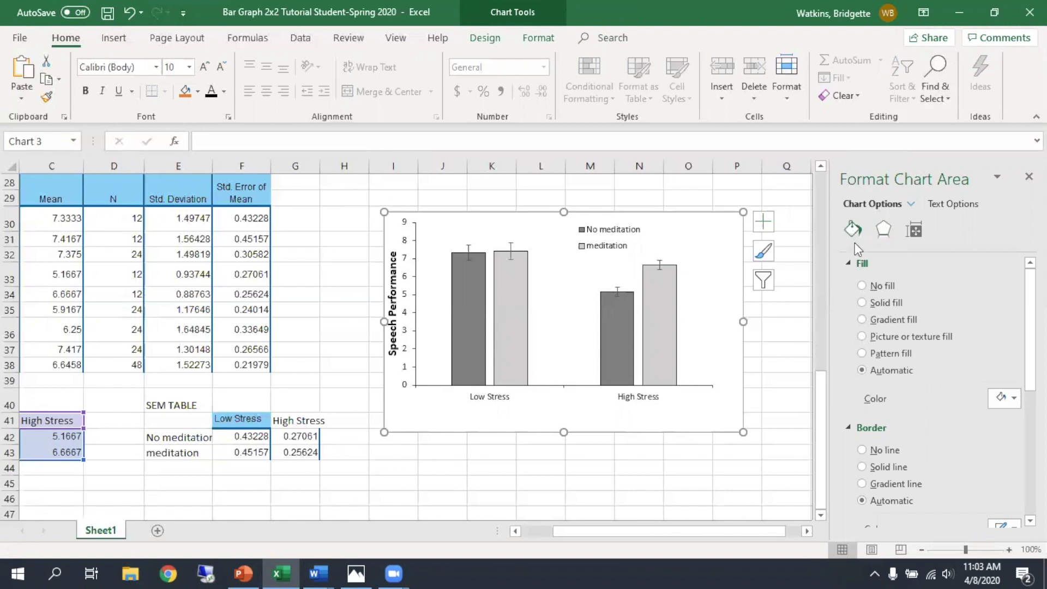
pyautogui.scroll(-2, 863, 289)
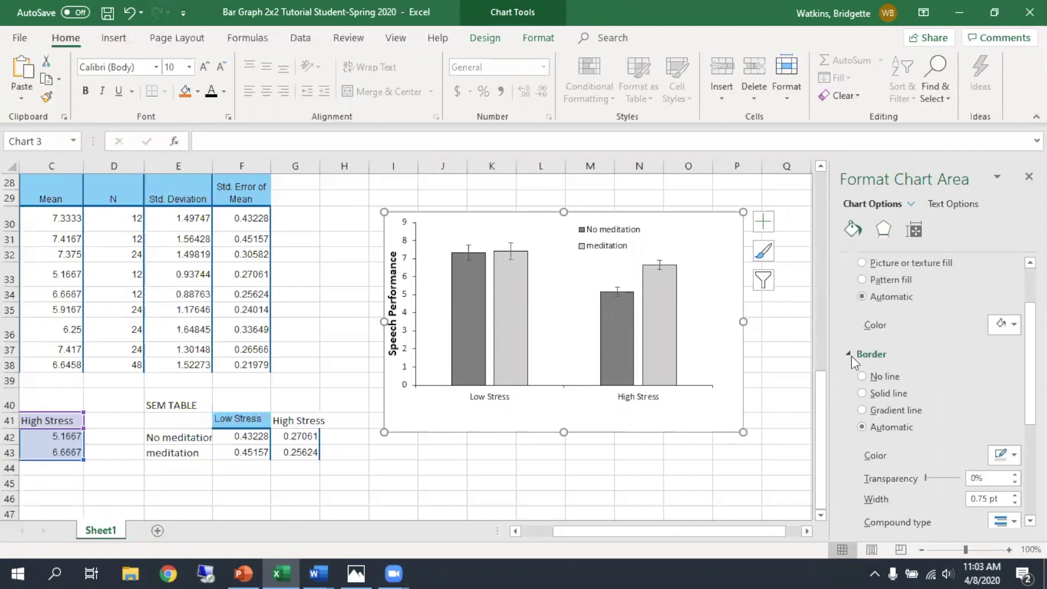
pyautogui.click(862, 378)
pyautogui.click(497, 486)
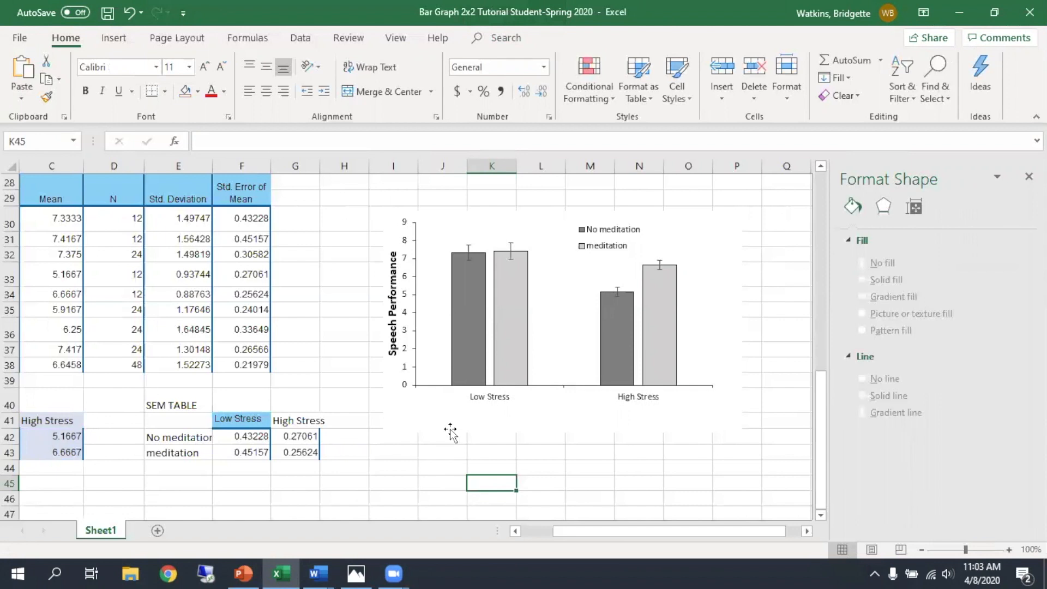
pyautogui.click(425, 417)
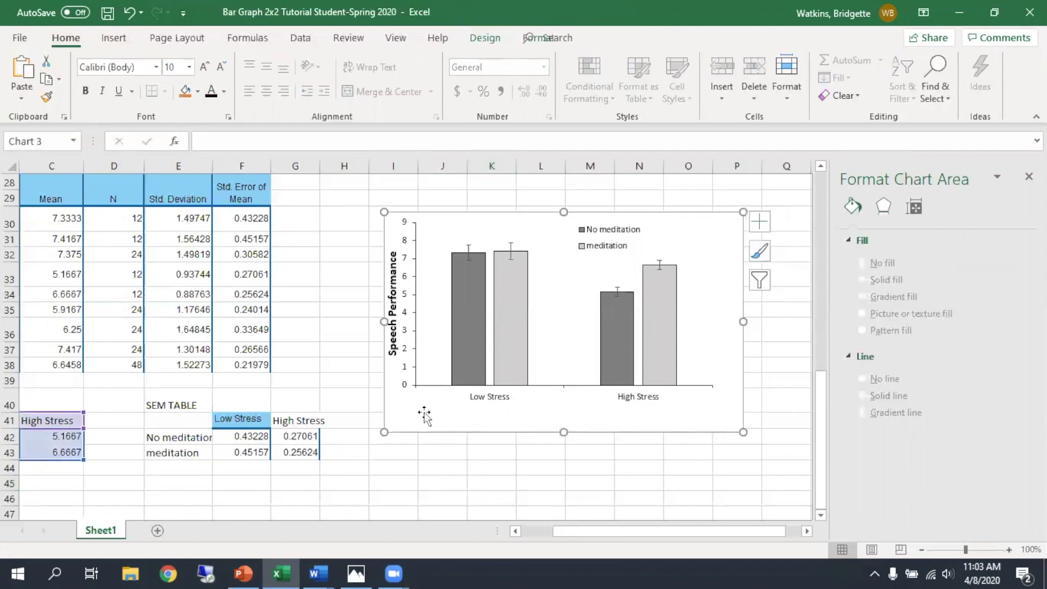
# Replace the old chart on page 5 of the Word report with the borderless one
pyautogui.click(318, 573)
pyautogui.click(631, 518)
pyautogui.click(363, 364)
pyautogui.press('Delete')
pyautogui.hotkey('ctrl', 'v')
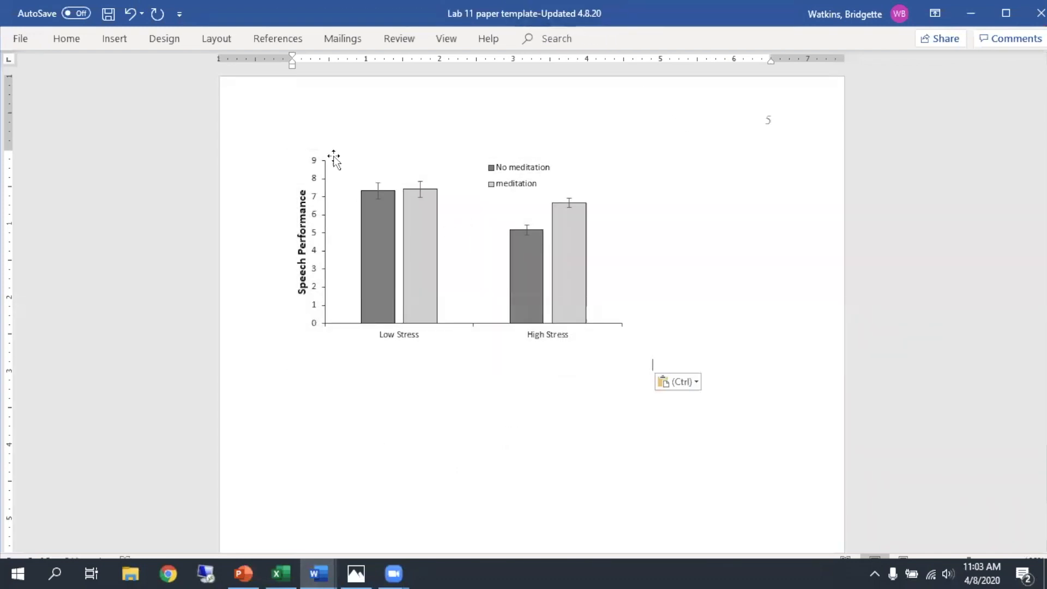
# Delete the blank line between the chart and the Figure 1 note in the Word report
pyautogui.click(66, 39)
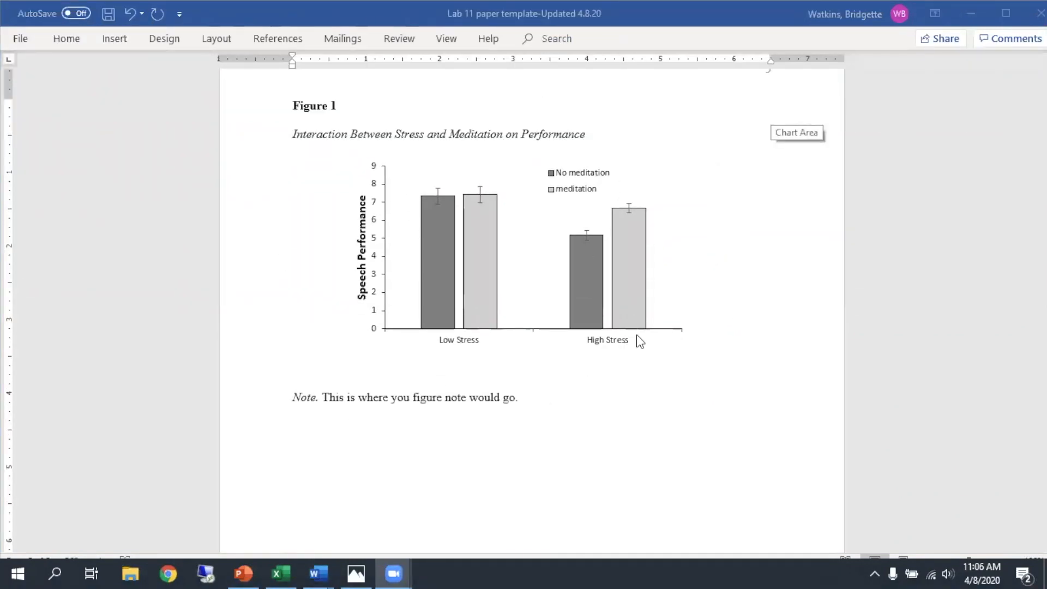
pyautogui.click(334, 368)
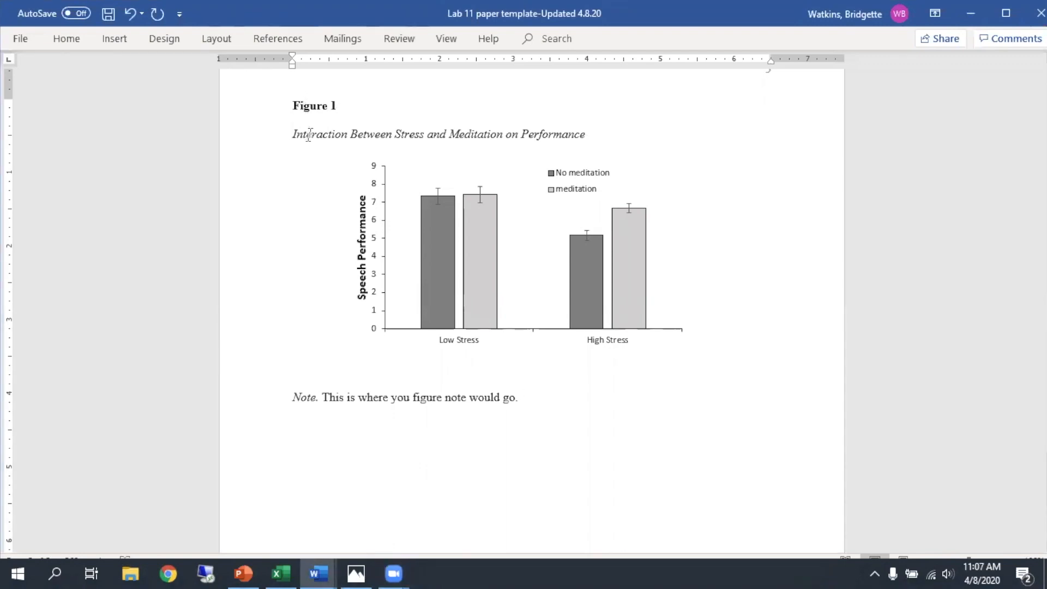
pyautogui.click(403, 386)
pyautogui.press('BackSpace')
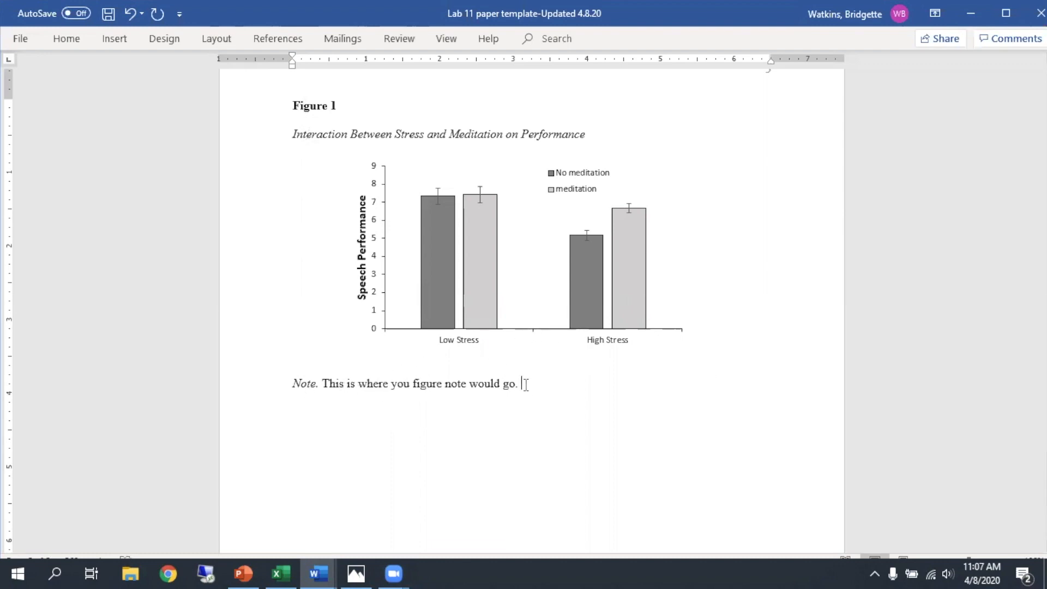
# Replace the old note sentence with 'Error bars represent SEM.' and save the report
pyautogui.moveTo(513, 382); pyautogui.dragTo(391, 393)
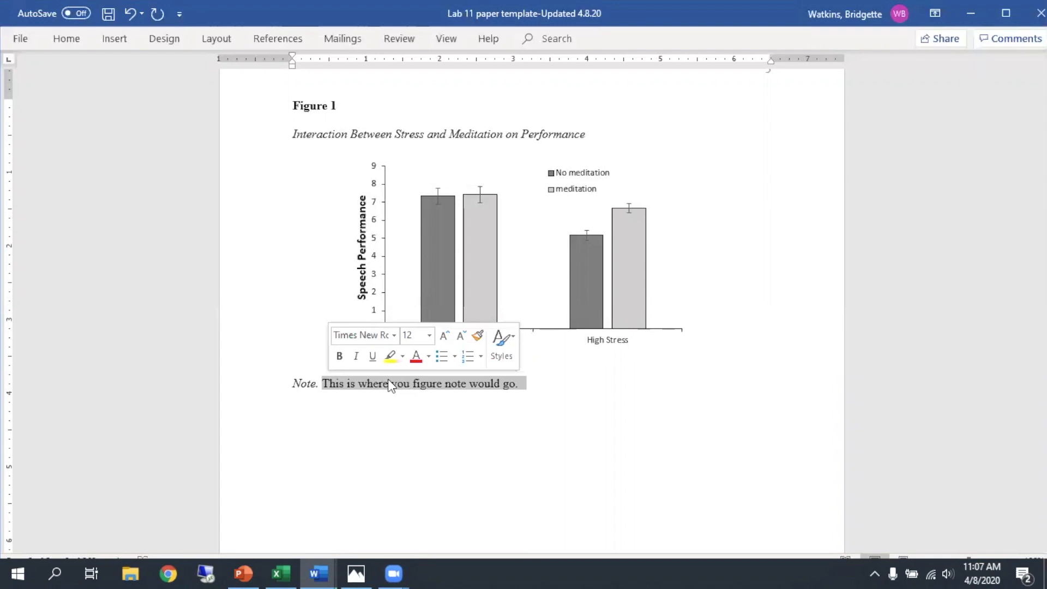
pyautogui.write('Error ')
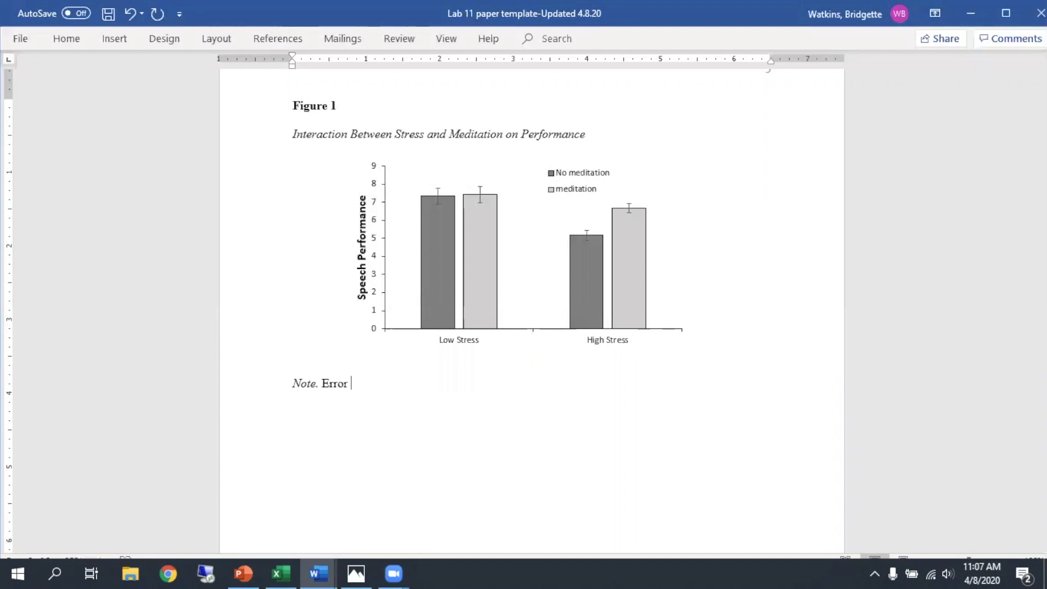
pyautogui.write('bars represent SEM.')
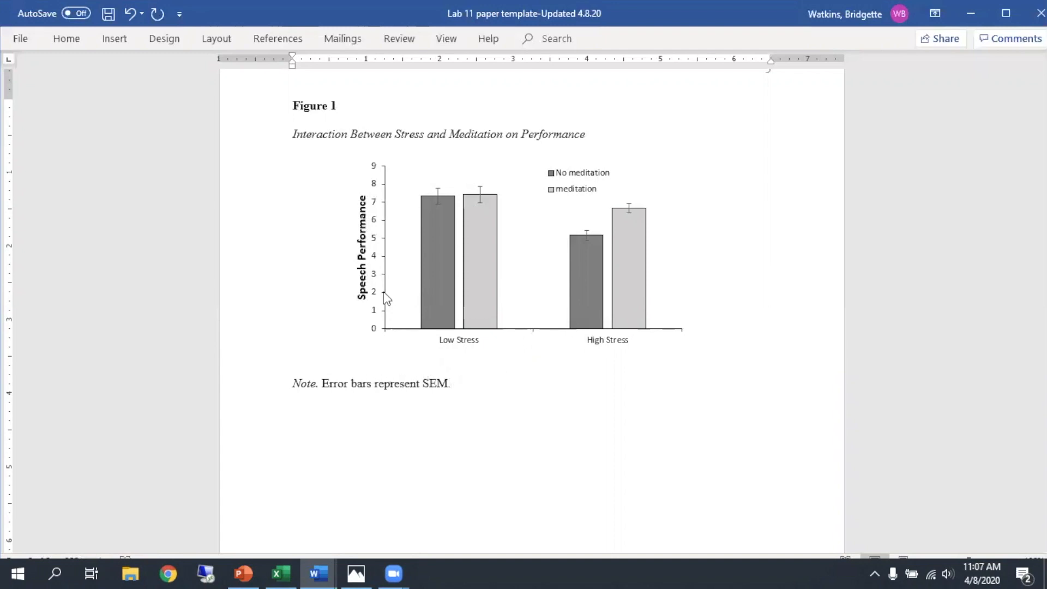
pyautogui.click(109, 14)
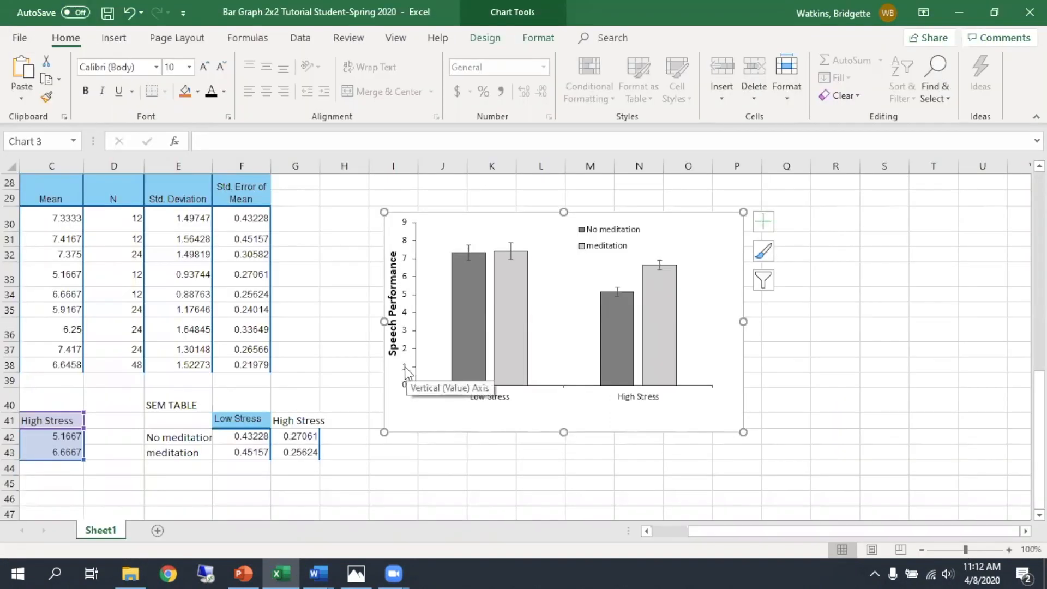
# Set the chart's vertical axis bounds to minimum 1 and maximum 10
pyautogui.click(406, 372)
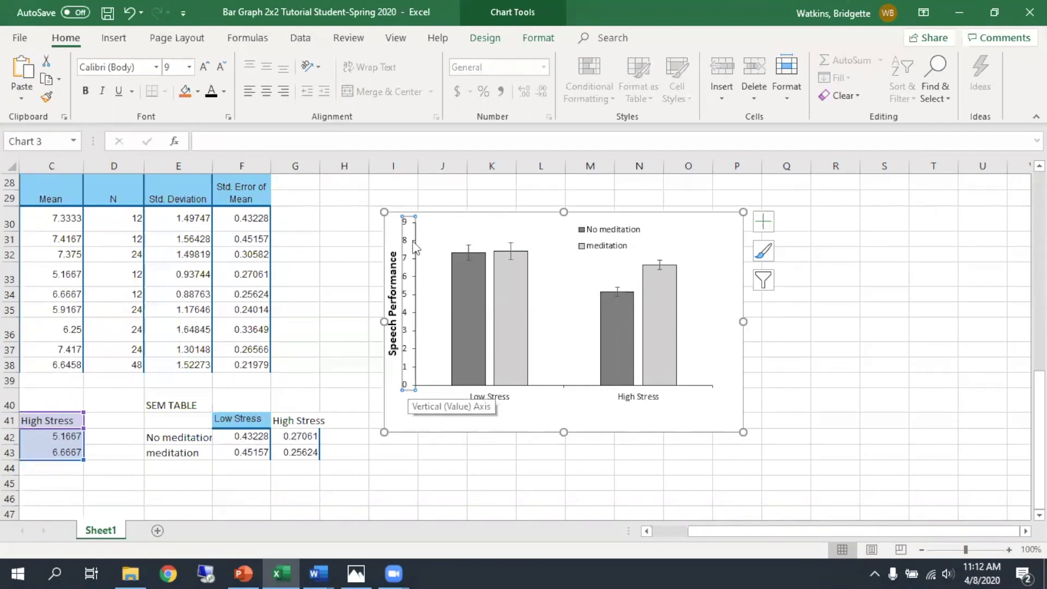
pyautogui.doubleClick(406, 355)
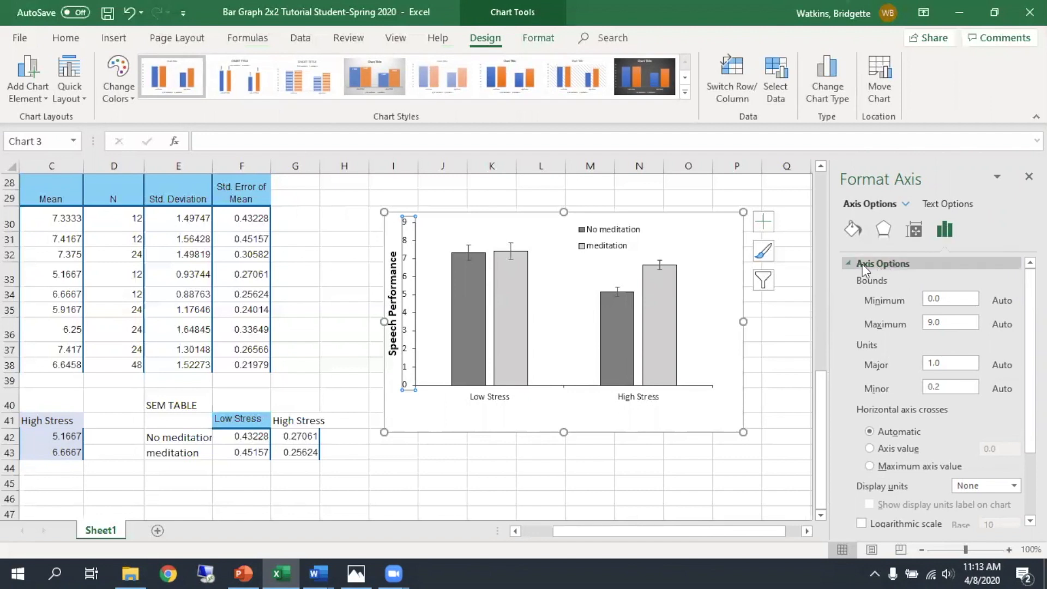
pyautogui.doubleClick(939, 299)
pyautogui.write('1')
pyautogui.click(925, 324)
pyautogui.write('10')
pyautogui.press('Return')
# Save the workbook and paste the updated chart over the old one in Word
pyautogui.click(430, 399)
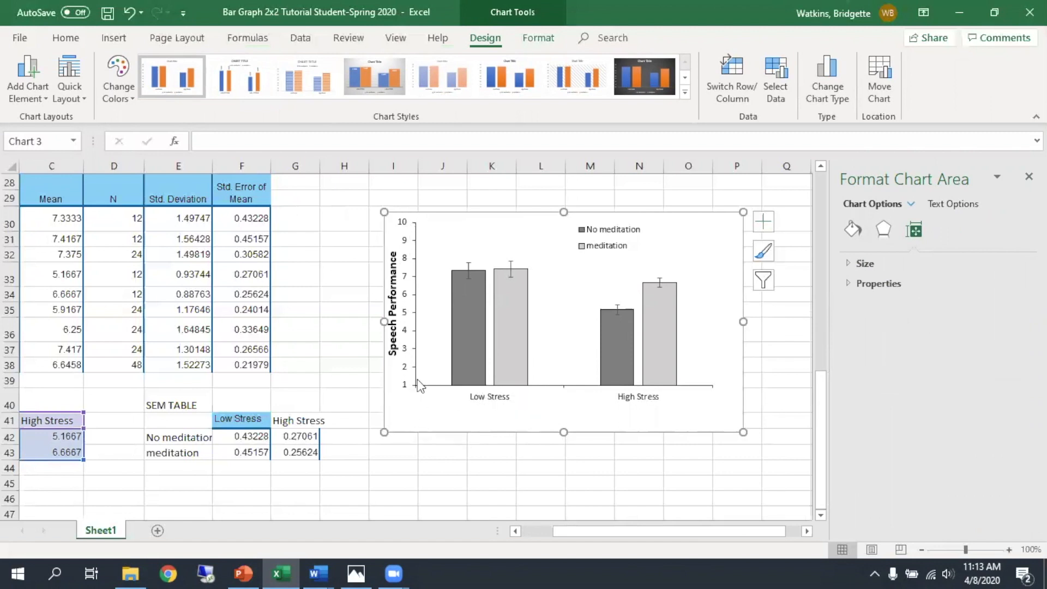
pyautogui.hotkey('ctrl', 's')
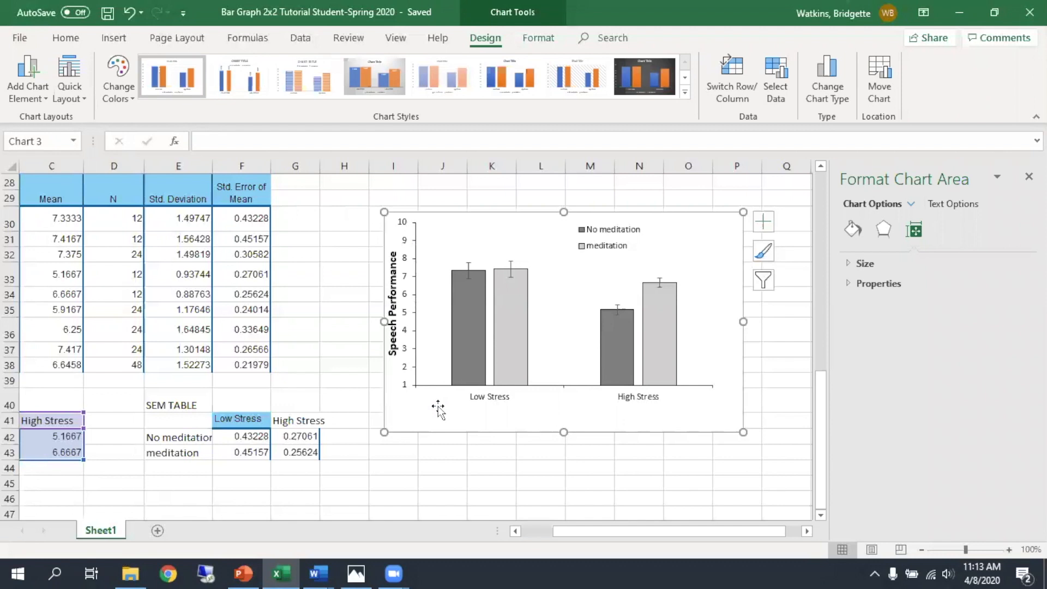
pyautogui.moveTo(318, 573)
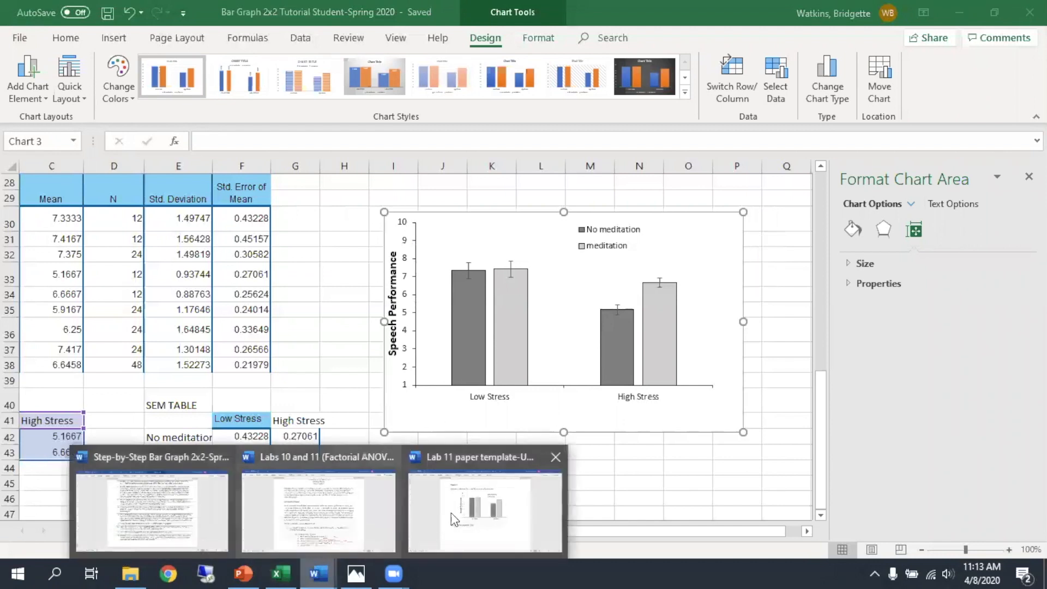
pyautogui.click(497, 515)
pyautogui.click(361, 329)
pyautogui.hotkey('ctrl', 'v')
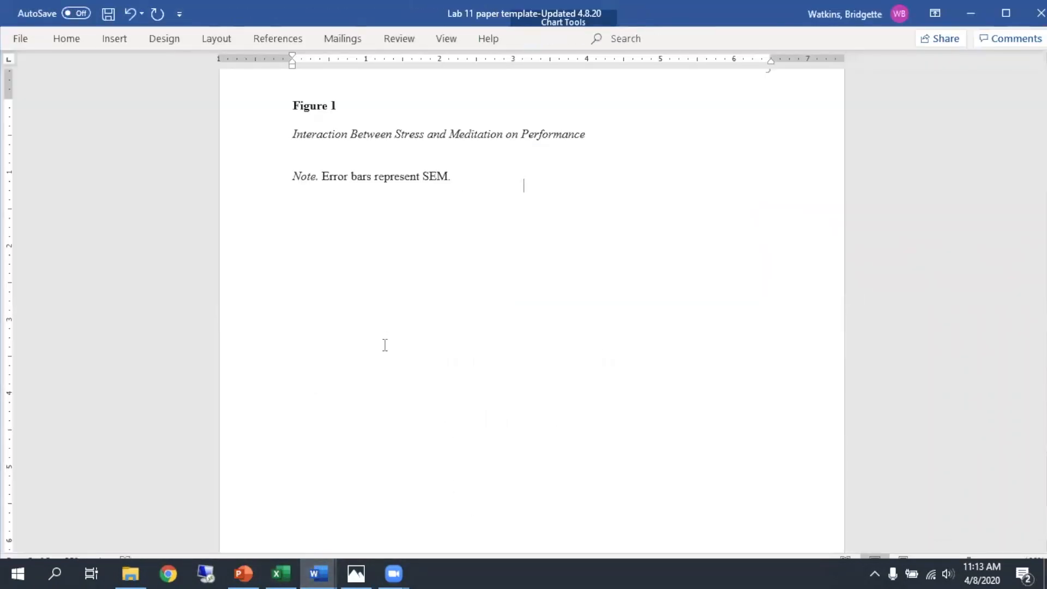